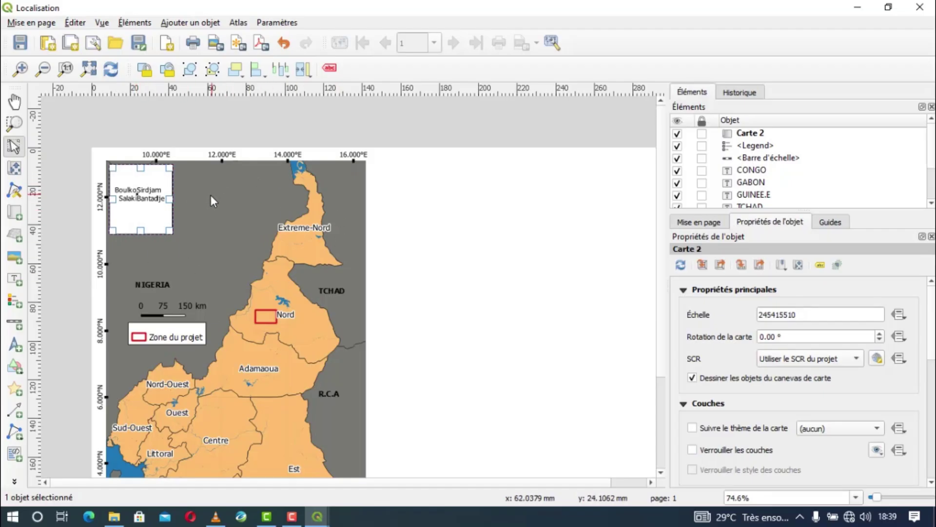
Switch to the Echantillonnage project window and hide the Ombrage, MNT, Routes and Localités layers
click(324, 515)
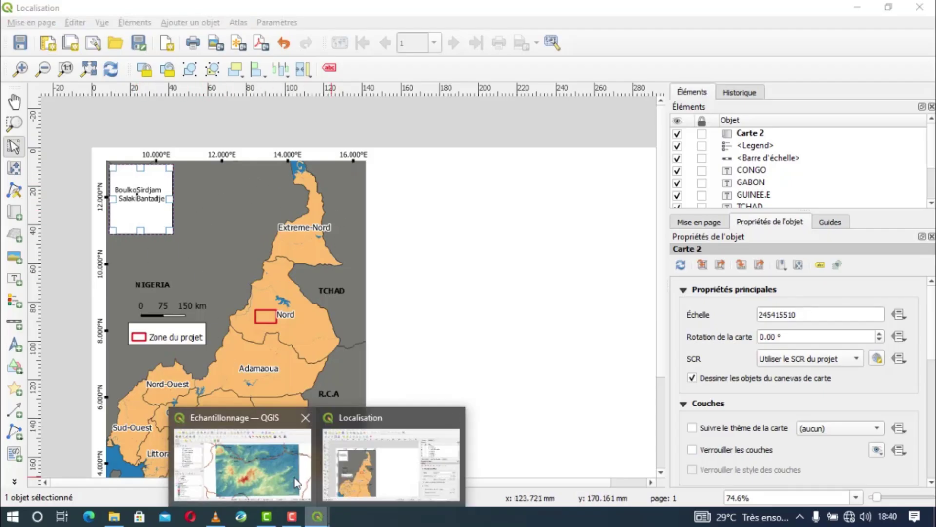
click(280, 474)
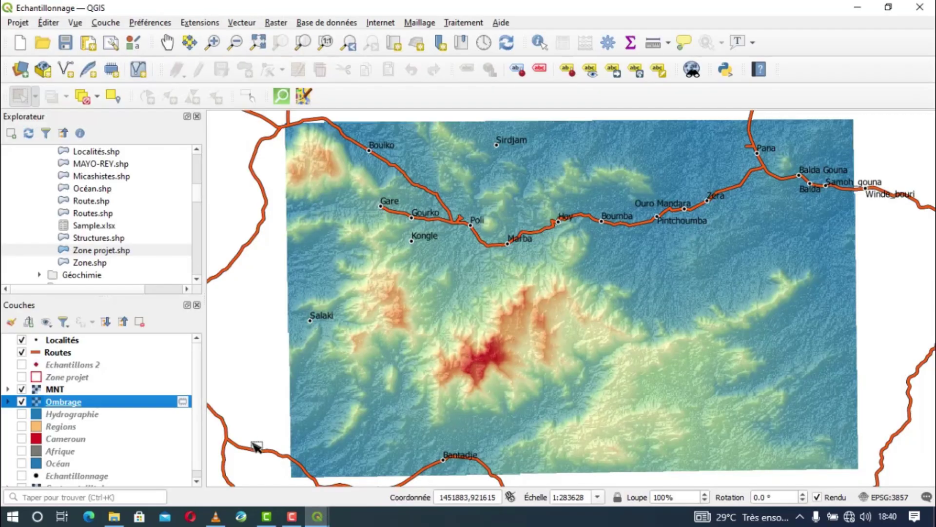
click(21, 402)
click(22, 389)
click(21, 352)
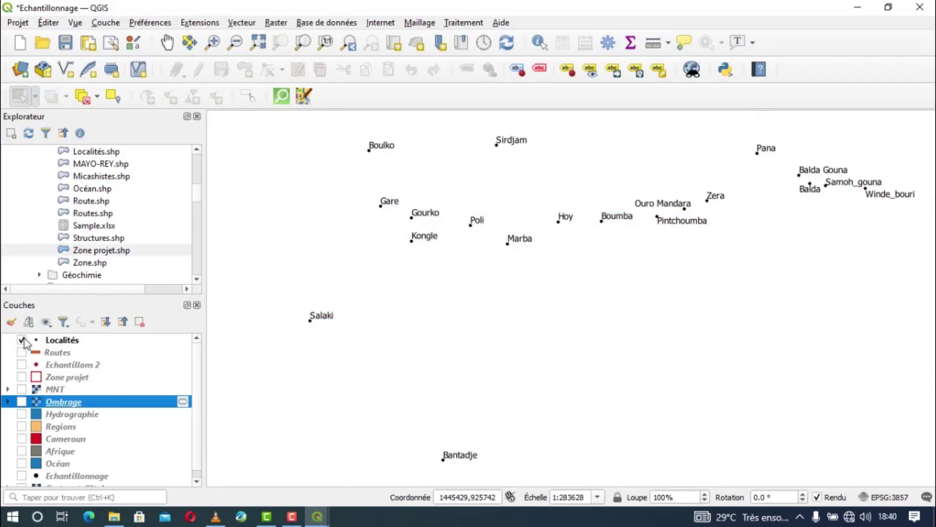
click(22, 339)
Show the Océan and Afrique layers and clear the feature selection on Afrique
scroll(196, 396, down, 1)
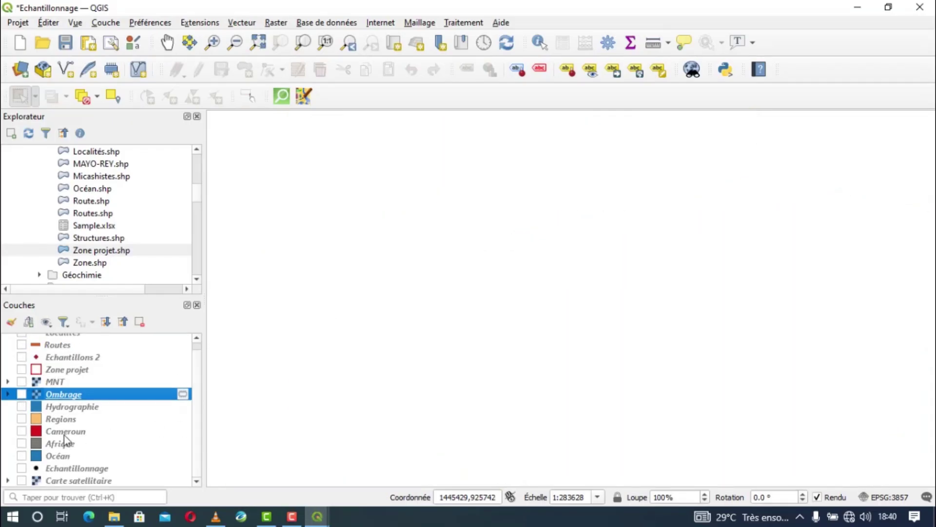
click(21, 444)
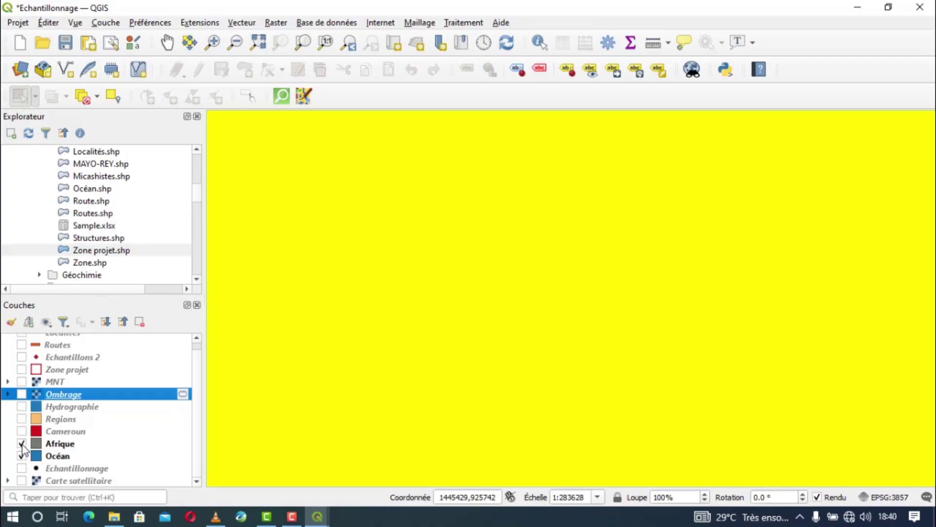
scroll(349, 372, down, 4)
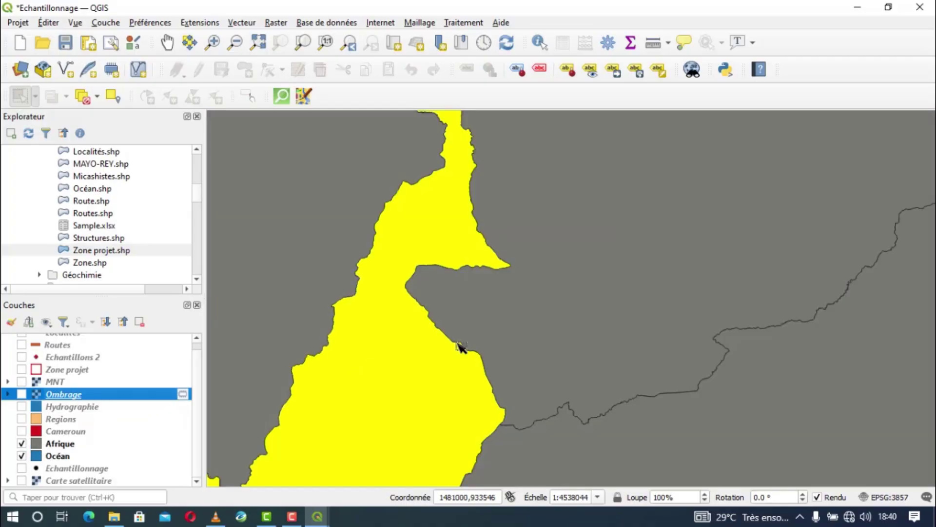
click(506, 328)
scroll(494, 357, down, 2)
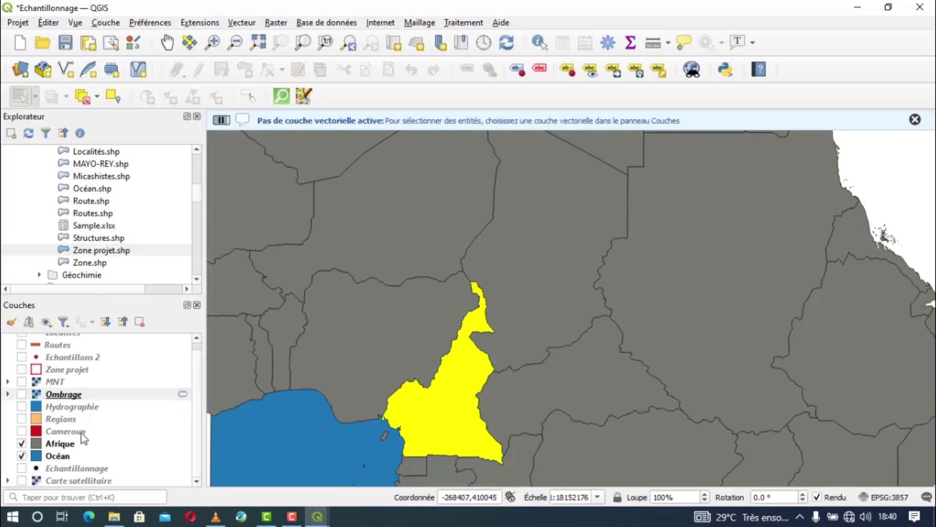
click(59, 444)
click(275, 449)
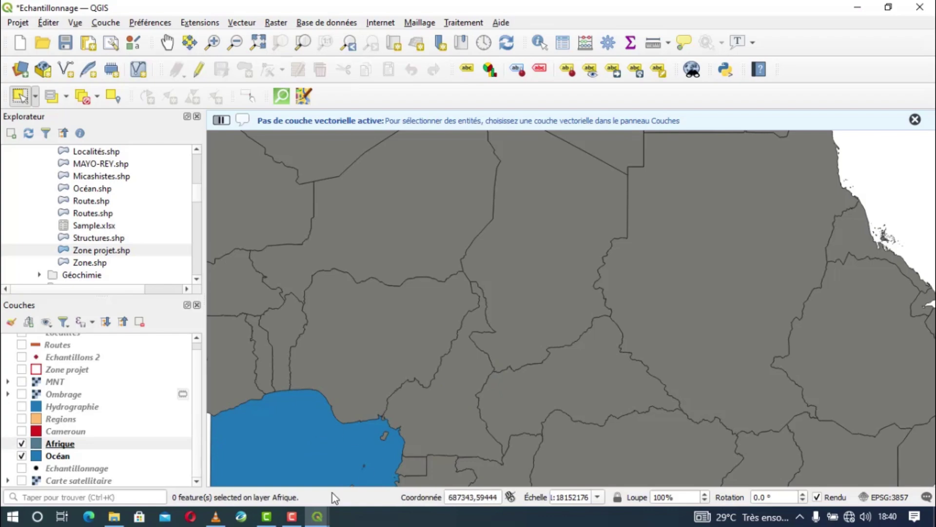
Show the Cameroun layer, then switch to the Localisation layout and refresh its maps
click(22, 431)
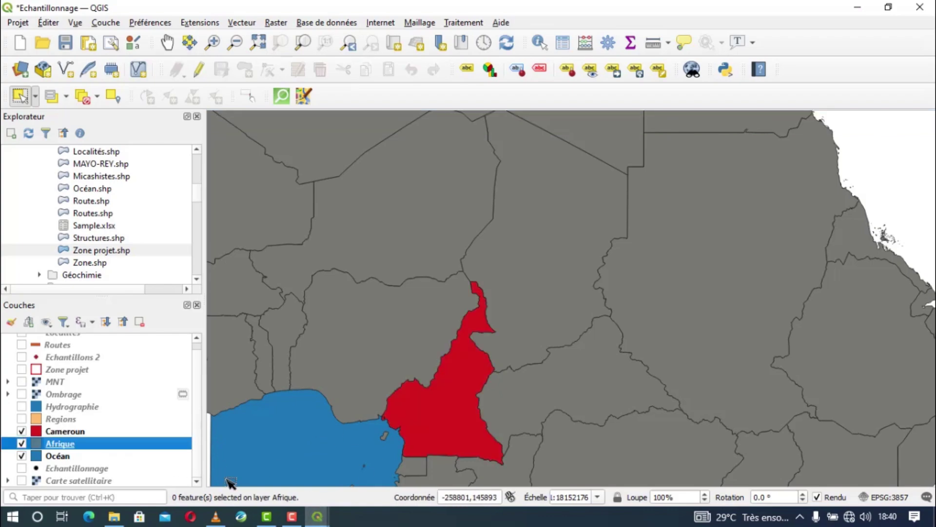
mouse_move(325, 510)
click(385, 464)
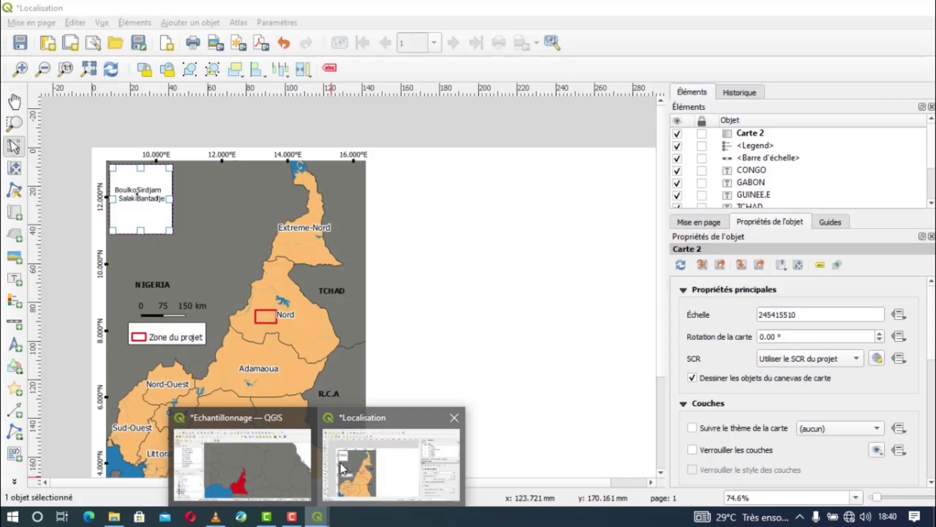
click(111, 69)
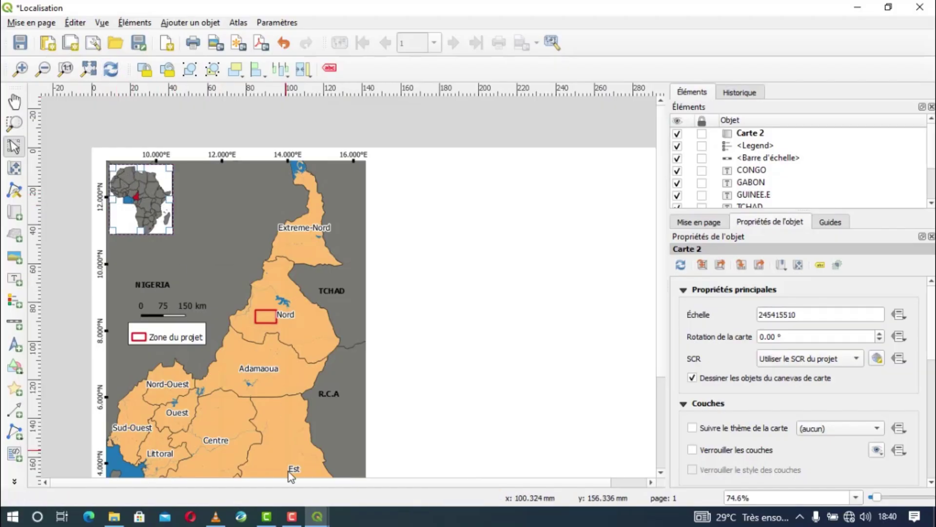
Hide the Océan layer in the Echantillonnage project and refresh the Localisation layout without it
mouse_move(317, 516)
click(267, 478)
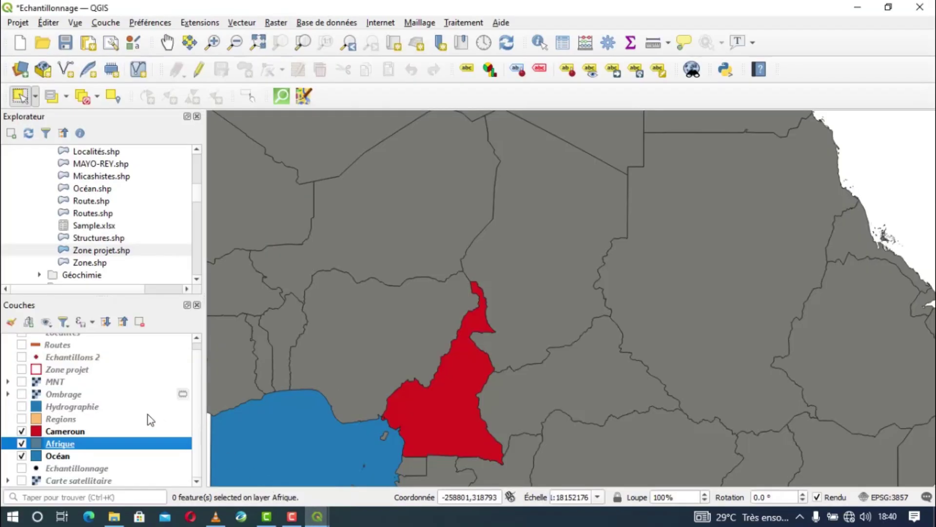
click(22, 456)
mouse_move(317, 516)
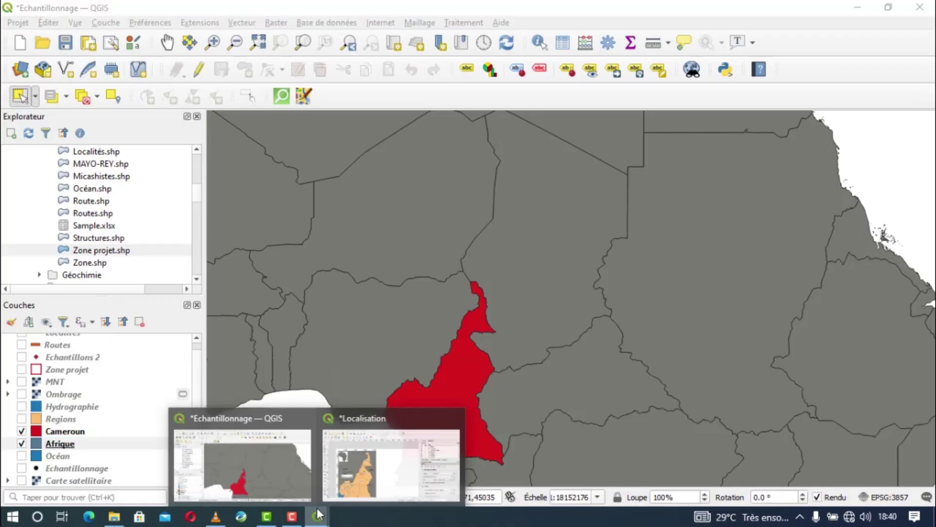
click(349, 479)
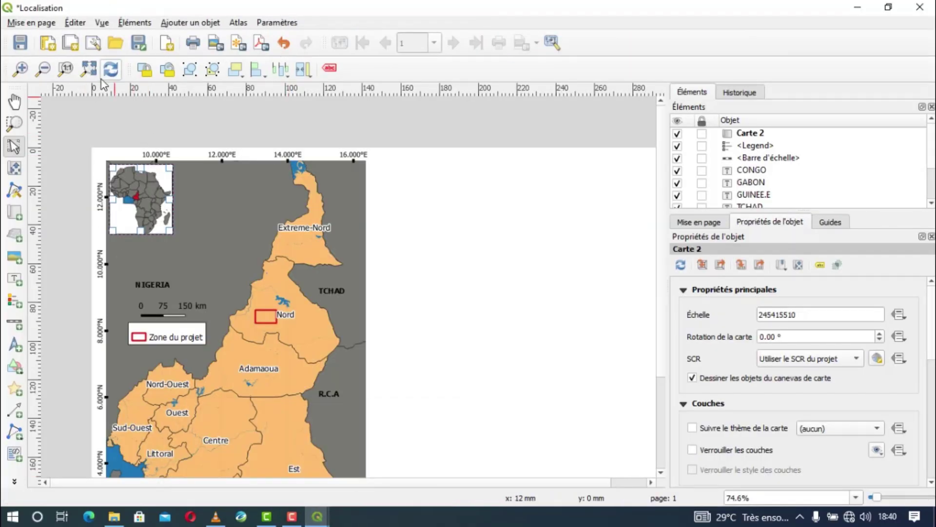
click(429, 235)
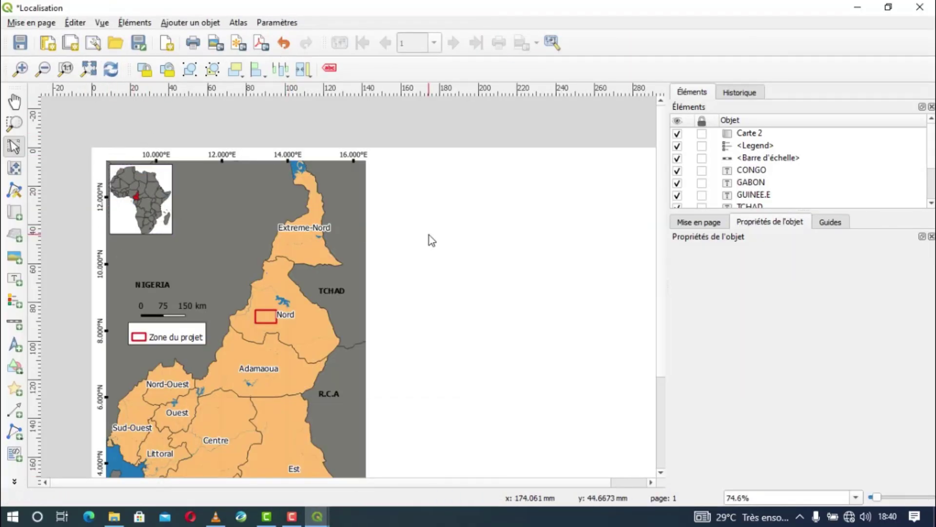
Lock the layers and layer styles of the Africa inset map, Carte 2
click(148, 205)
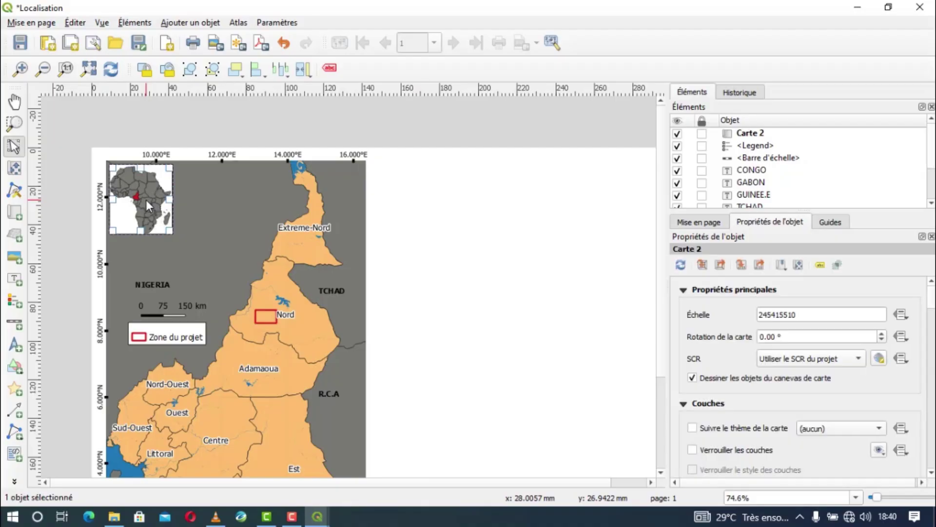
drag(931, 322, 933, 360)
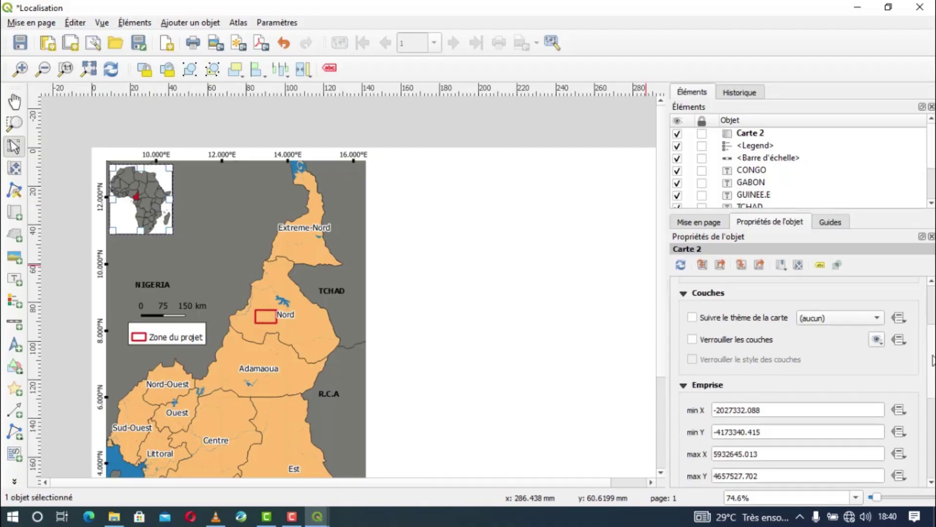
click(693, 339)
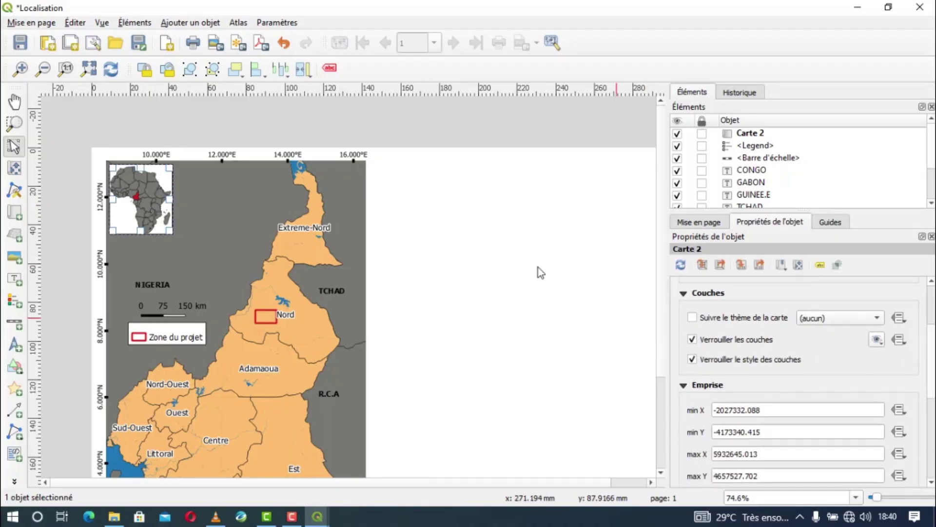
click(471, 233)
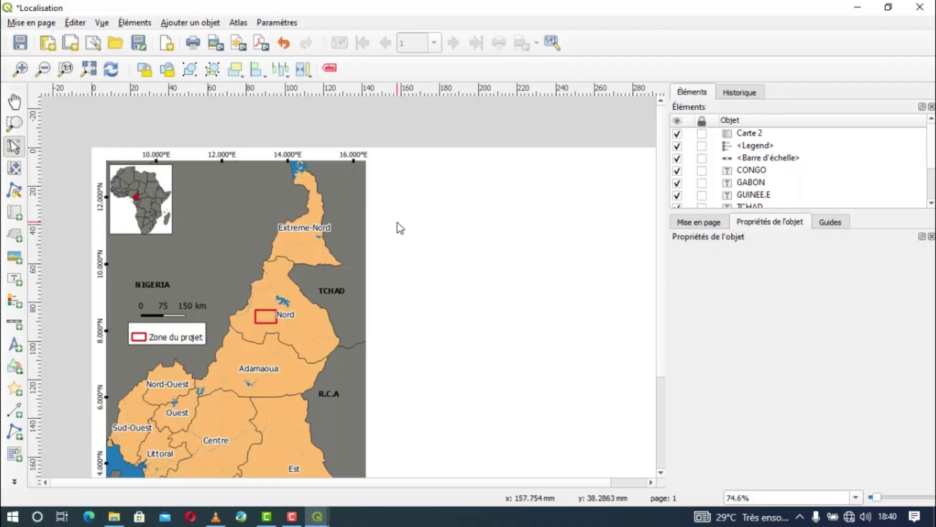
Return to the Echantillonnage project, hide the Cameroun and Afrique layers, and show Ombrage and MNT
scroll(397, 221, down, 1)
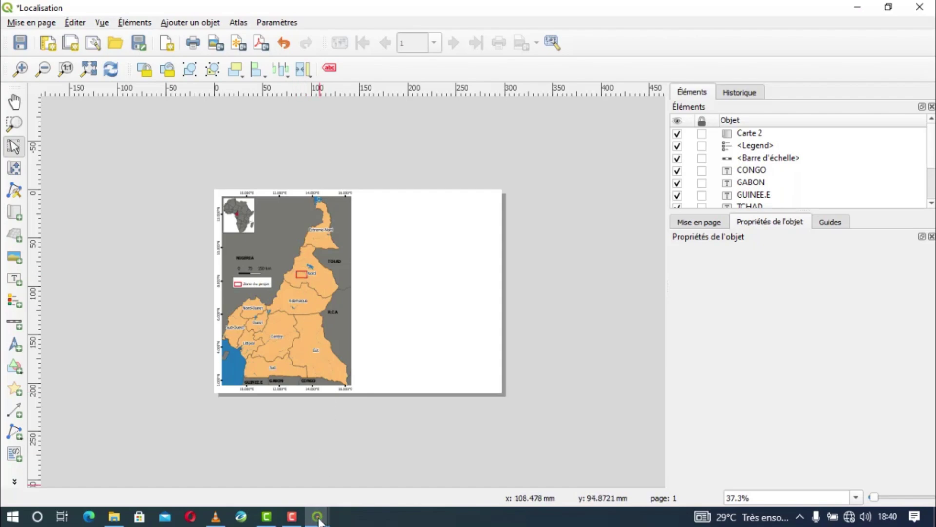
mouse_move(319, 520)
click(243, 456)
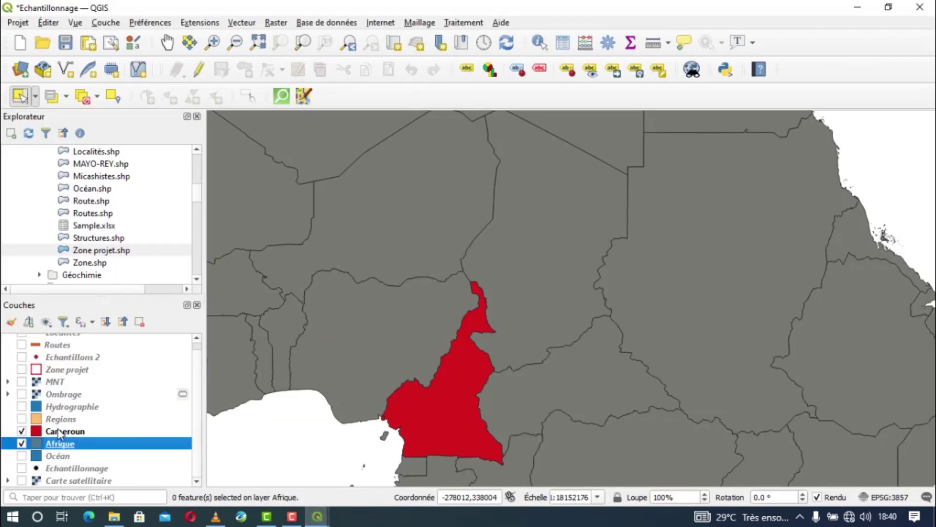
click(21, 431)
click(21, 444)
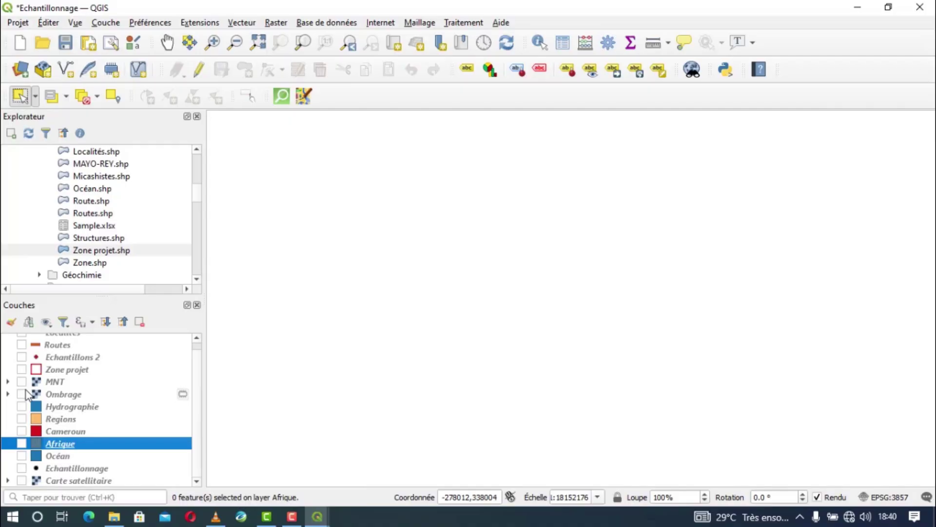
click(22, 394)
click(21, 382)
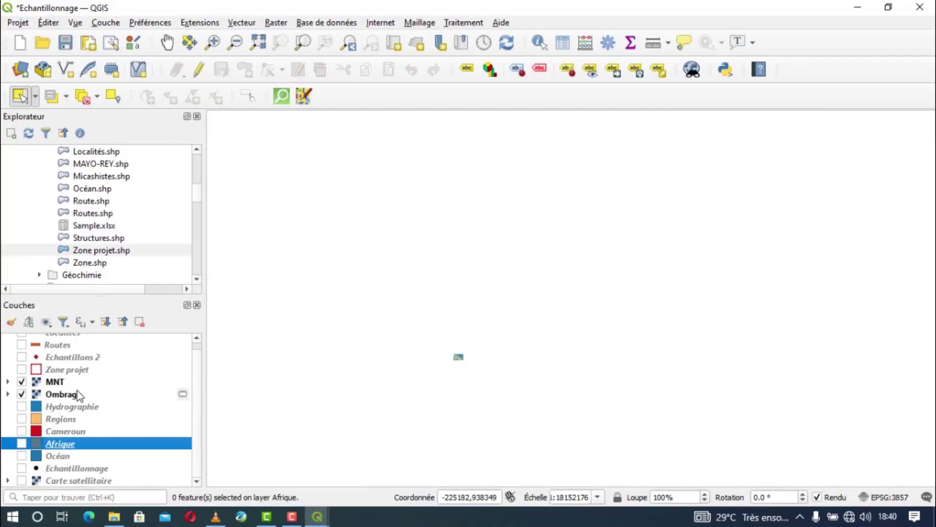
right_click(77, 392)
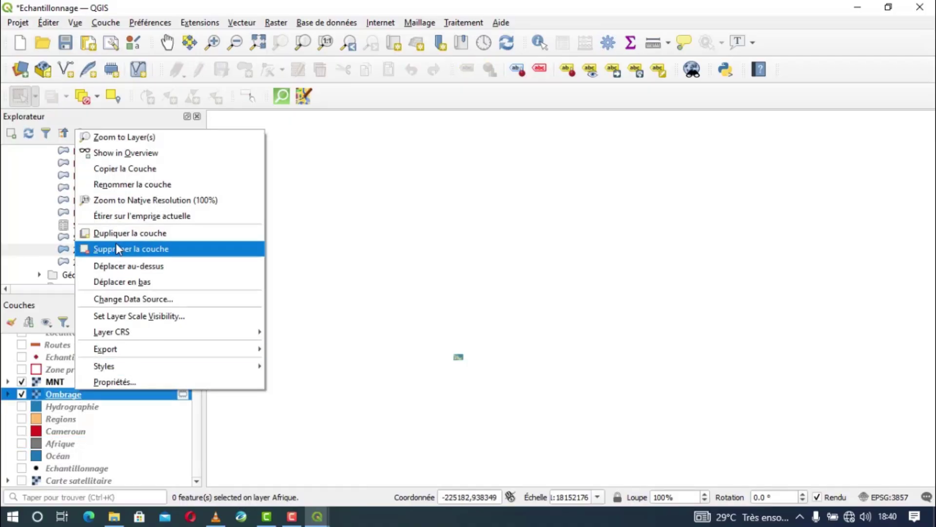
click(123, 137)
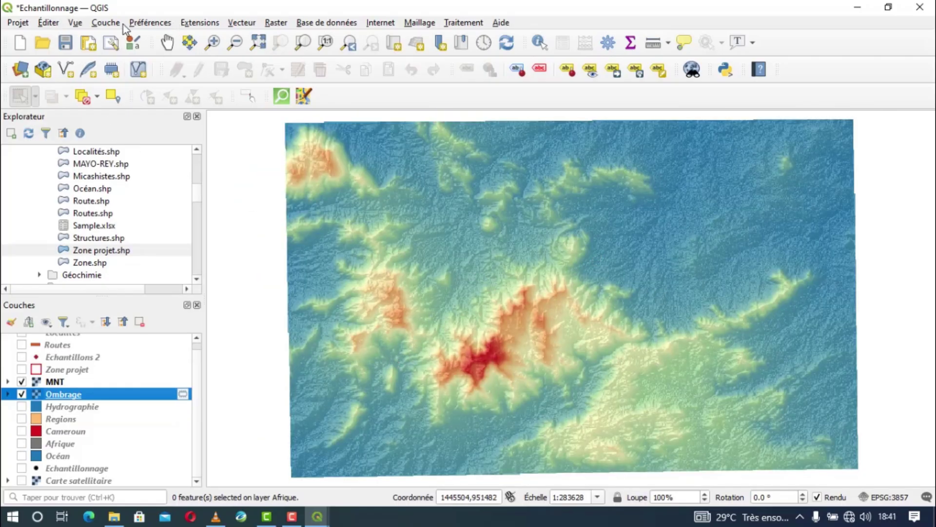
Create a polygon shapefile layer named Permis in the COUCHES folder, with UTF-8 encoding and EPSG:4326 - WGS 84
click(109, 24)
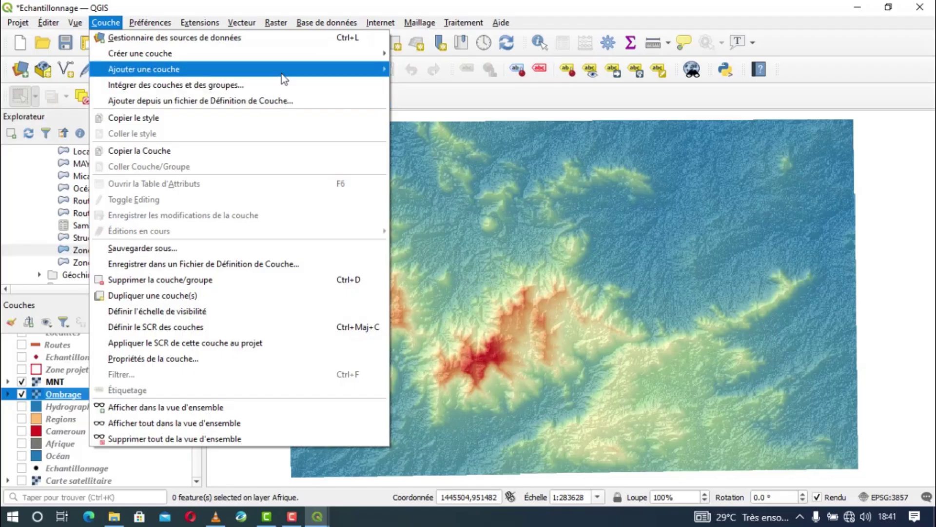
mouse_move(322, 55)
click(419, 69)
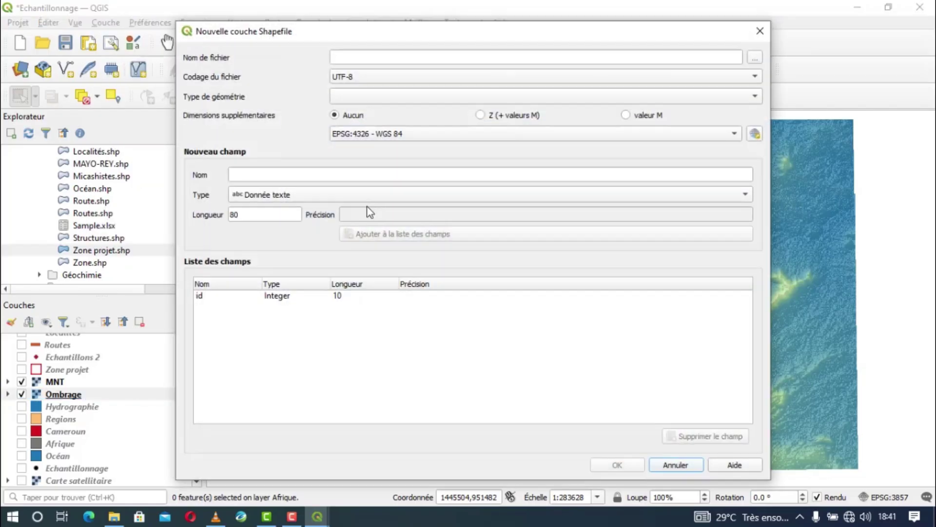
click(754, 58)
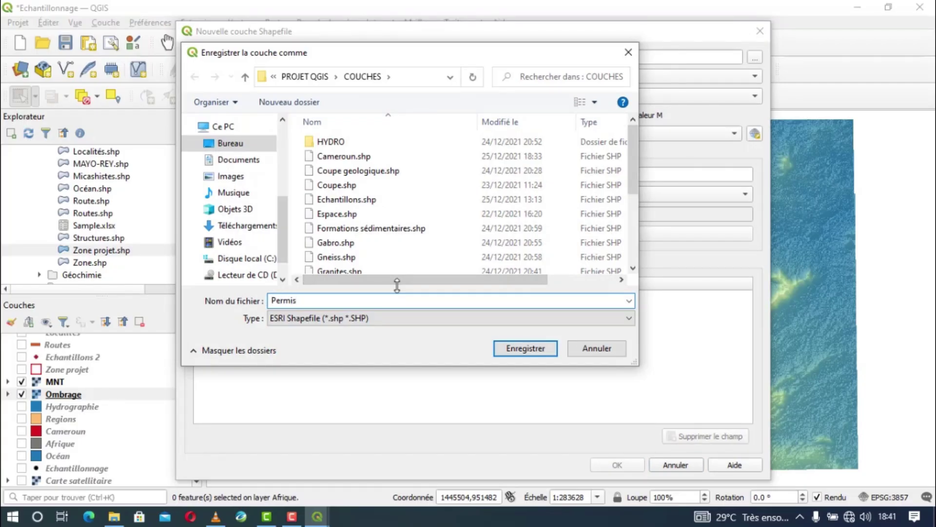
click(549, 350)
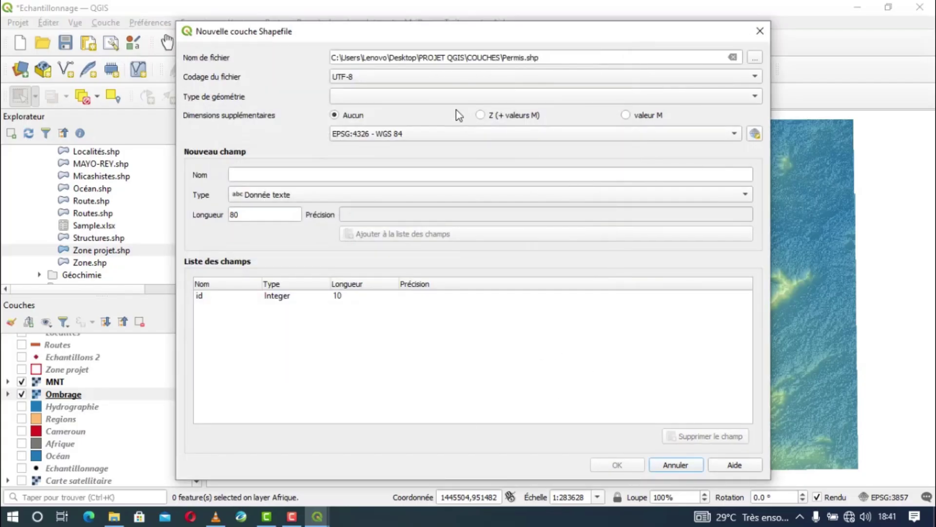
click(449, 98)
click(409, 152)
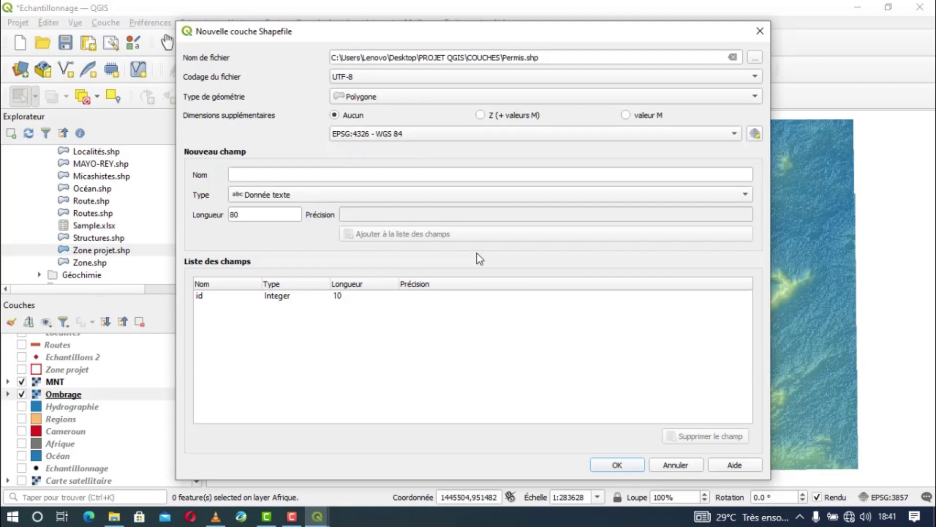
click(635, 463)
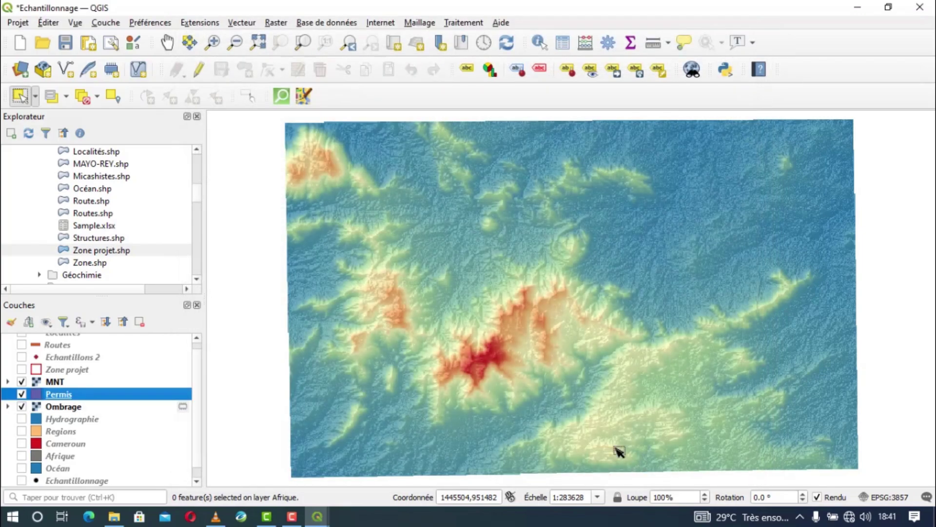
Digitize a seven-vertex polygon in the Permis layer around the red central massif and the plain northeast of it, leaving its id empty
click(199, 69)
click(244, 69)
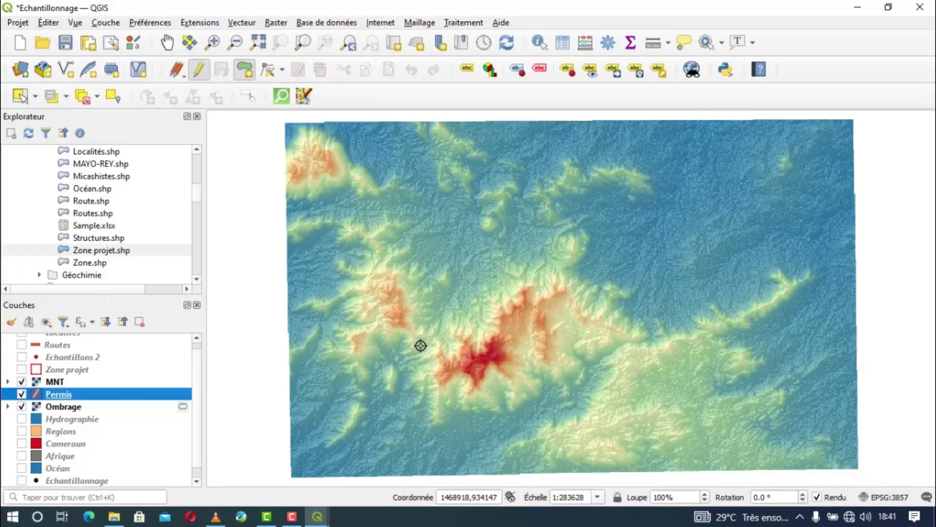
click(411, 360)
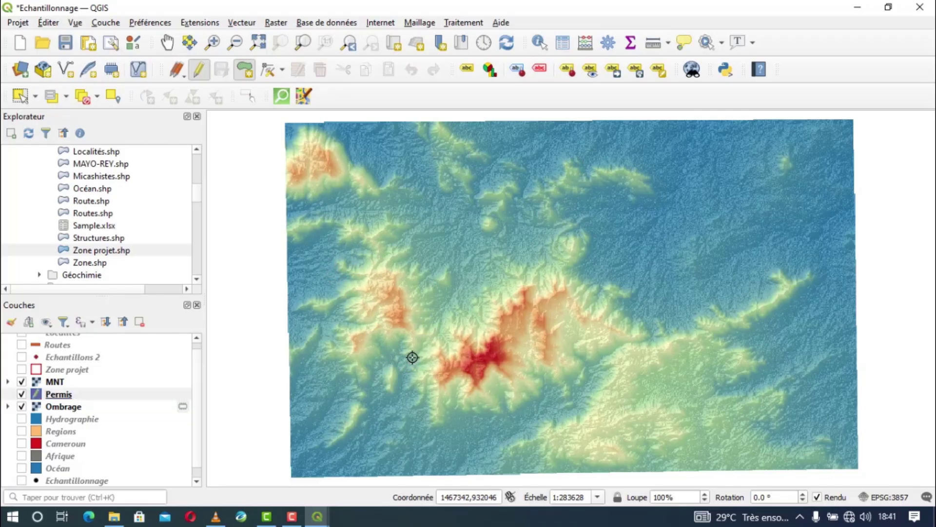
click(507, 259)
click(580, 221)
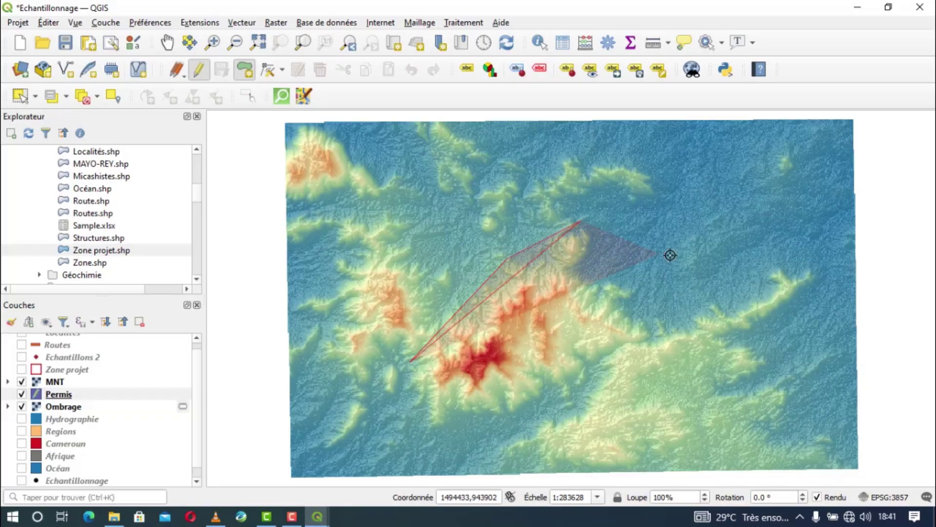
click(685, 219)
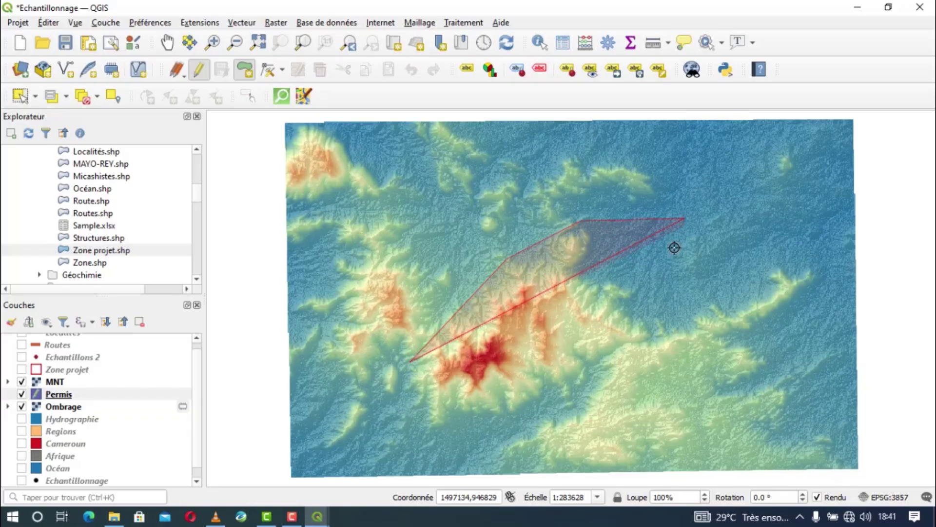
click(654, 335)
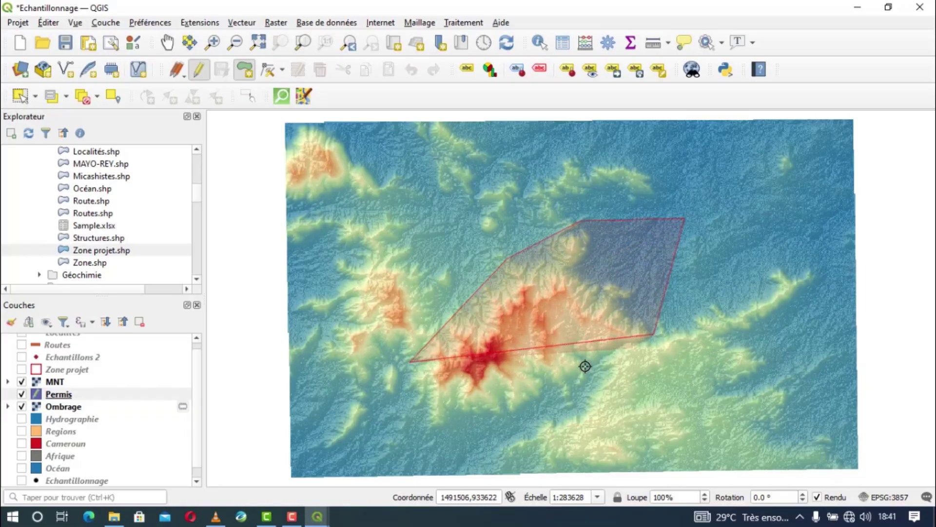
click(512, 429)
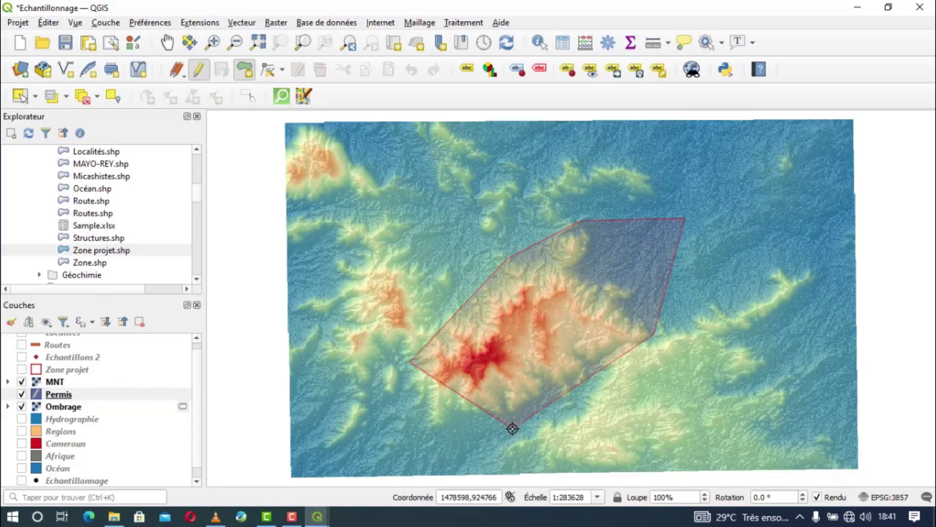
click(413, 423)
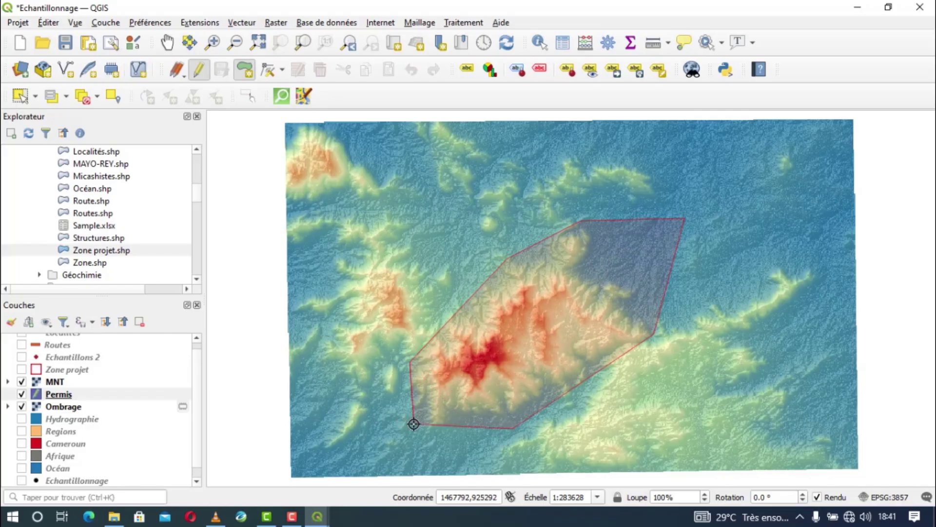
right_click(414, 423)
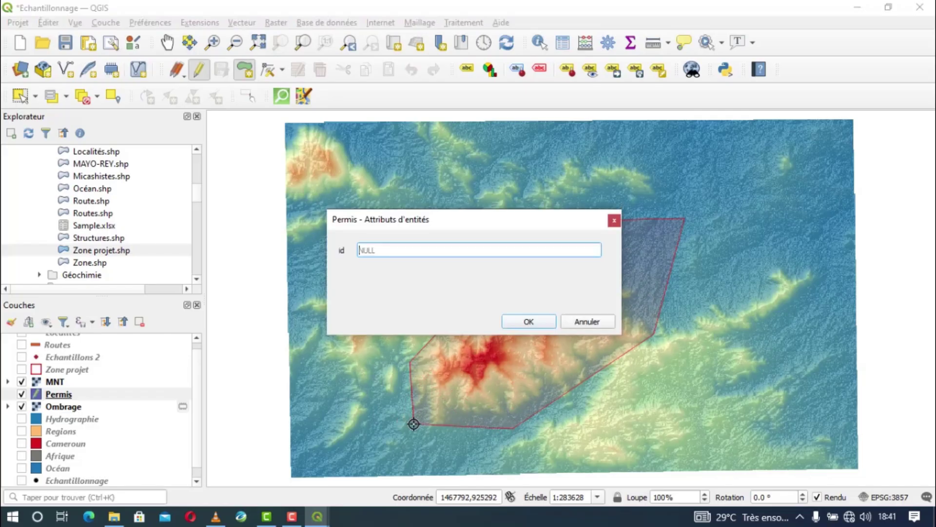
click(537, 321)
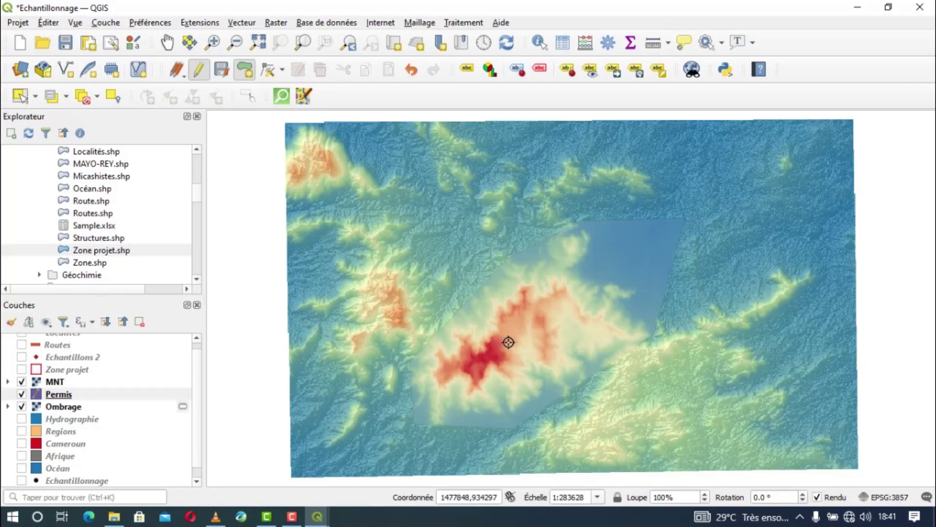
Stop editing the Permis layer and save its changes
scroll(482, 378, up, 1)
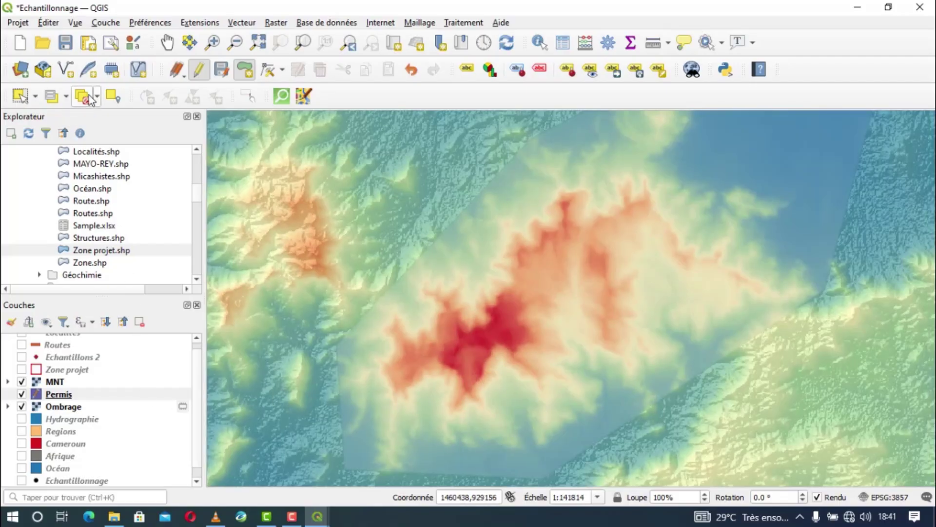
click(199, 71)
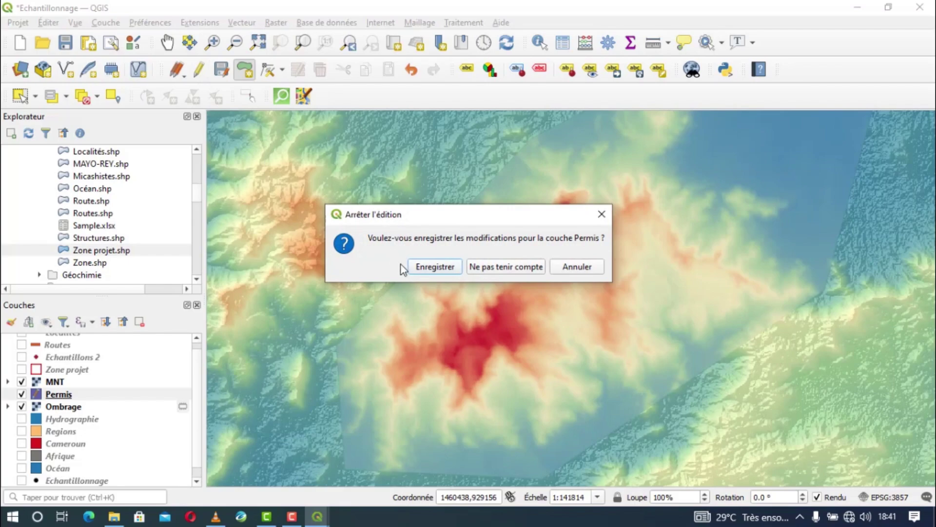
click(418, 267)
scroll(355, 383, down, 1)
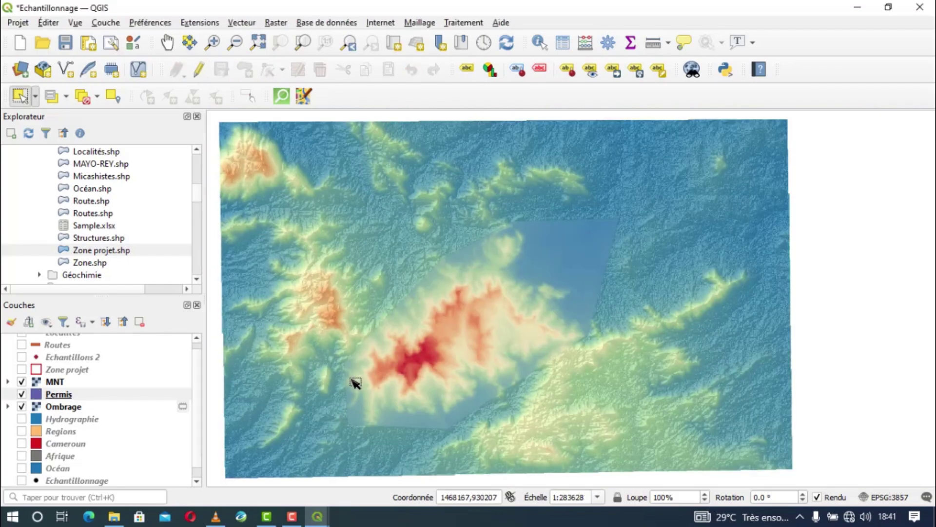
Give the Permis layer's simple fill a transparent fill colour
click(38, 396)
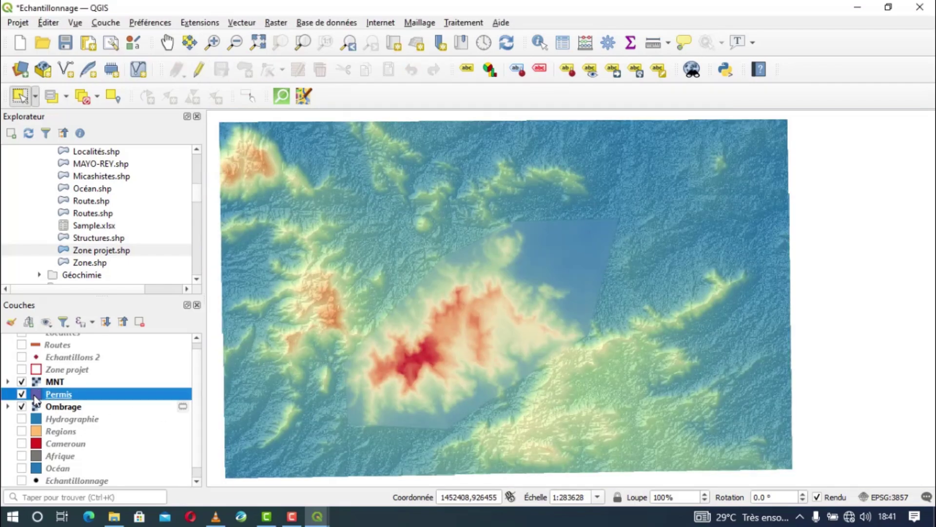
double_click(35, 400)
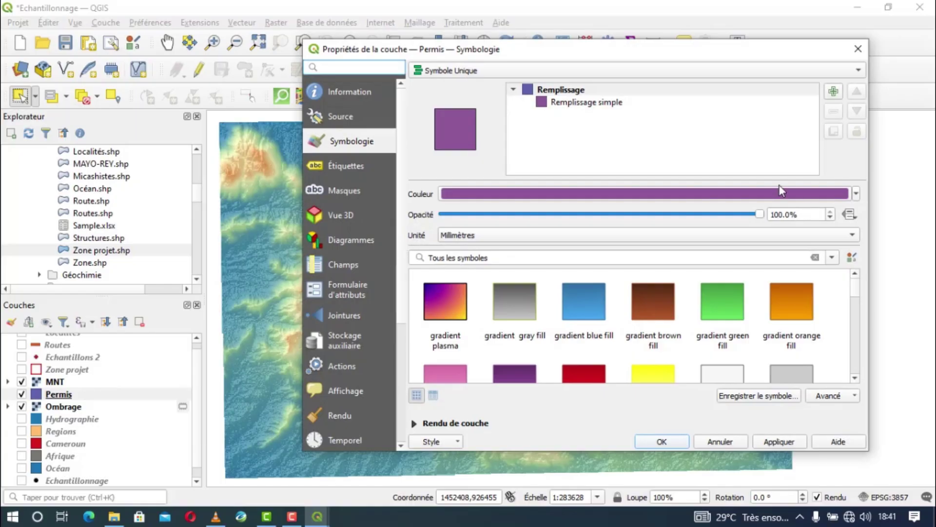
click(607, 105)
click(814, 219)
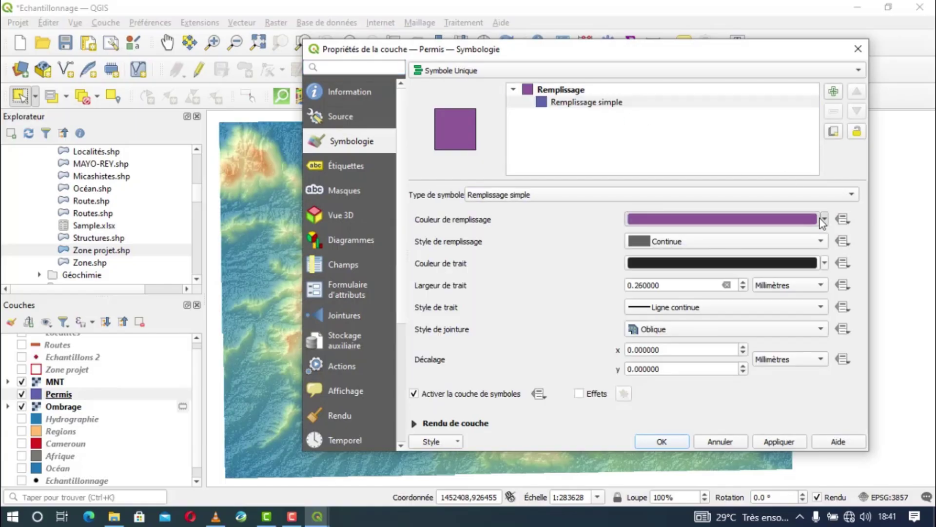
click(595, 148)
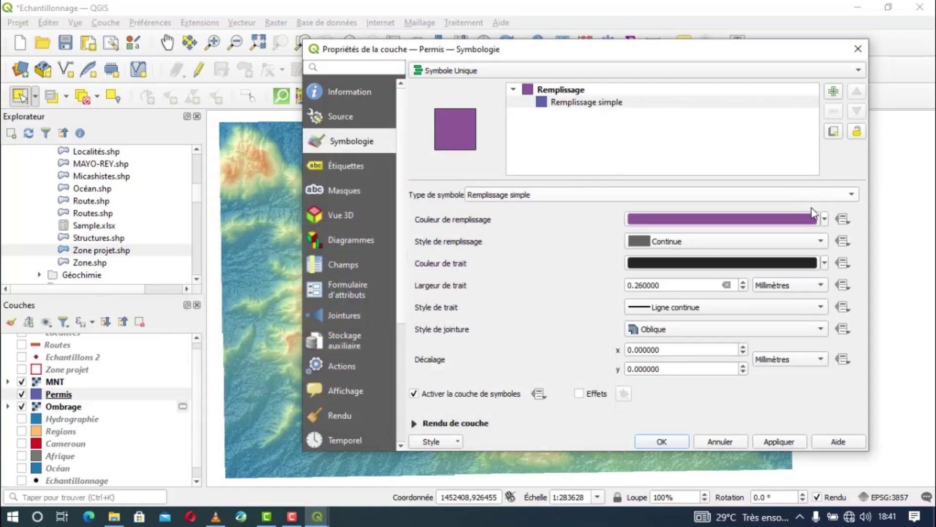
click(824, 219)
click(755, 230)
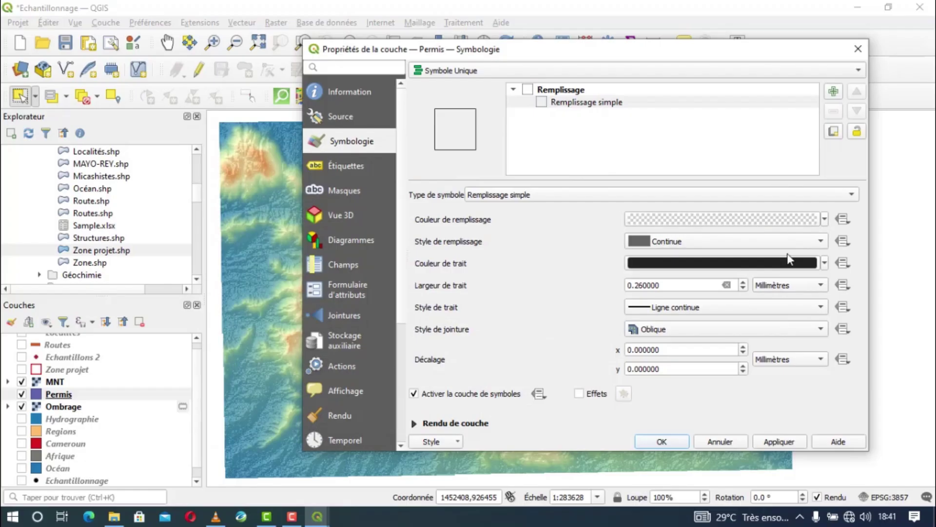
Make the Permis layer's stroke red and thicker, and apply the symbology
click(824, 263)
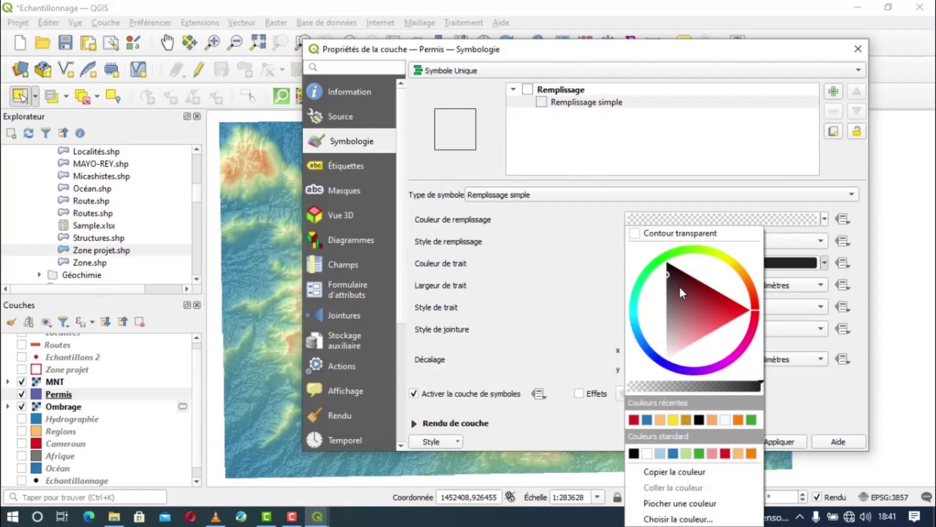
click(634, 420)
scroll(745, 287, up, 4)
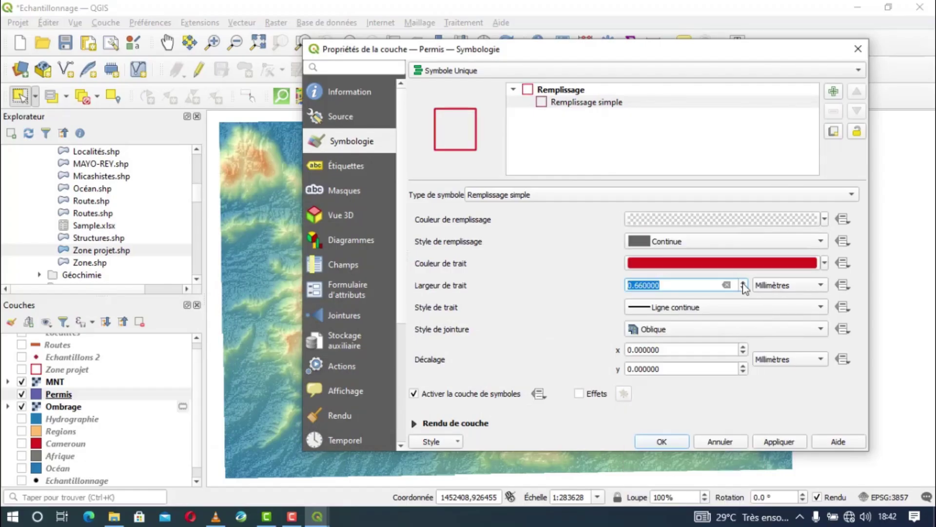
click(767, 441)
click(664, 441)
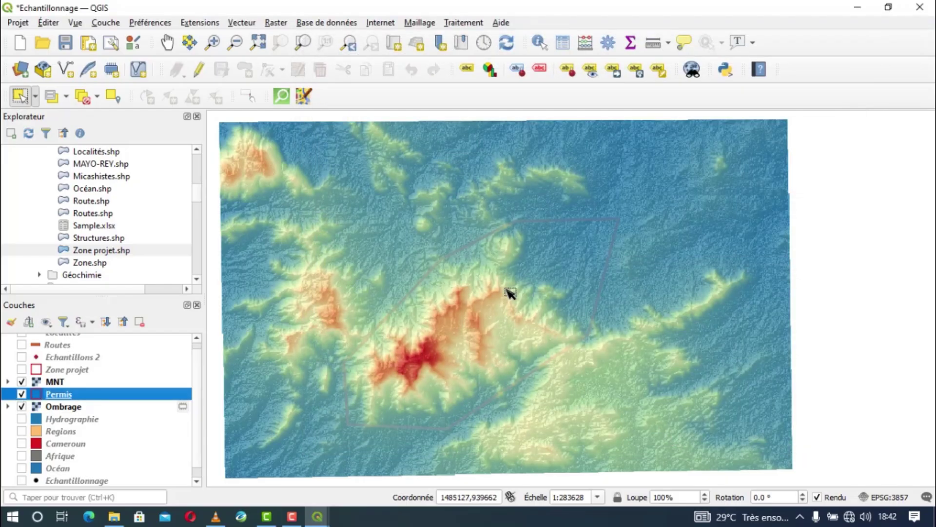
Check the Permis layer's symbology in its layer properties
right_click(79, 396)
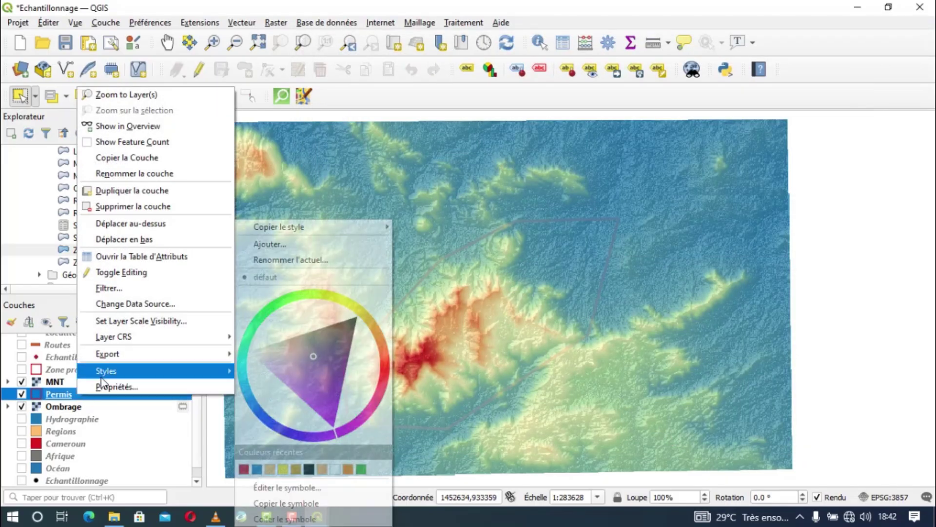
click(103, 381)
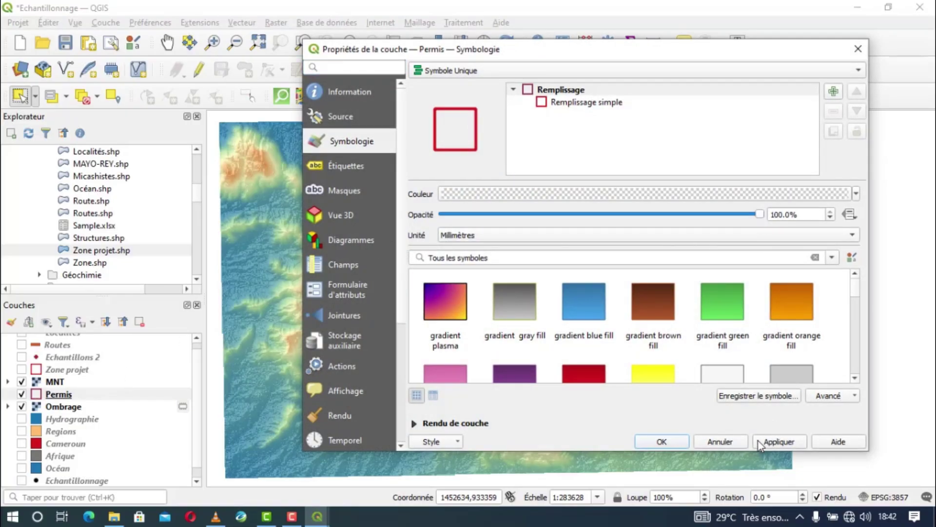
click(662, 441)
Move the Permis layer above MNT in the layer order
scroll(527, 244, down, 1)
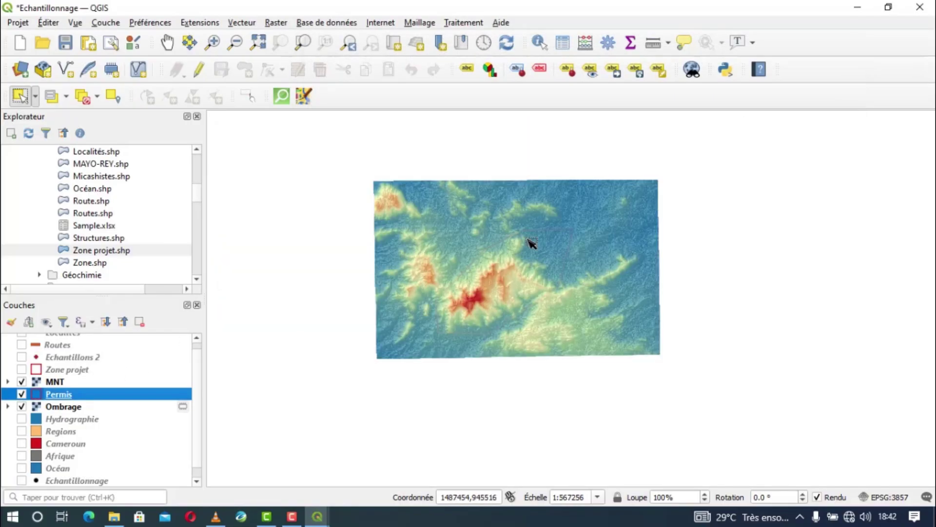
scroll(480, 303, up, 1)
scroll(481, 303, up, 1)
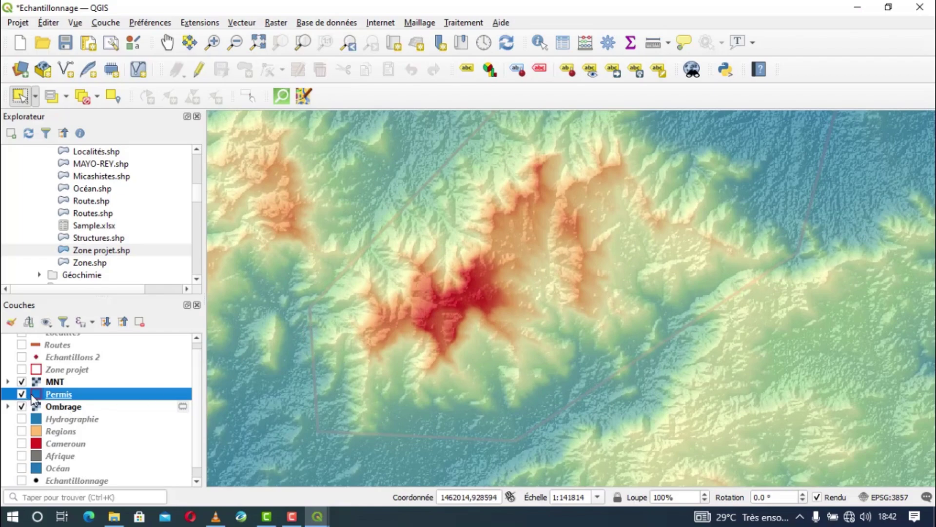
drag(55, 396, 55, 376)
scroll(528, 318, down, 1)
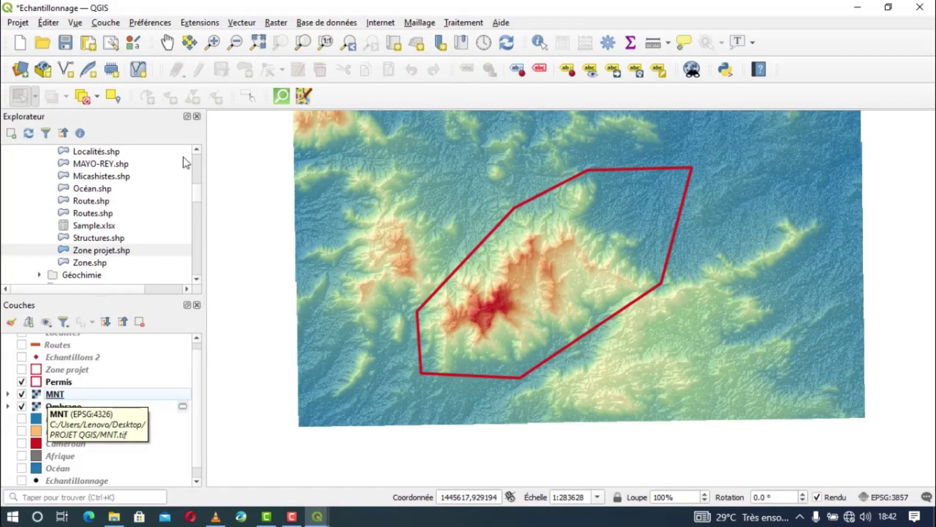
Reshape the Permis polygon by moving its northeast vertex west, in line with the east vertex, and its south vertex east, and save the edits
click(72, 398)
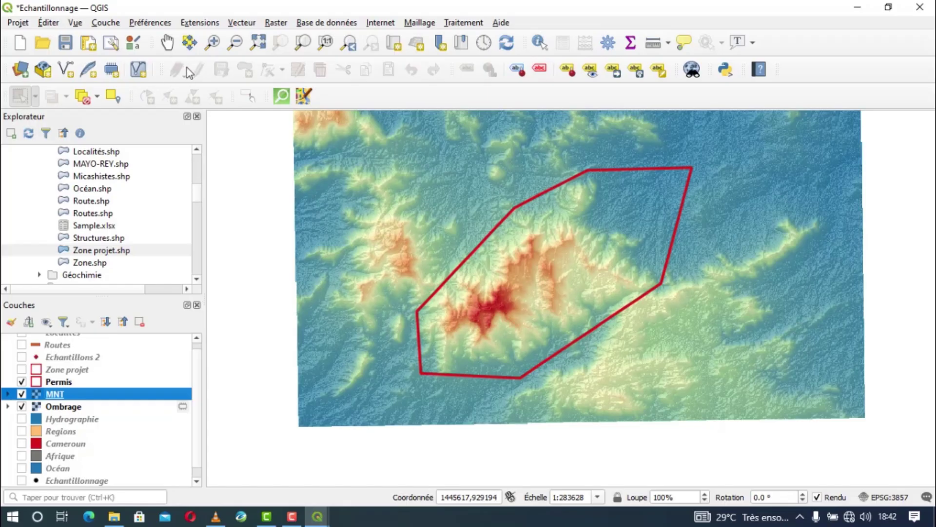
click(57, 382)
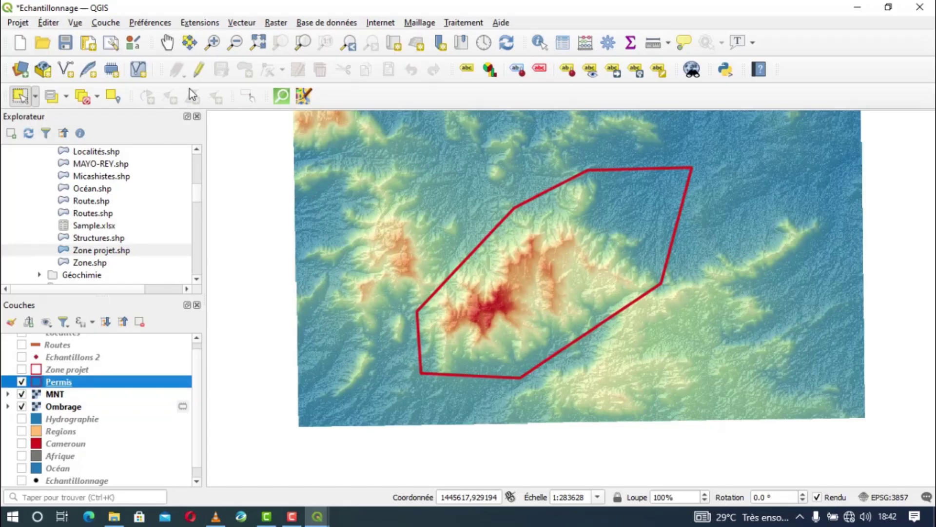
click(198, 70)
click(267, 71)
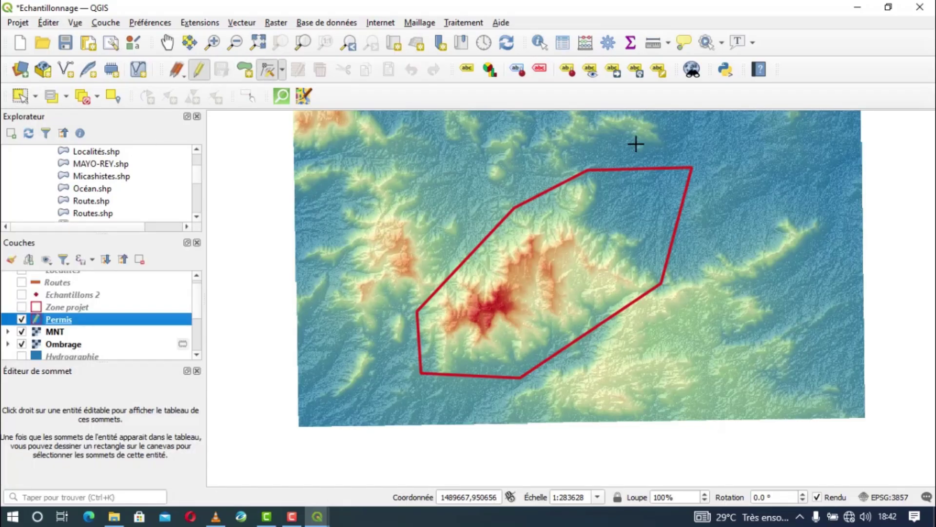
click(691, 166)
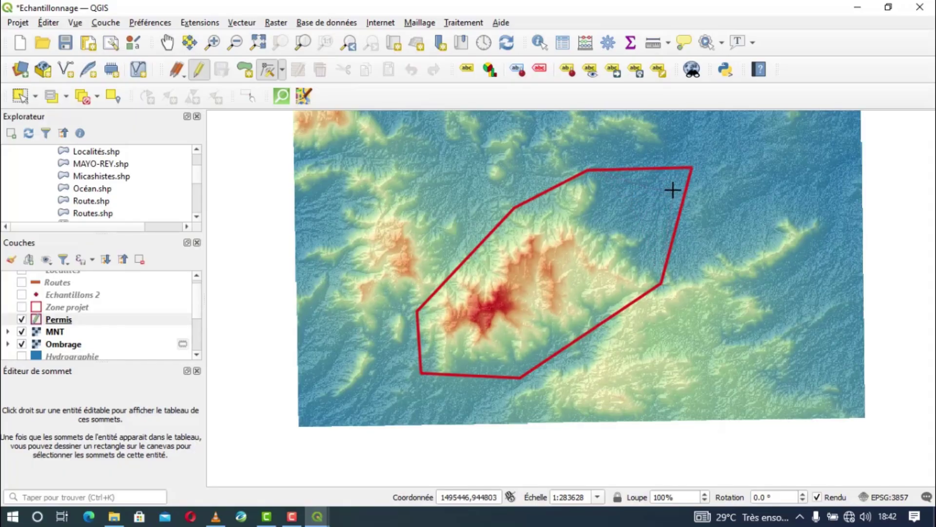
click(661, 168)
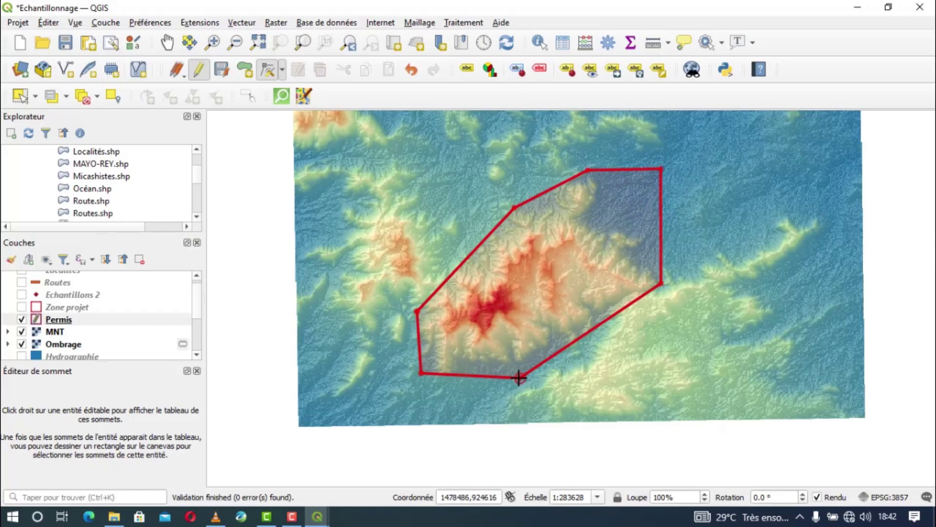
click(626, 369)
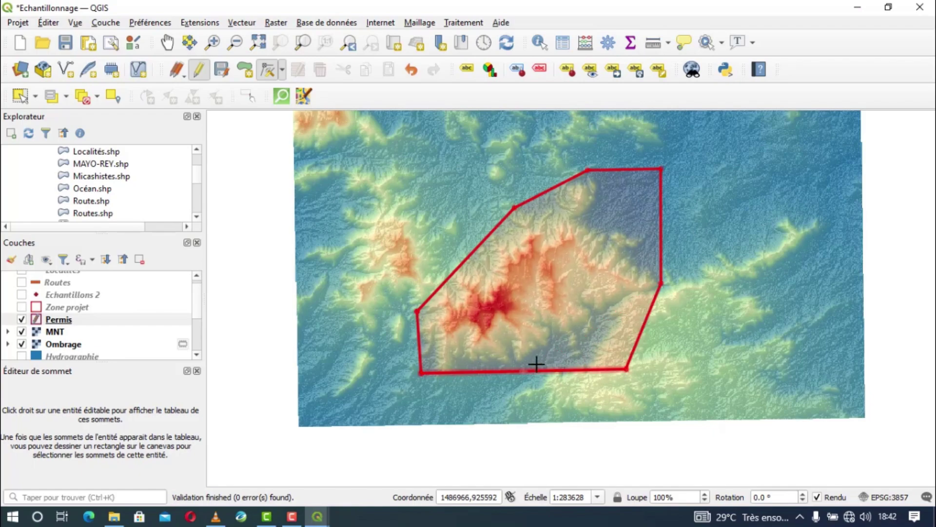
click(182, 72)
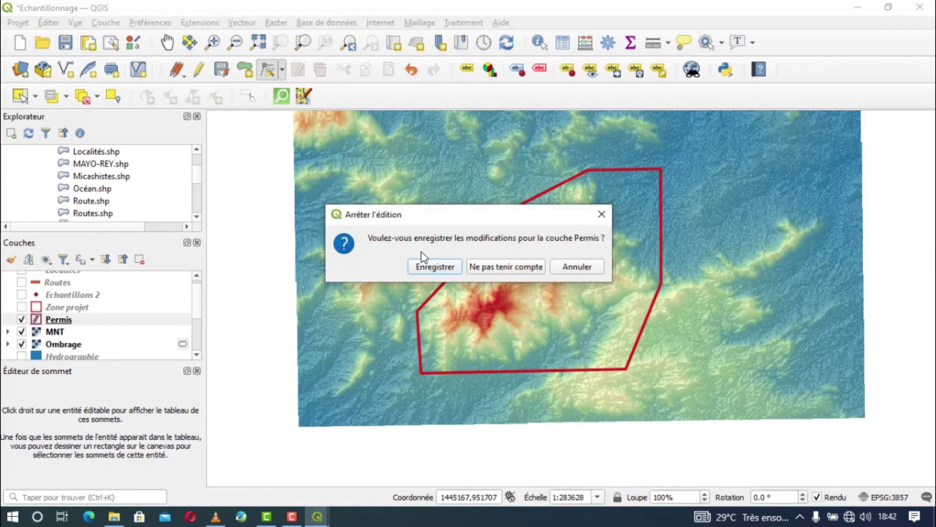
click(431, 267)
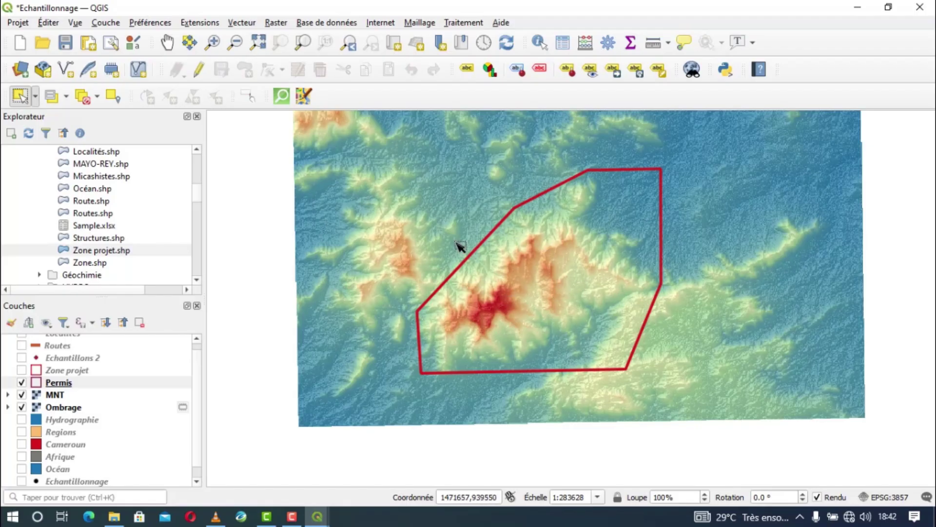
Show the Routes layer over the relief map and the Permis outline
scroll(550, 273, down, 1)
scroll(550, 273, up, 1)
click(19, 359)
click(22, 359)
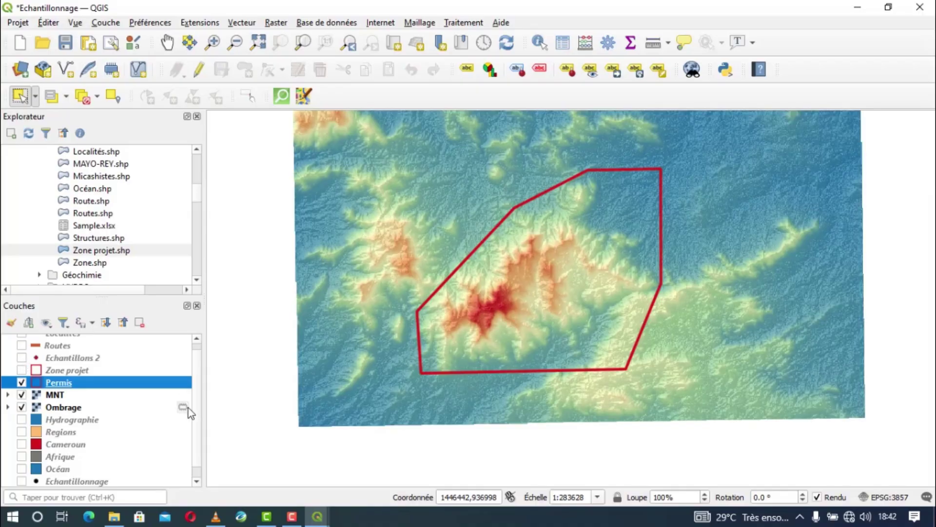
scroll(188, 407, up, 1)
click(22, 353)
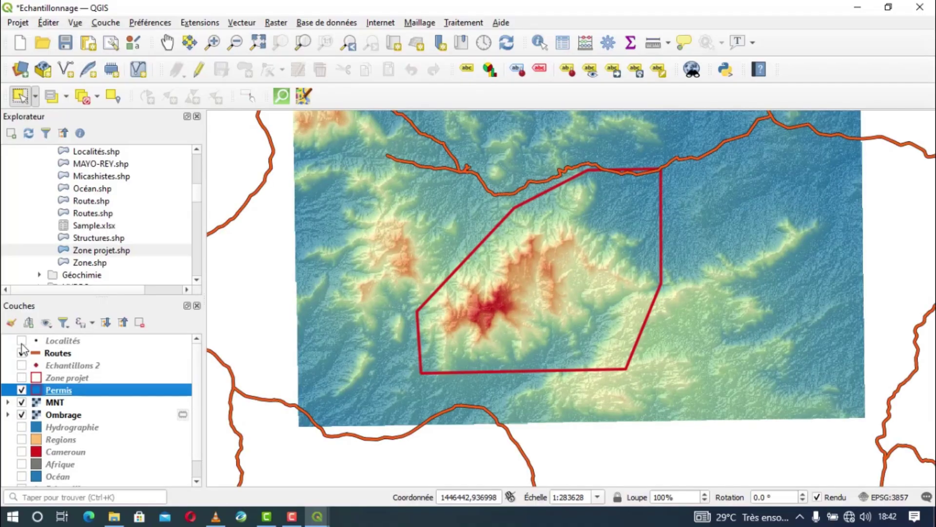
Show the Localités layer and add a map of the project area to the empty half of the Localisation layout page
click(22, 342)
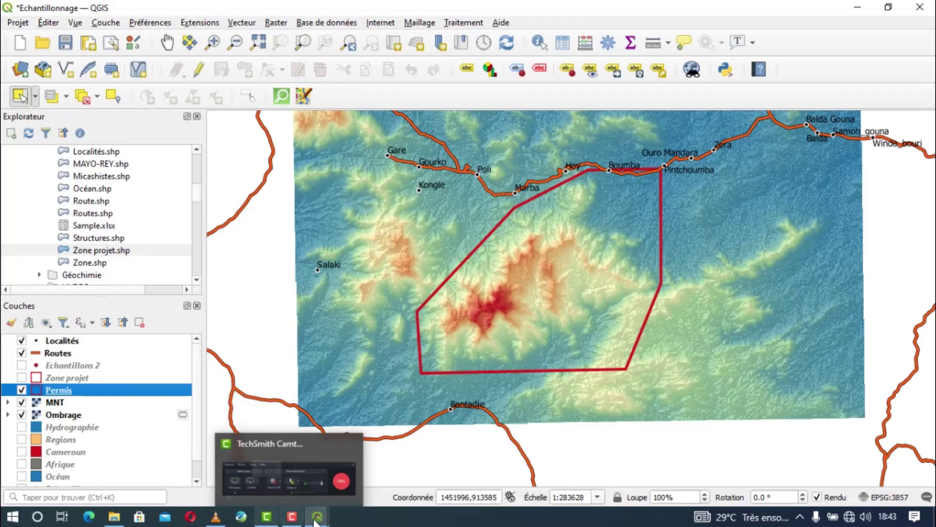
mouse_move(317, 518)
click(359, 476)
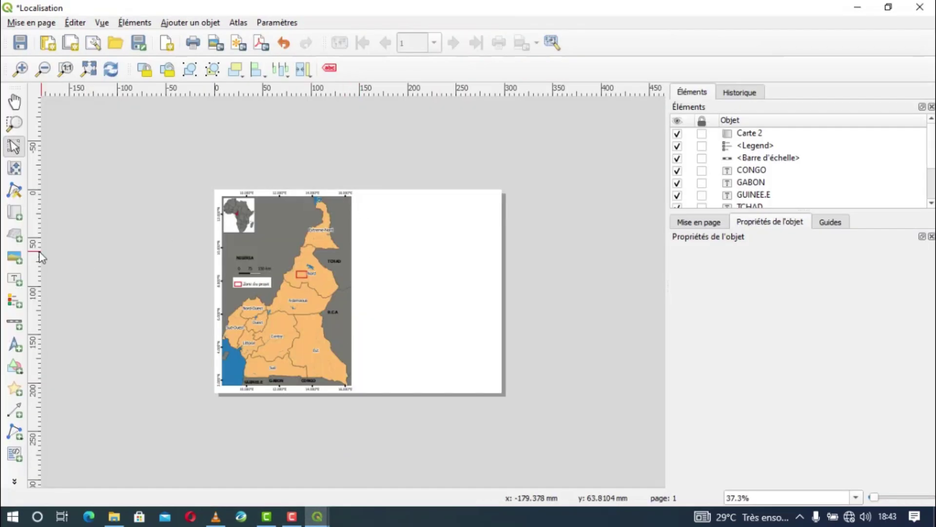
click(15, 213)
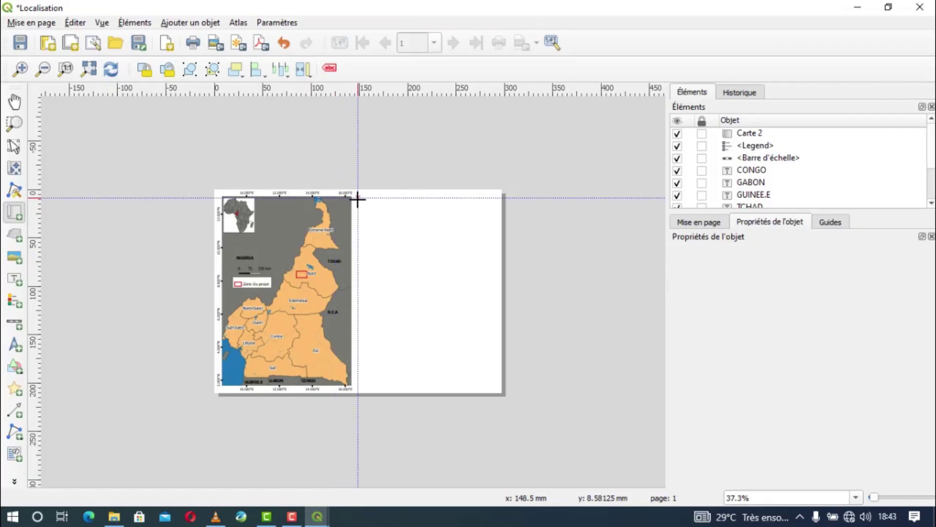
drag(358, 197, 493, 384)
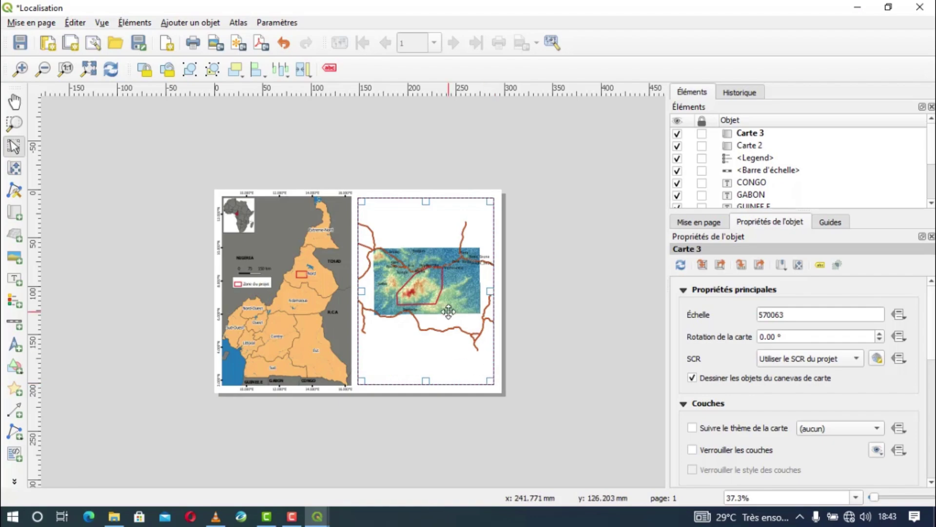
Move and zoom the new map's content to scale 167925 so the relief fills the whole map frame
click(15, 169)
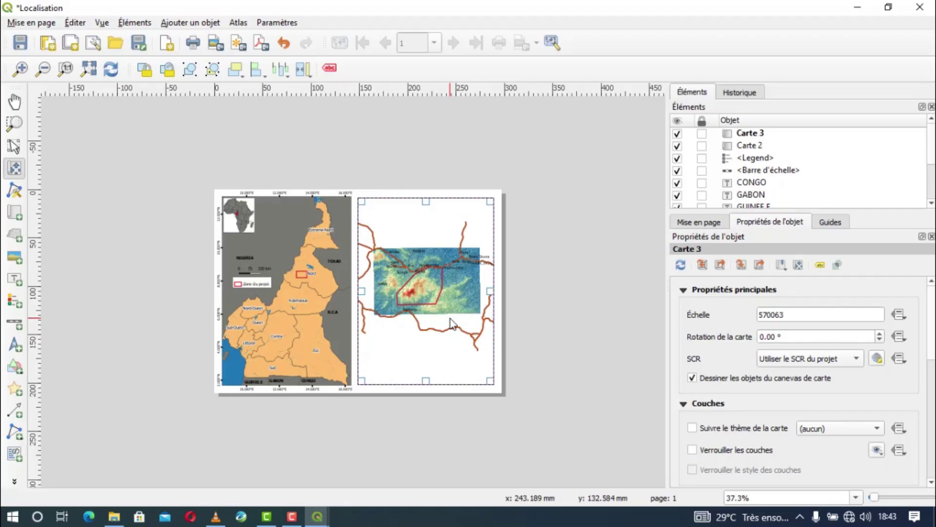
scroll(450, 318, up, 1)
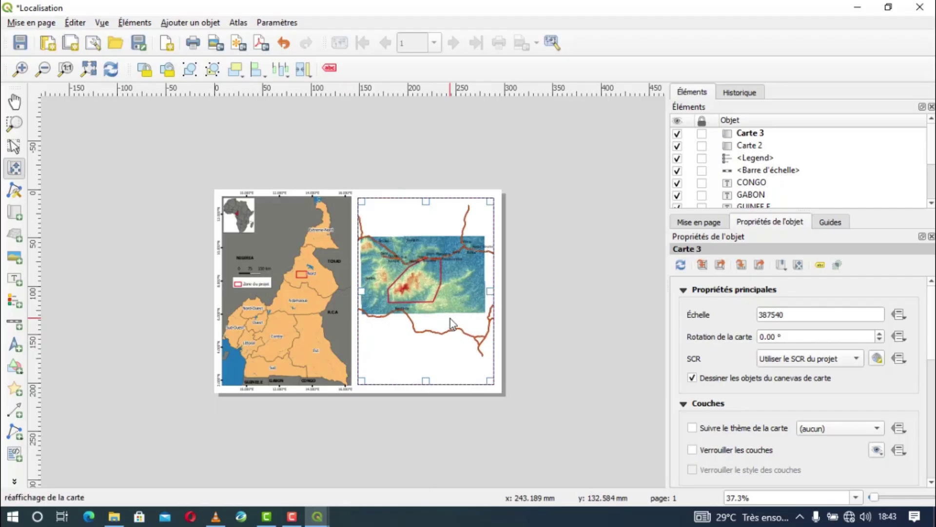
scroll(449, 318, up, 1)
drag(438, 311, 445, 334)
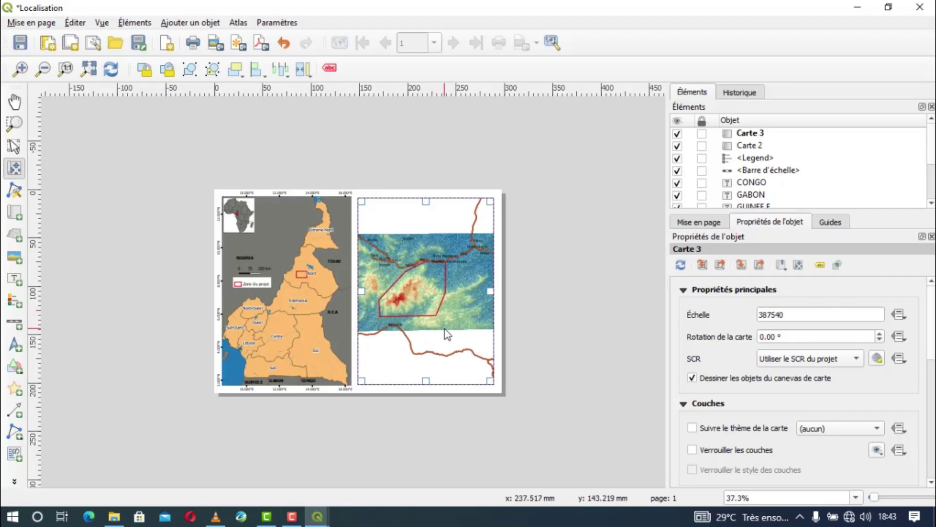
scroll(448, 334, up, 1)
scroll(449, 335, up, 2)
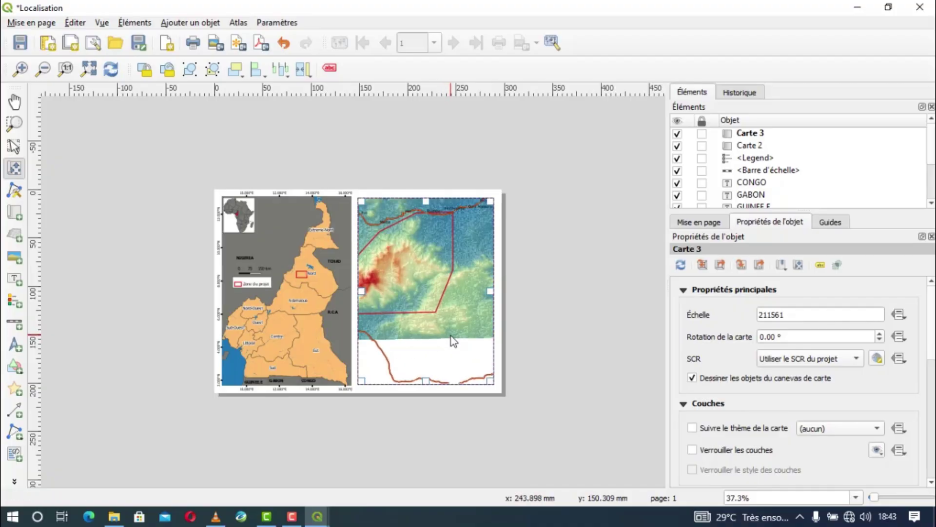
drag(452, 335, 464, 353)
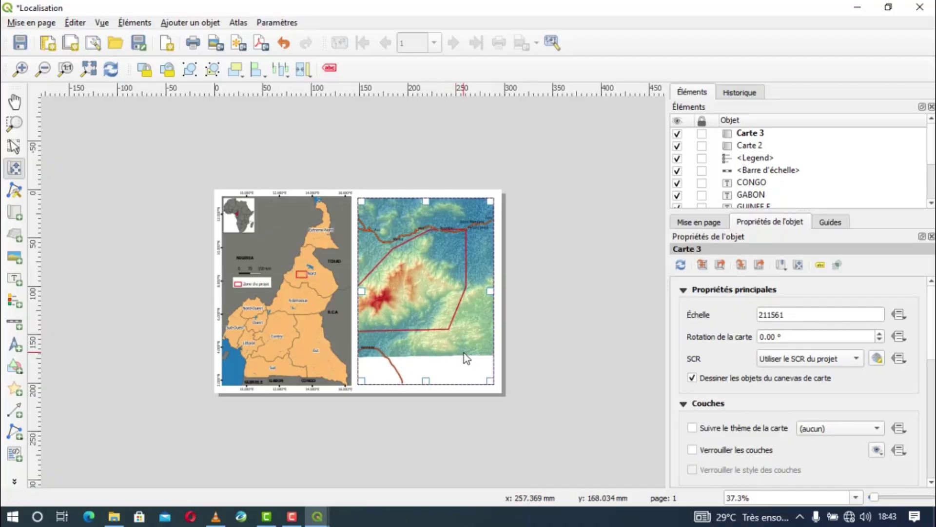
scroll(464, 353, up, 1)
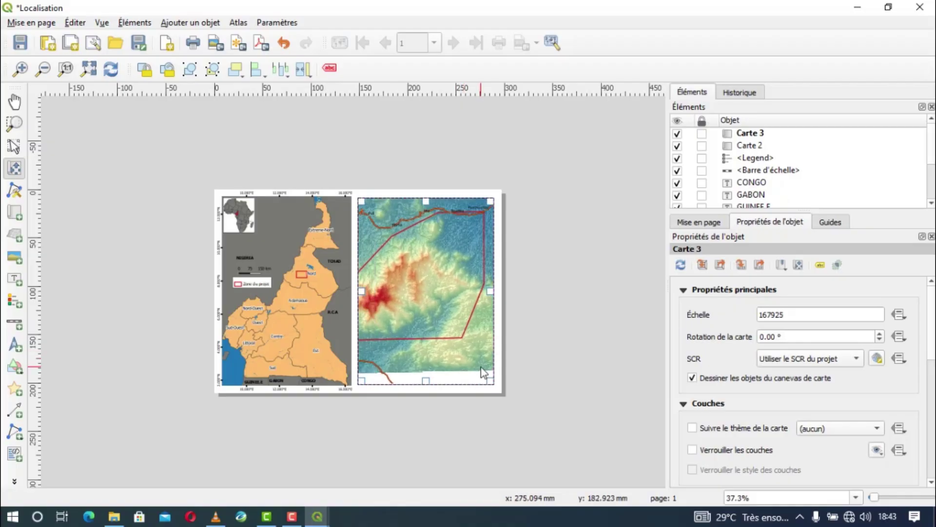
drag(445, 353, 460, 377)
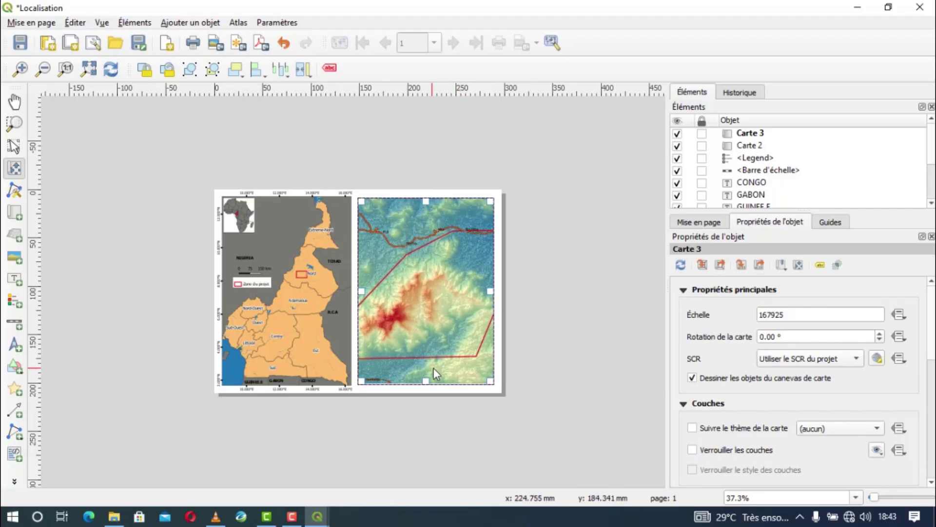
drag(433, 368, 436, 368)
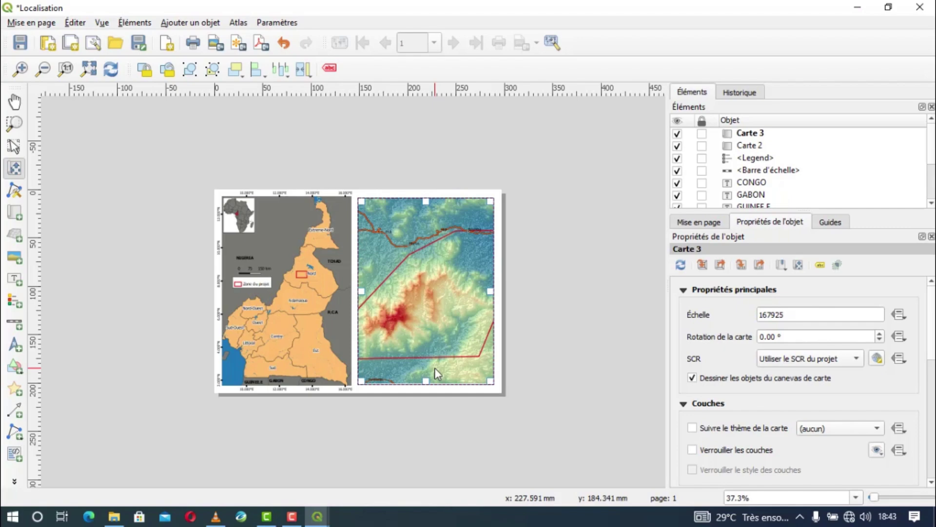
drag(435, 368, 435, 370)
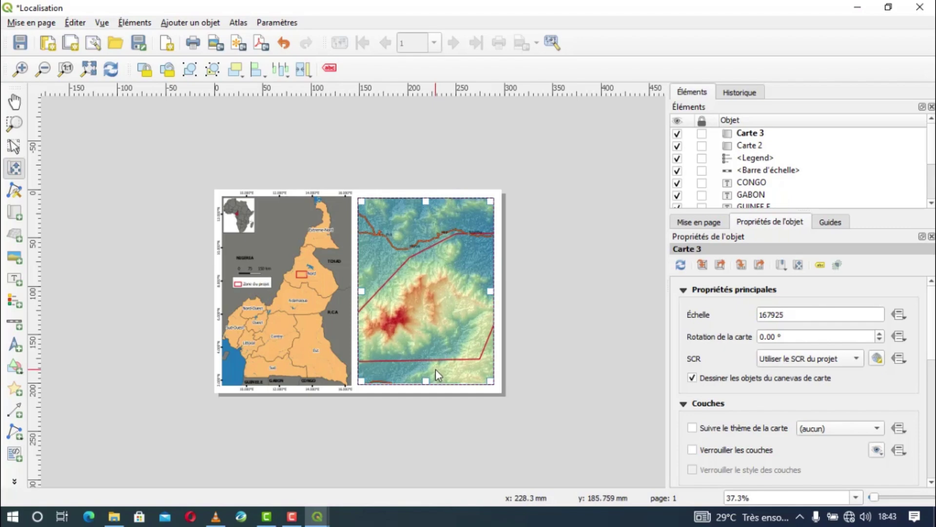
click(13, 146)
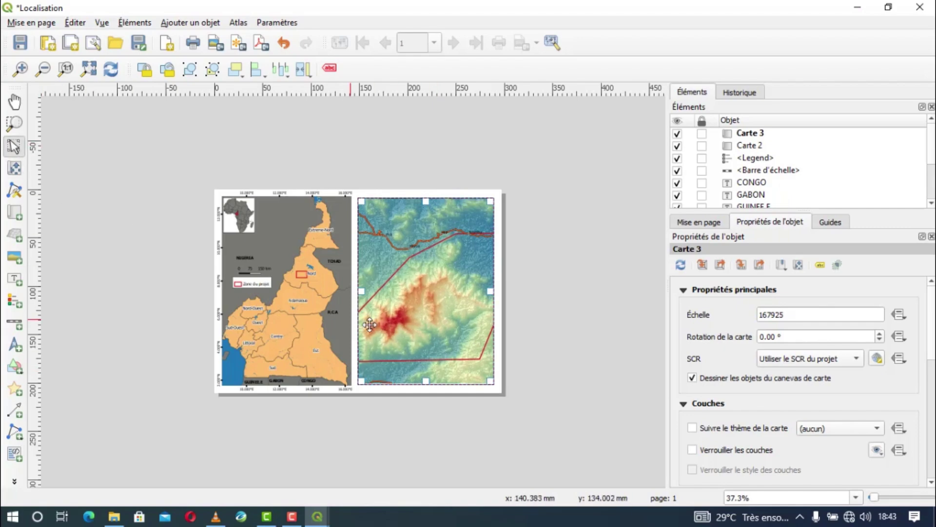
click(502, 352)
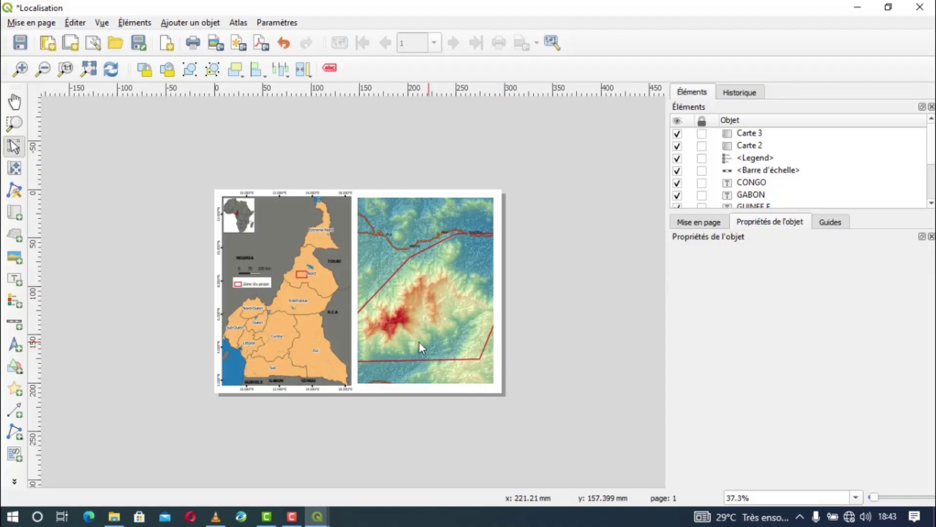
Return to the Echantillonnage project window and delete the existing Permis polygon in edit mode
click(314, 519)
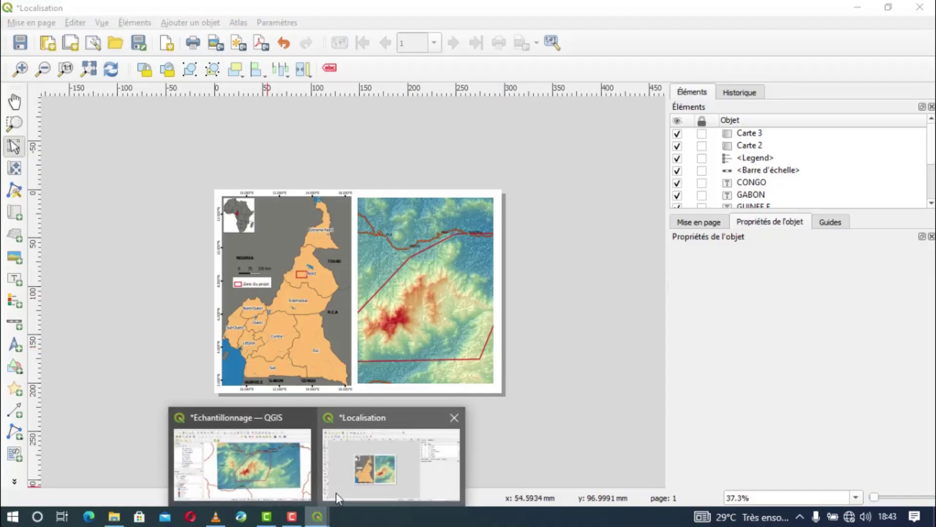
click(242, 464)
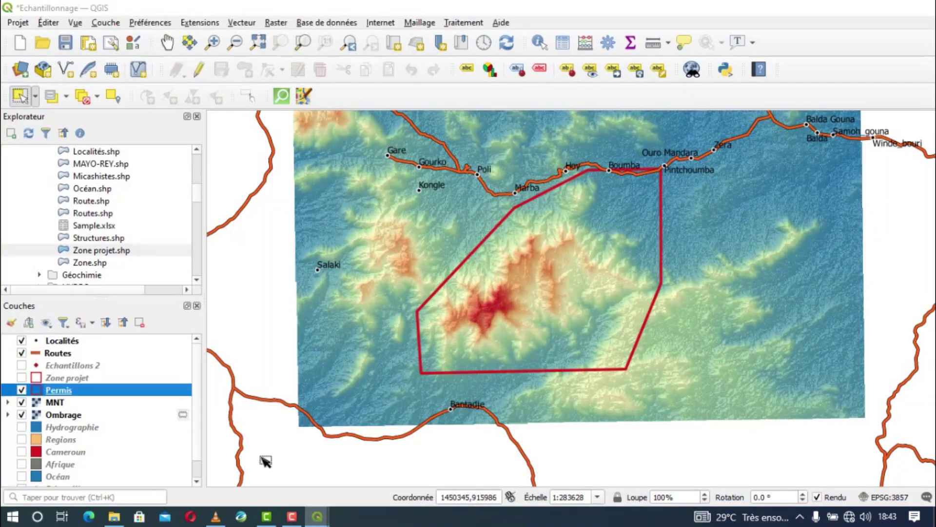
click(449, 364)
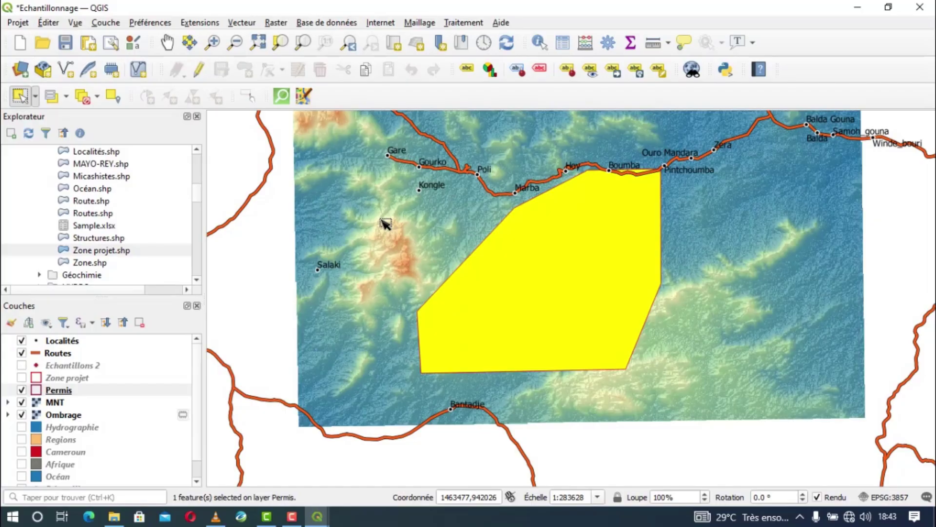
click(198, 70)
key(Delete)
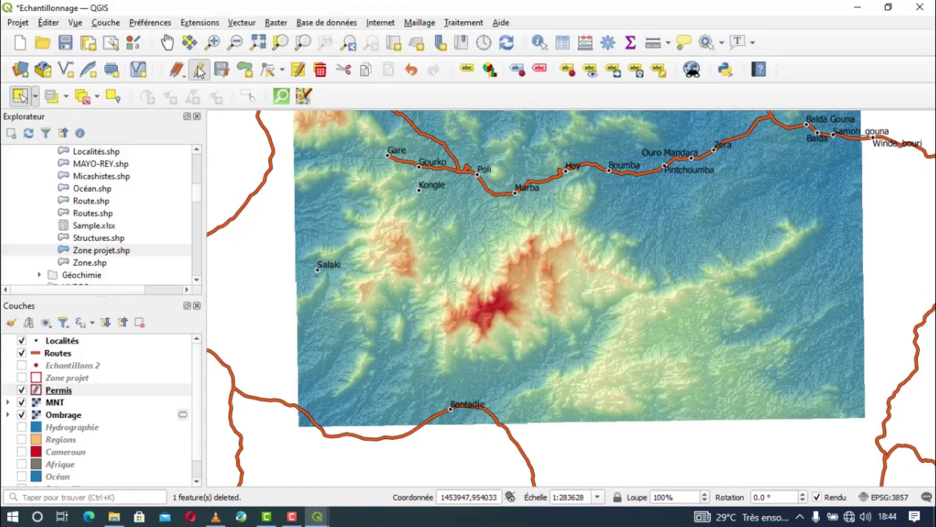
Digitize a smaller rectangular Permis polygon, about 9 by 8 km, over the northeastern part of the central massif
click(245, 70)
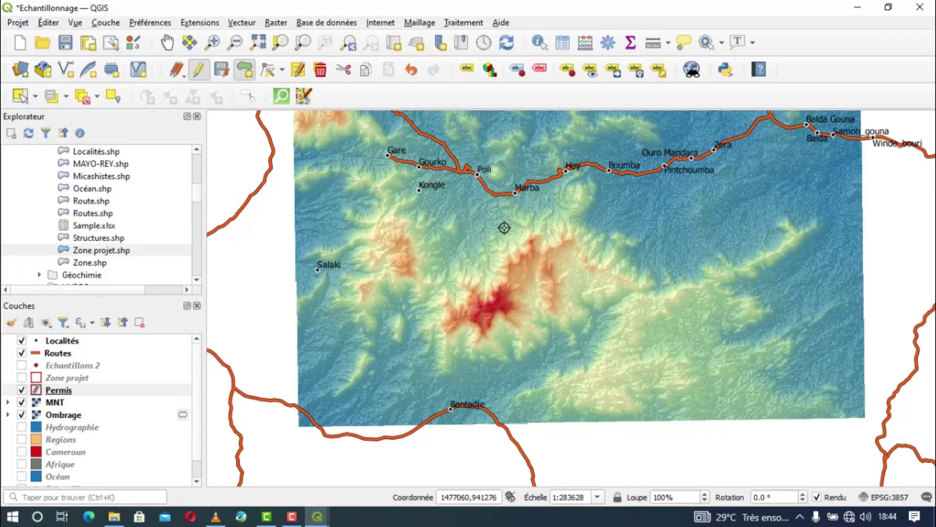
click(496, 227)
click(579, 227)
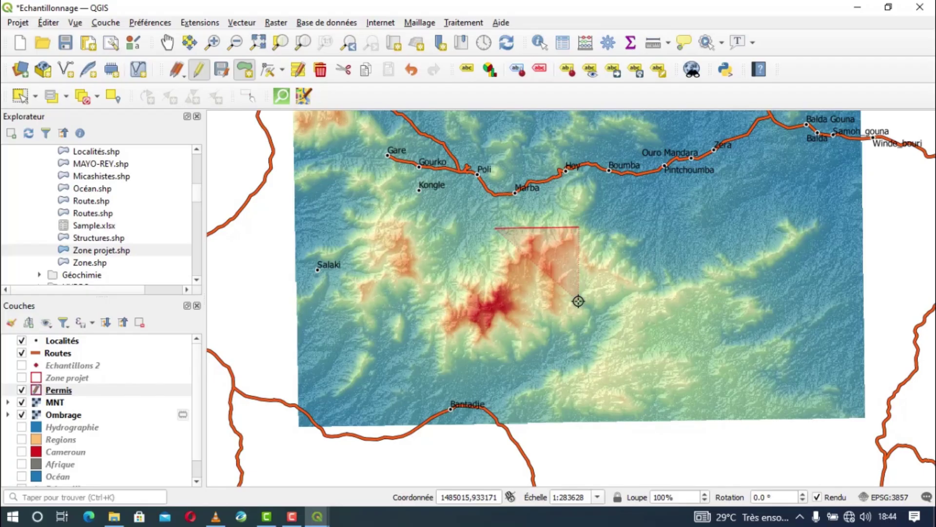
click(578, 301)
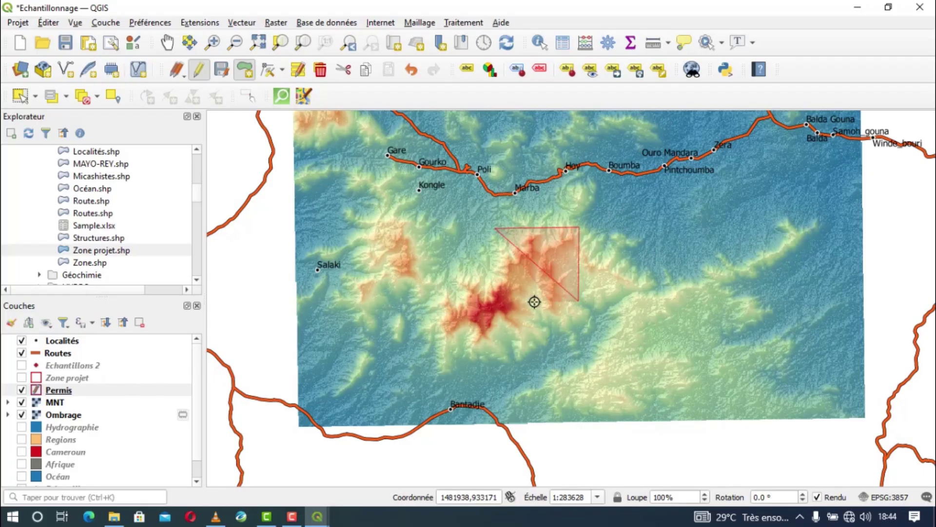
click(496, 302)
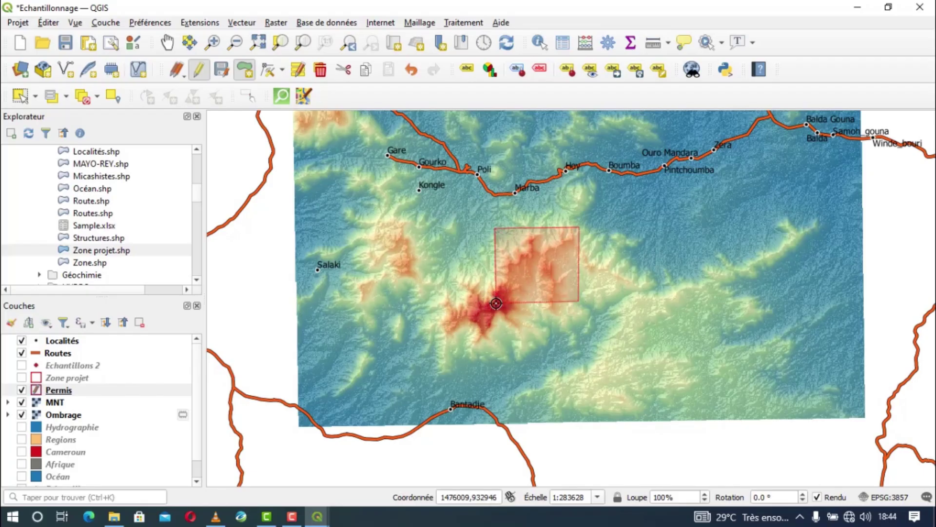
right_click(496, 303)
click(526, 320)
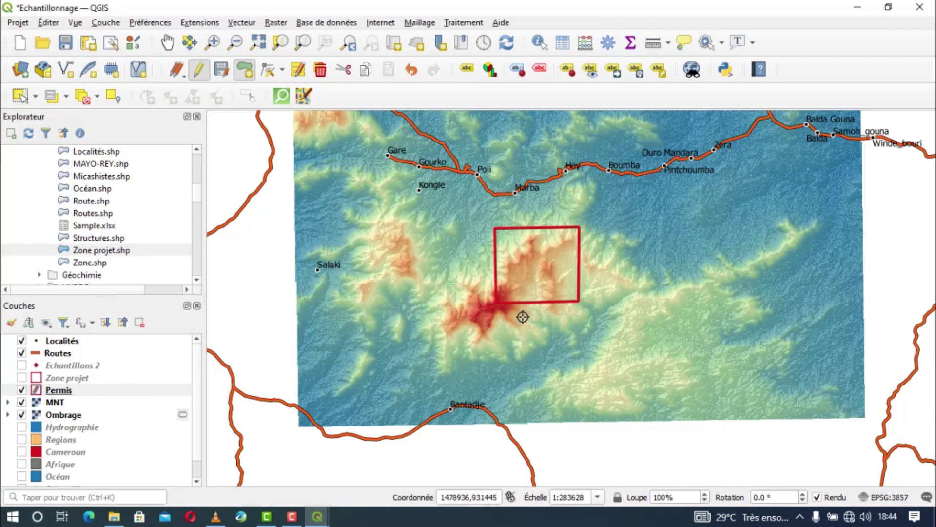
Switch to the Localisation layout and refresh it to update the Permis outline on the relief map
mouse_move(317, 516)
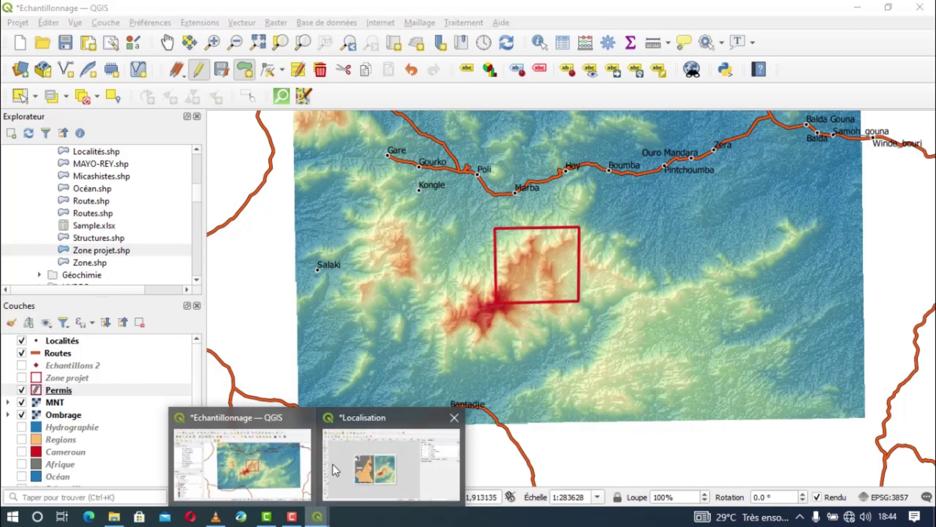
click(333, 464)
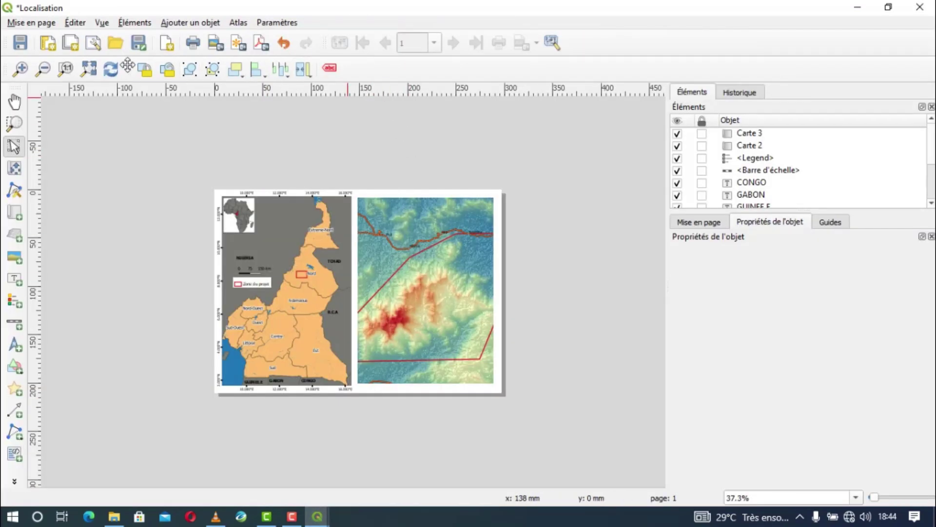
click(112, 72)
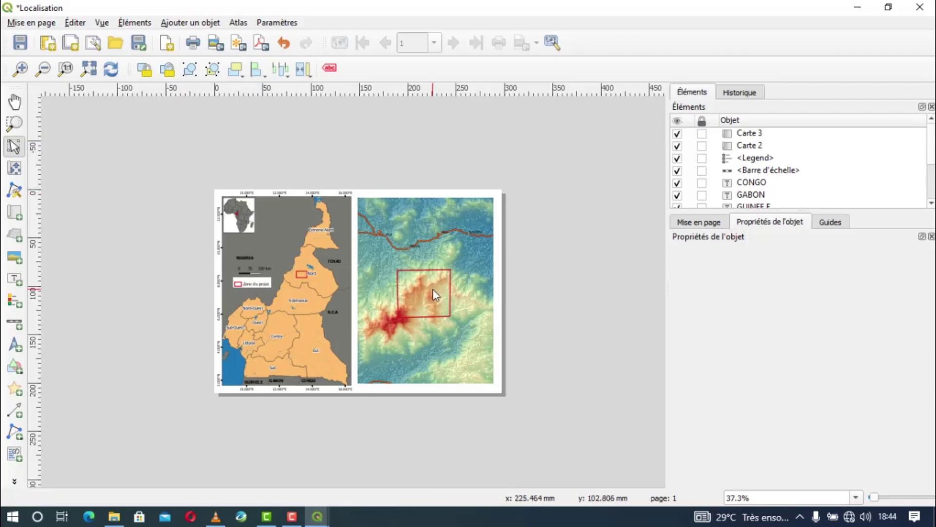
scroll(432, 289, up, 2)
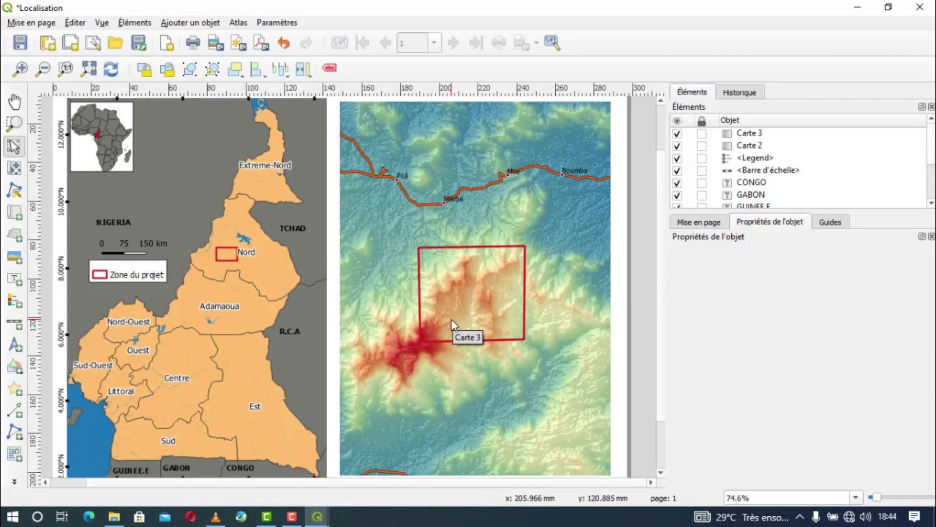
scroll(452, 320, down, 2)
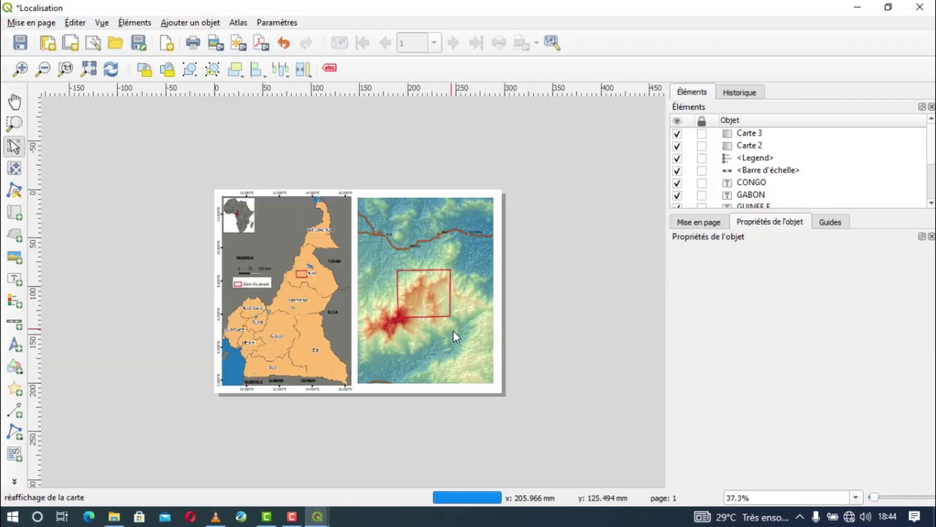
scroll(479, 370, up, 1)
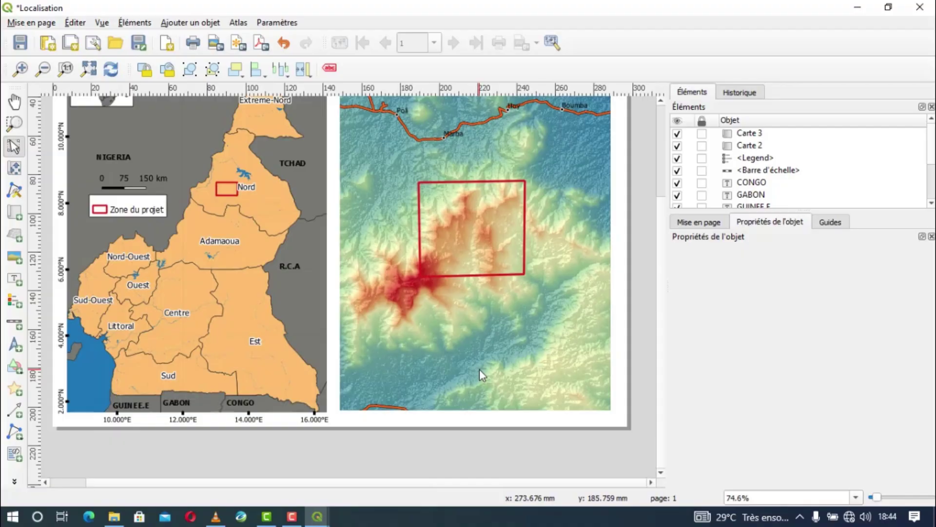
Enable the frame around the relief map in the layout
click(409, 312)
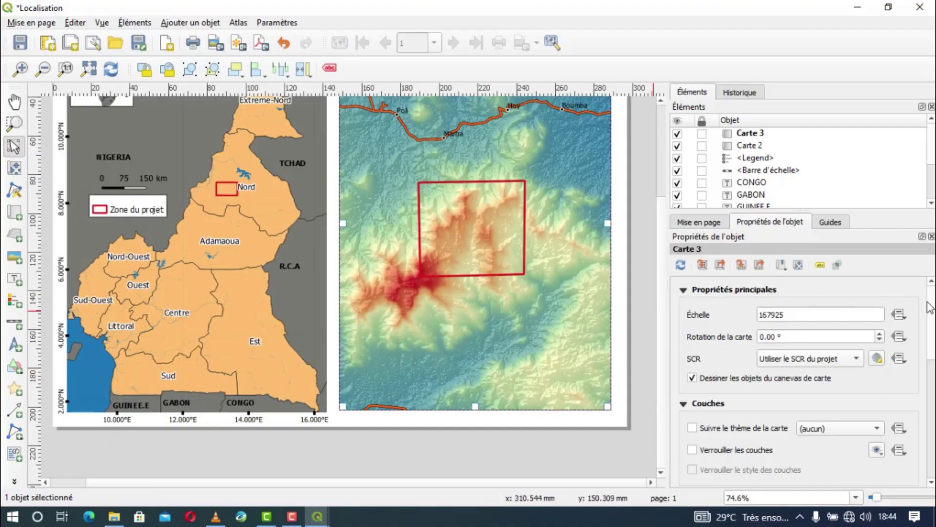
scroll(926, 305, down, 10)
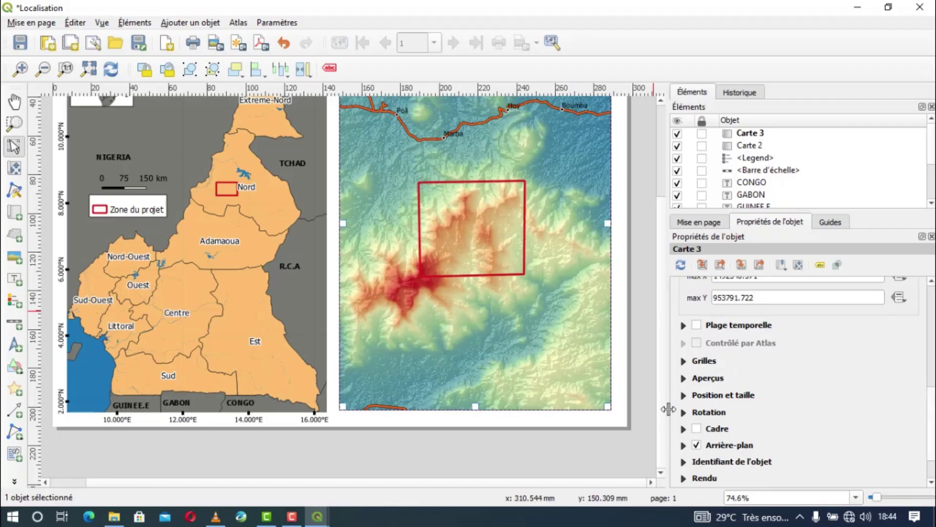
click(697, 428)
Add a grid to the relief map and open the grid's settings
click(684, 361)
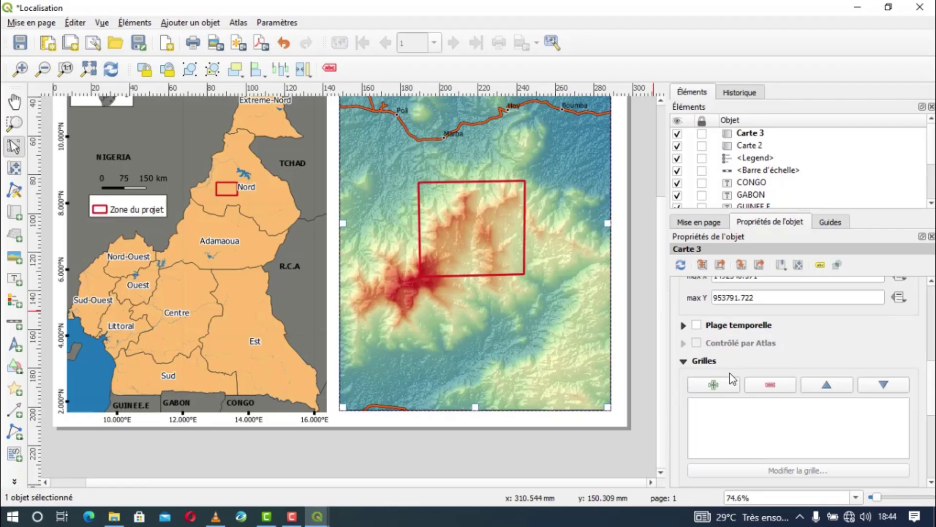
click(731, 385)
click(746, 411)
click(779, 470)
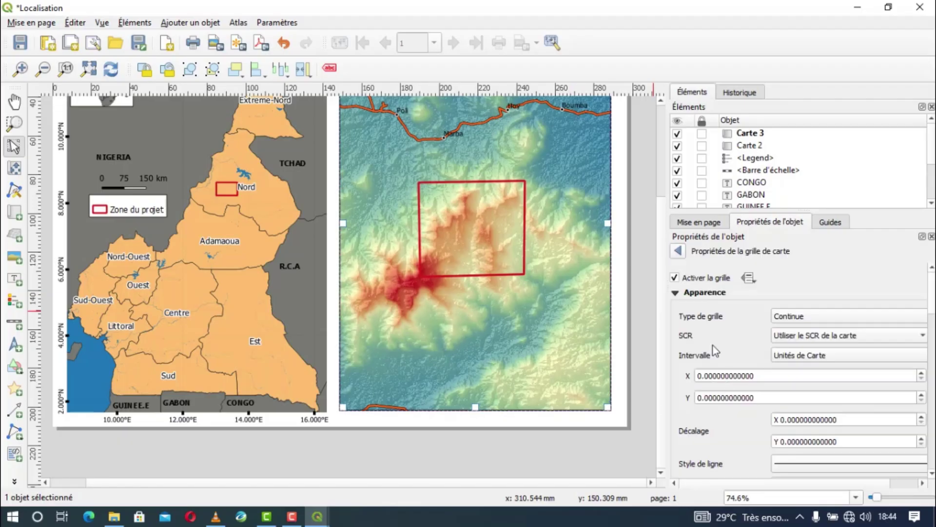
Set the relief map grid's CRS to EPSG:4326 - WGS 84 and its X and Y intervals to 0.1 map units
click(710, 376)
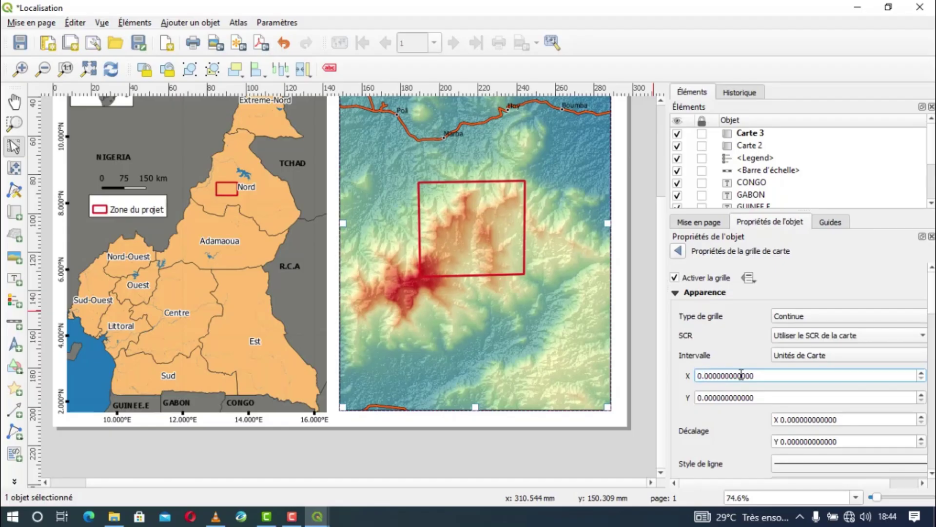
text(1)
click(707, 398)
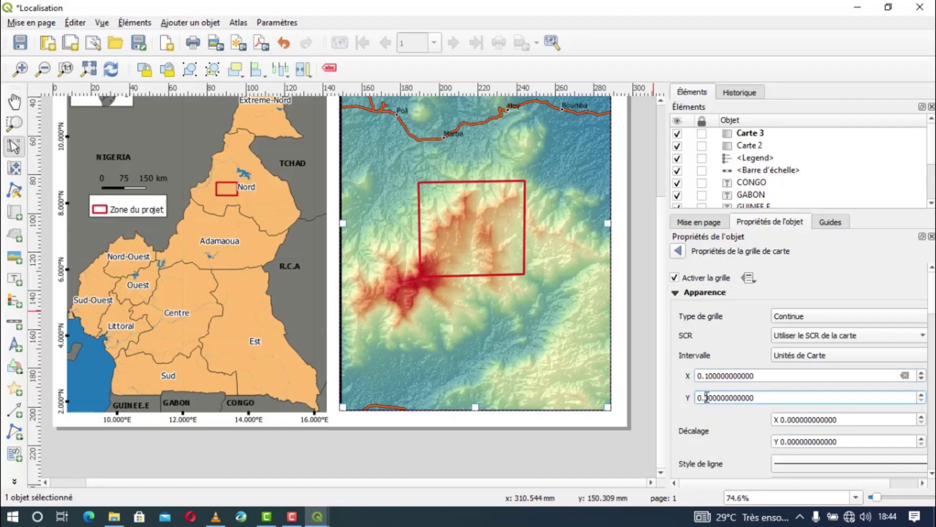
click(826, 335)
click(812, 365)
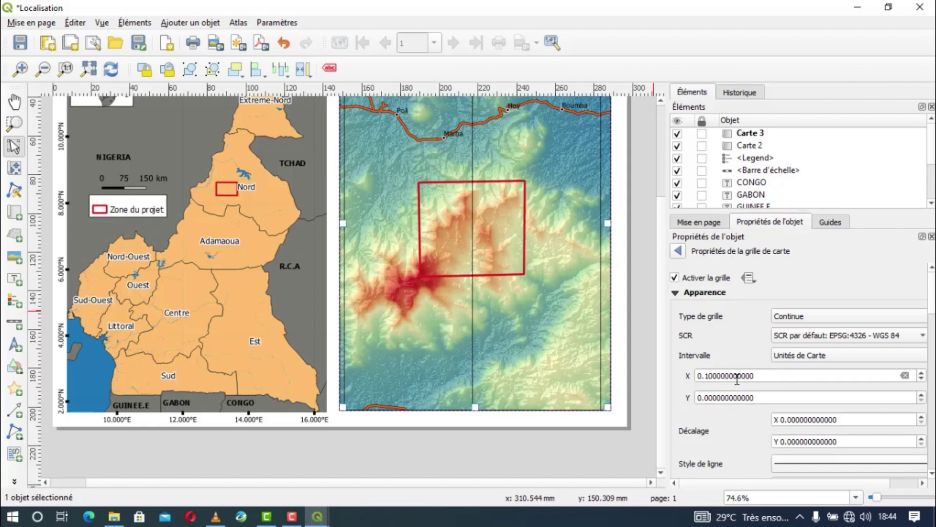
click(710, 376)
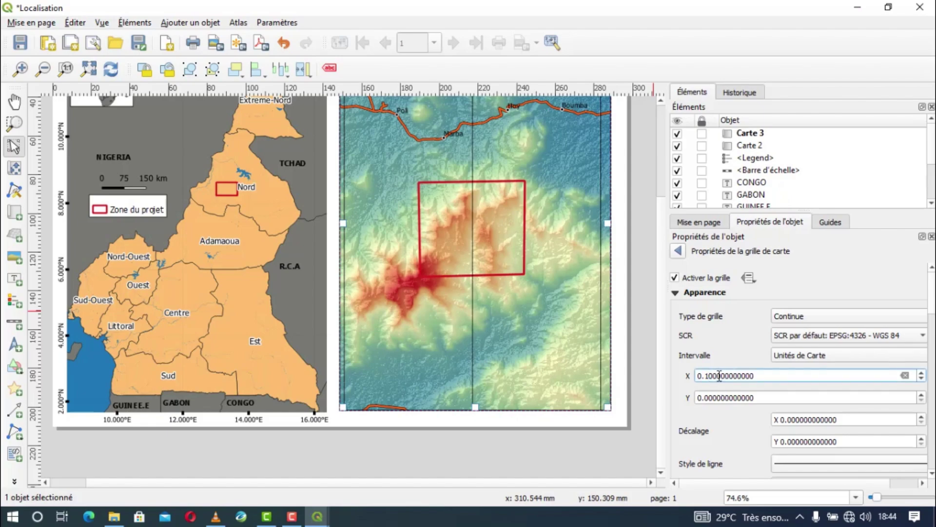
click(708, 397)
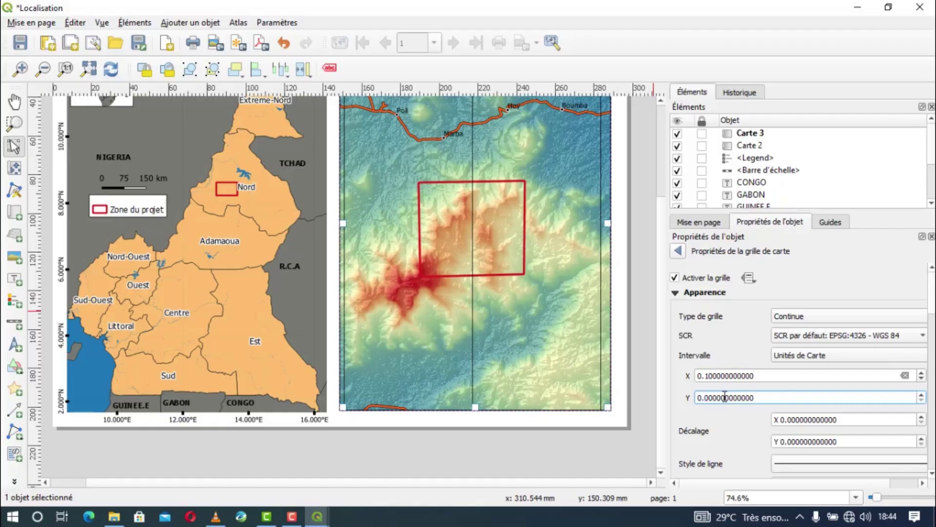
text(1)
key(Return)
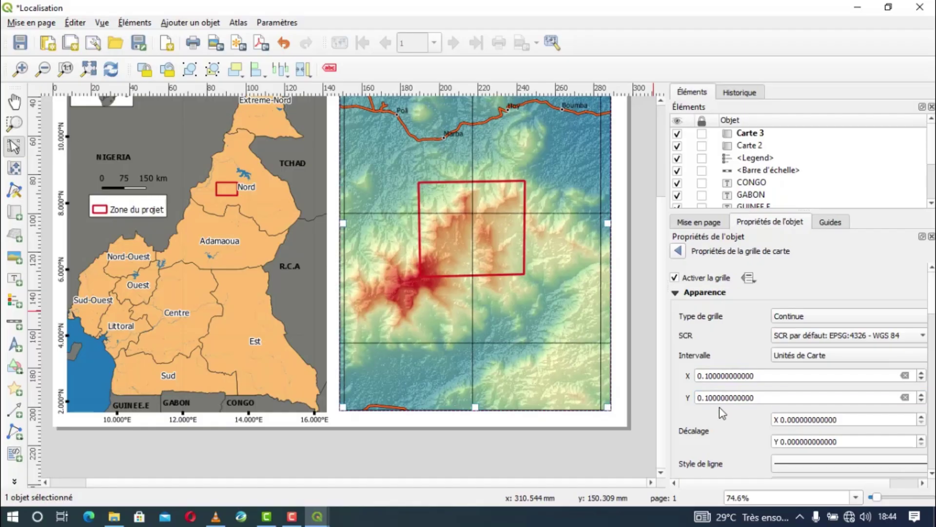
Try X intervals of 0.12, 0.15 and 0.2 for the relief map's grid
scroll(563, 312, down, 1)
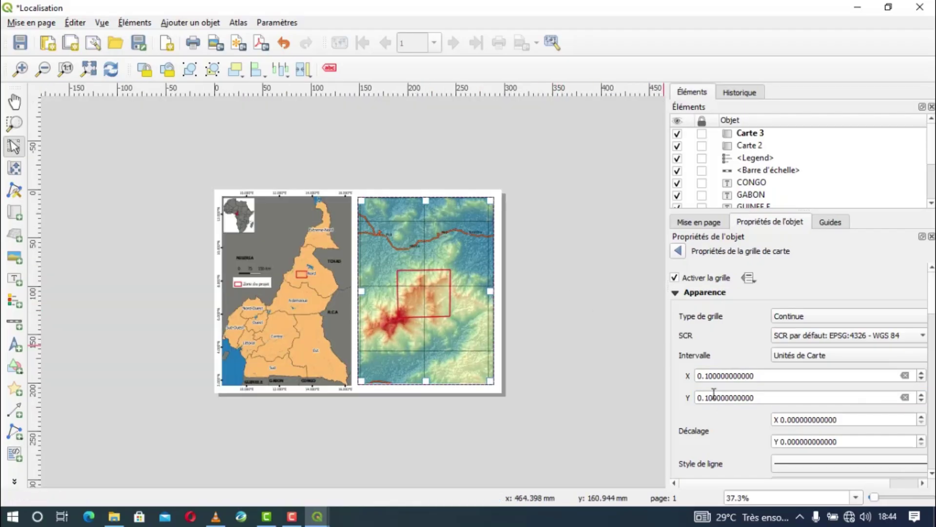
click(710, 376)
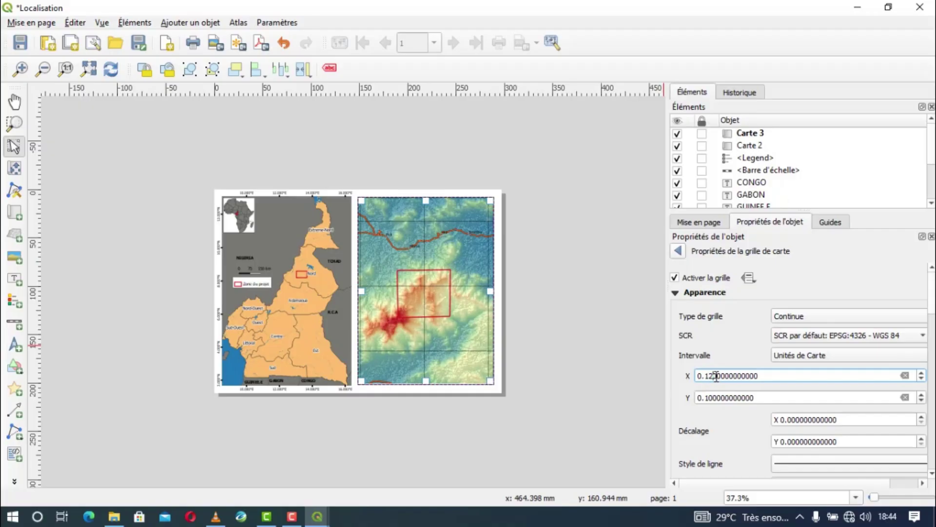
click(717, 397)
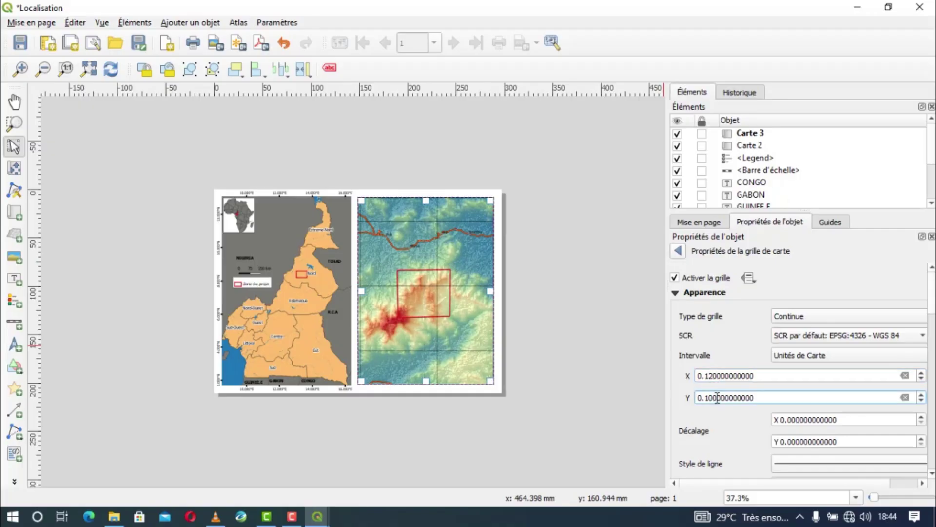
click(710, 375)
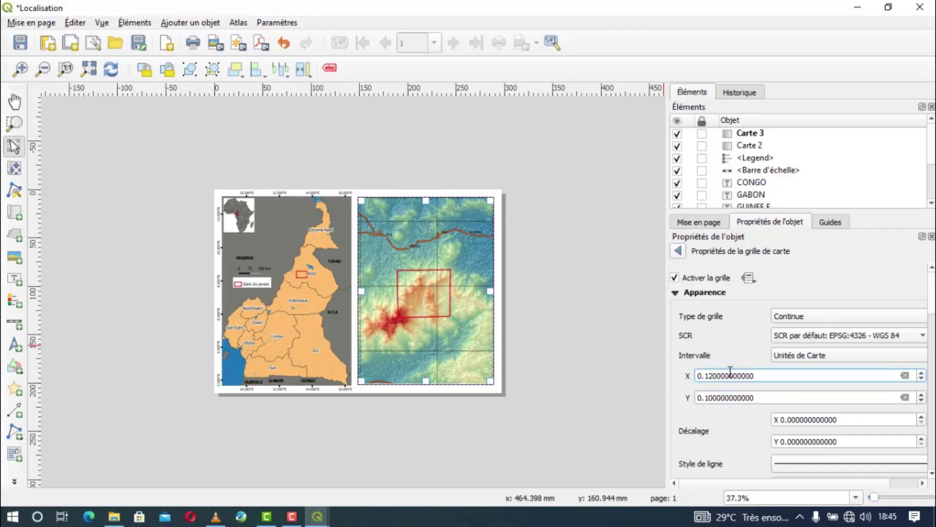
text(5)
click(718, 398)
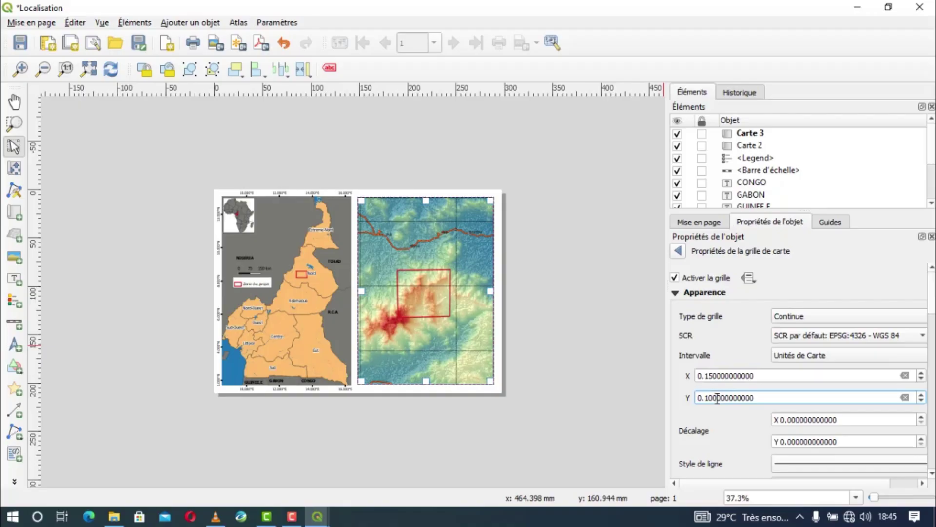
click(714, 376)
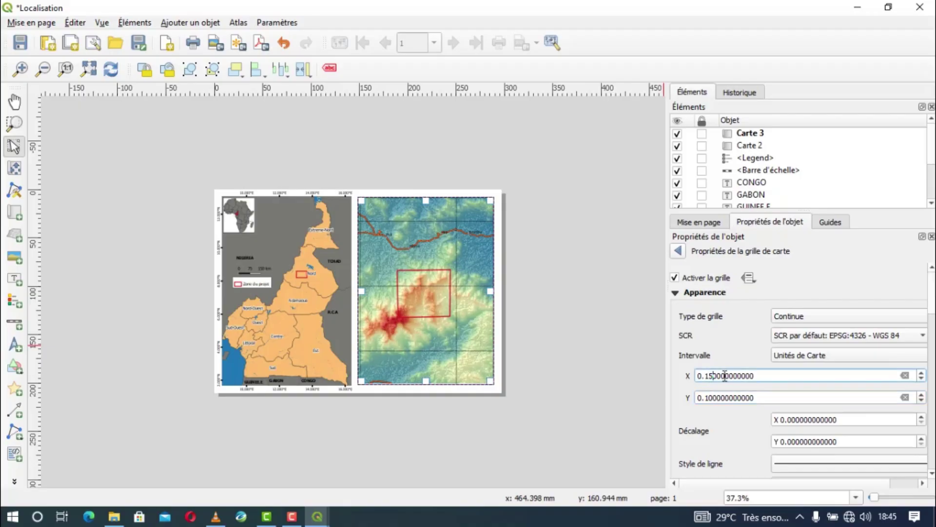
key(BackSpace)
text(2)
click(716, 397)
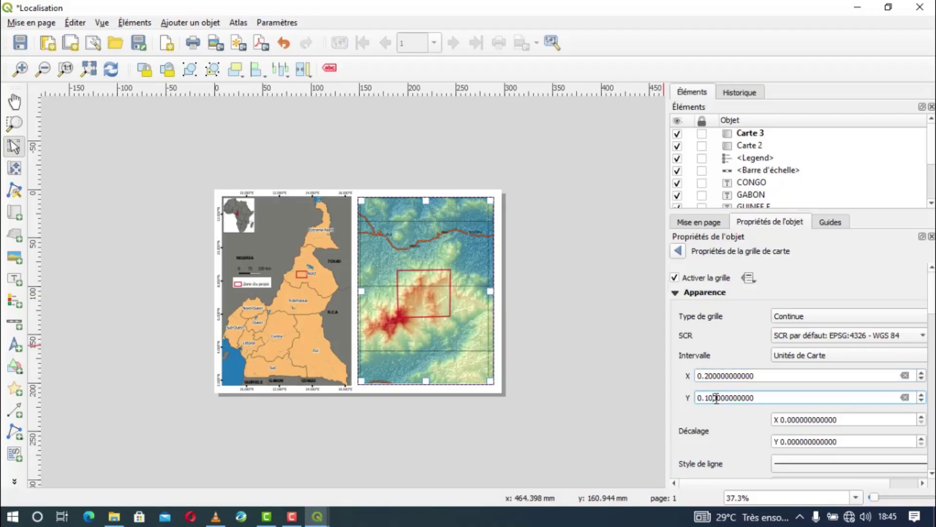
Try smaller X intervals of 0.09, 0.05 and 0.06 for the relief map's grid
click(710, 375)
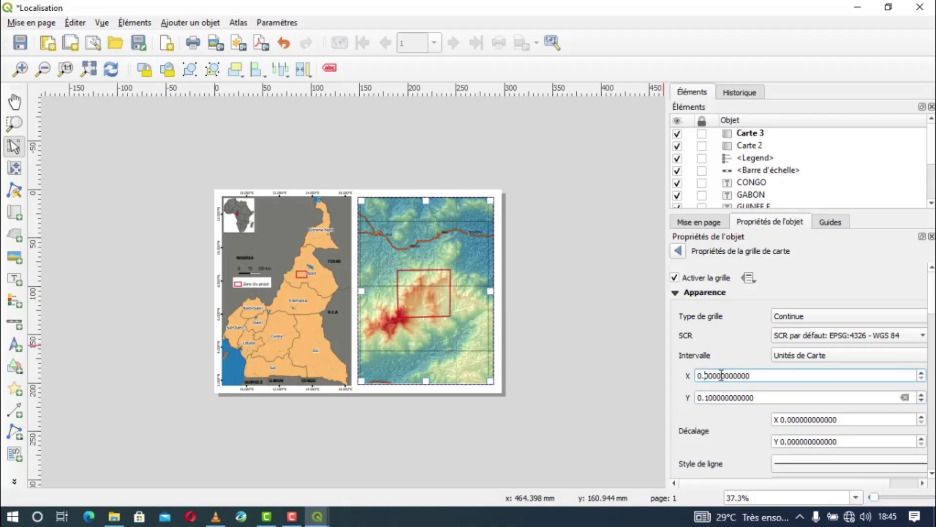
text(9)
click(733, 398)
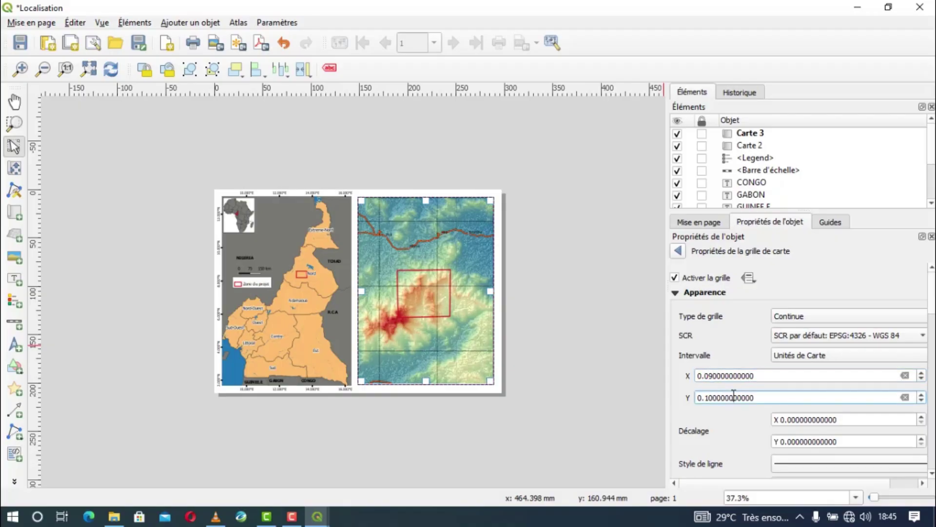
click(714, 376)
key(BackSpace)
text(5)
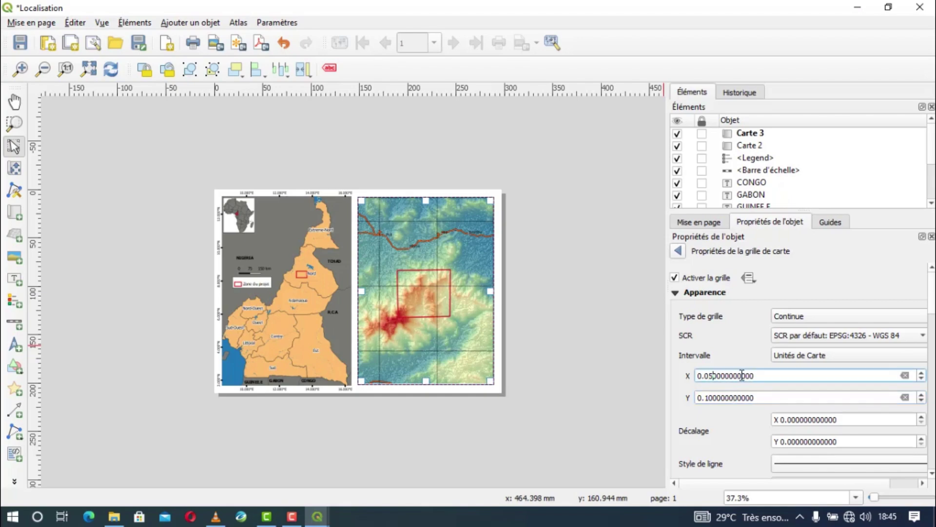
click(731, 396)
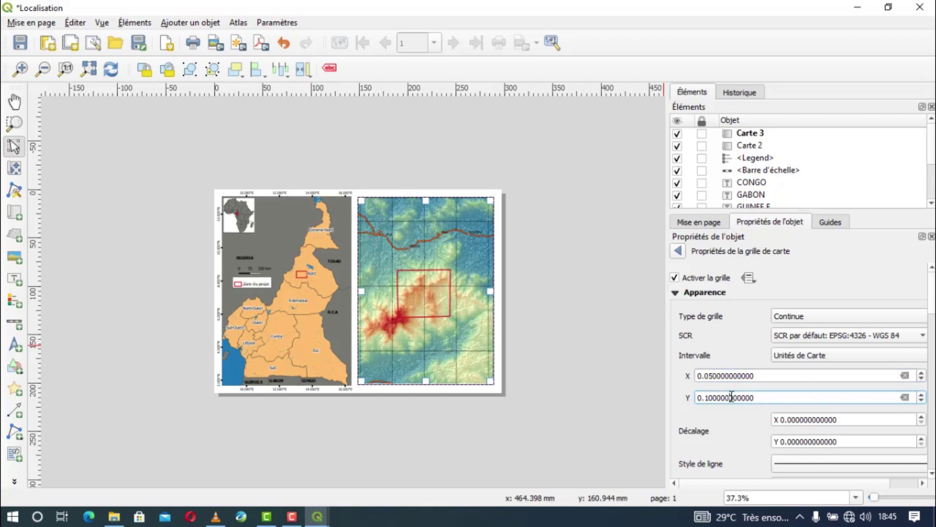
click(715, 376)
key(BackSpace)
text(6)
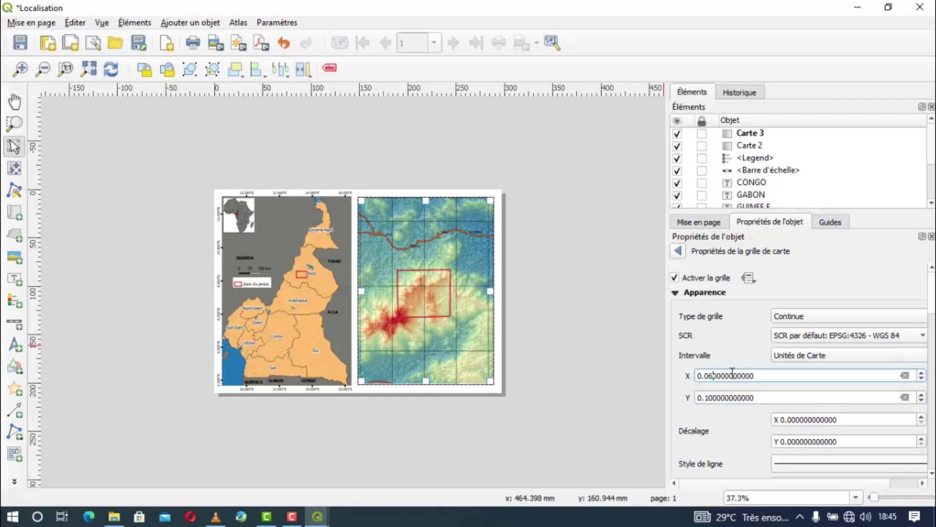
click(724, 397)
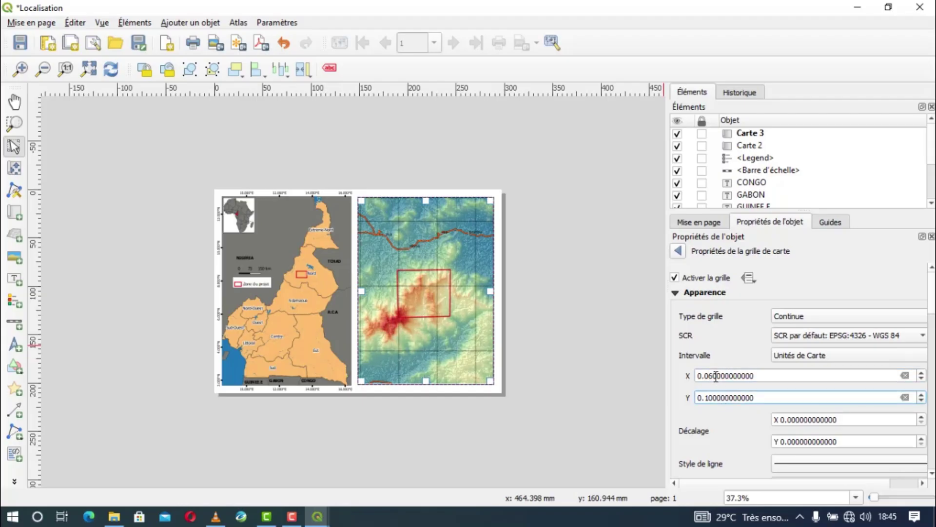
Set the X interval of the relief map's grid to 0.07
click(716, 377)
key(BackSpace)
text(5)
key(BackSpace)
text(7)
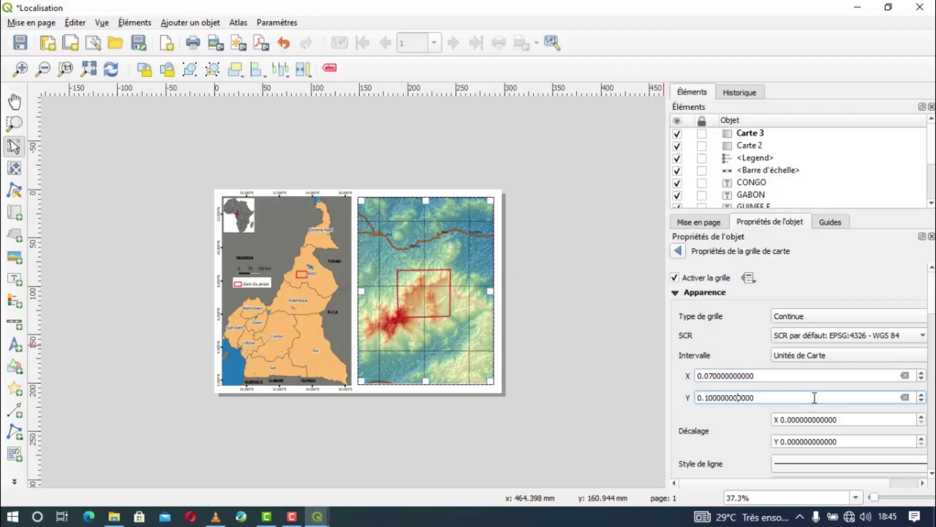
Reduce the opacity of the grid's line symbol to about 8 % and return to the grid settings
scroll(931, 302, down, 5)
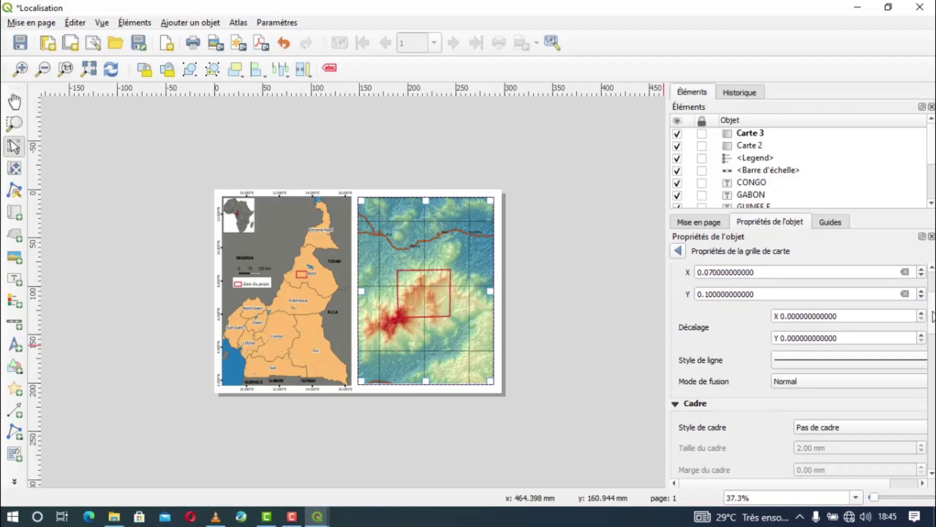
click(832, 361)
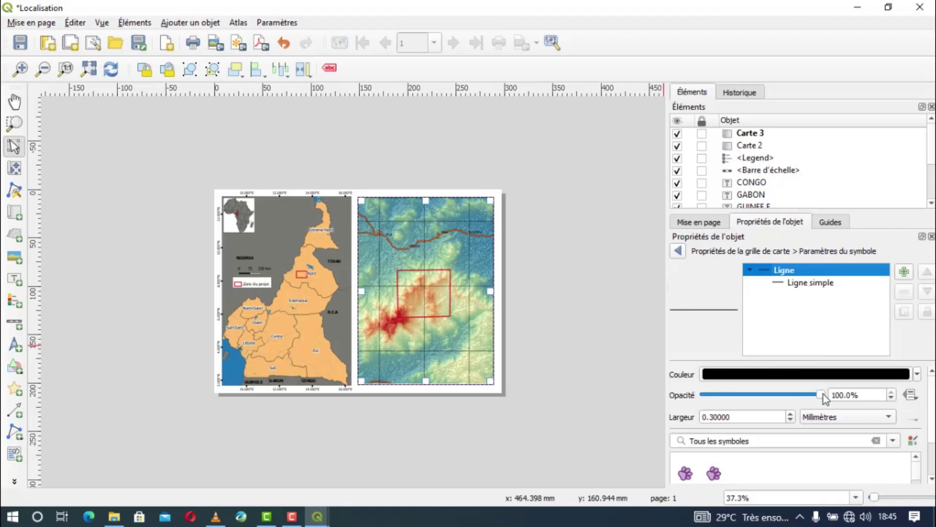
drag(823, 394, 717, 400)
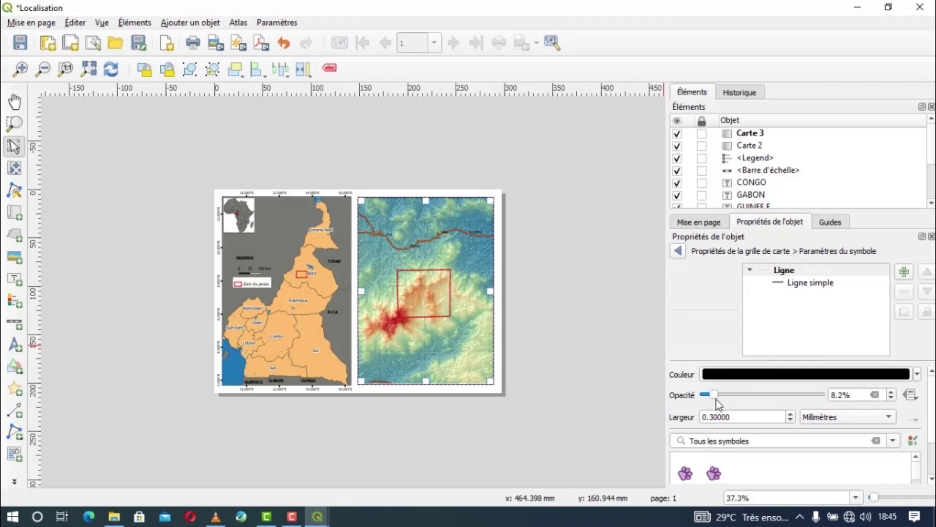
click(678, 250)
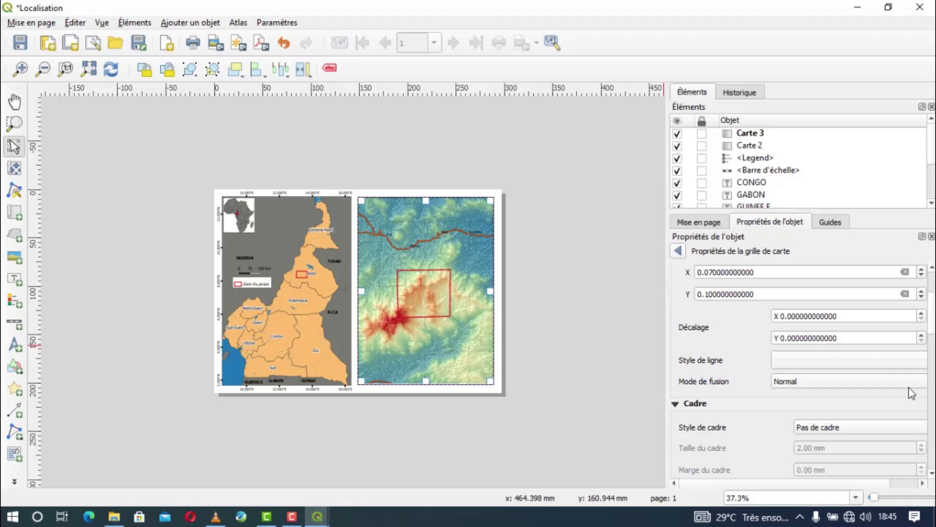
Set the grid frame style to Marques à l'intérieur et à l'extérieur with a frame line thickness of 1.30 mm
click(859, 428)
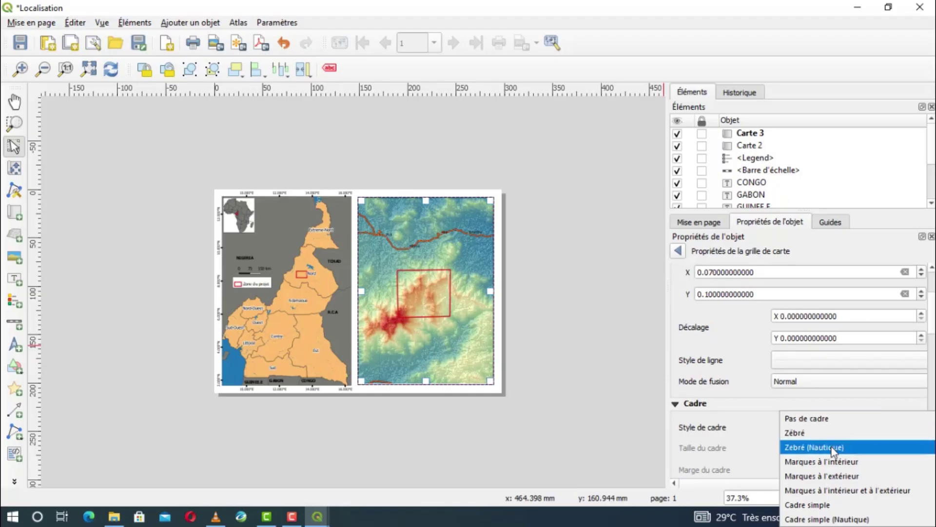
click(832, 489)
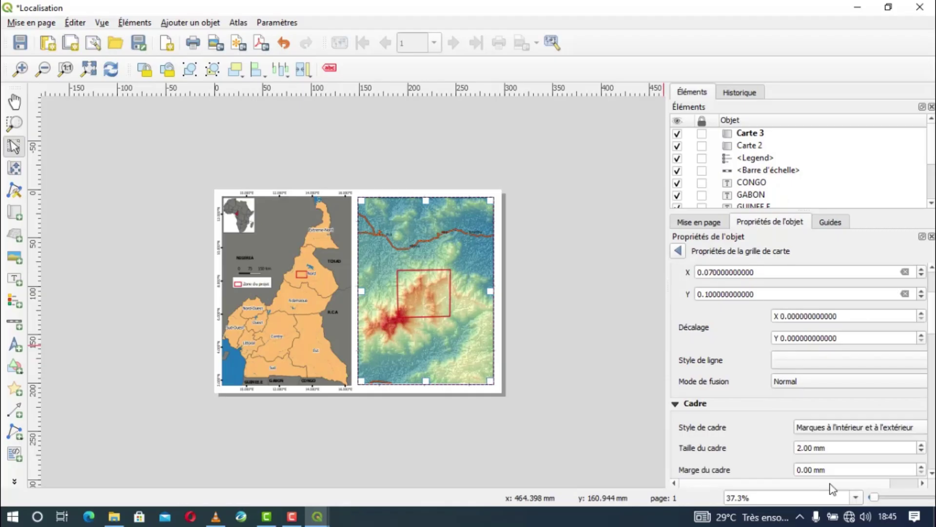
drag(933, 347, 933, 365)
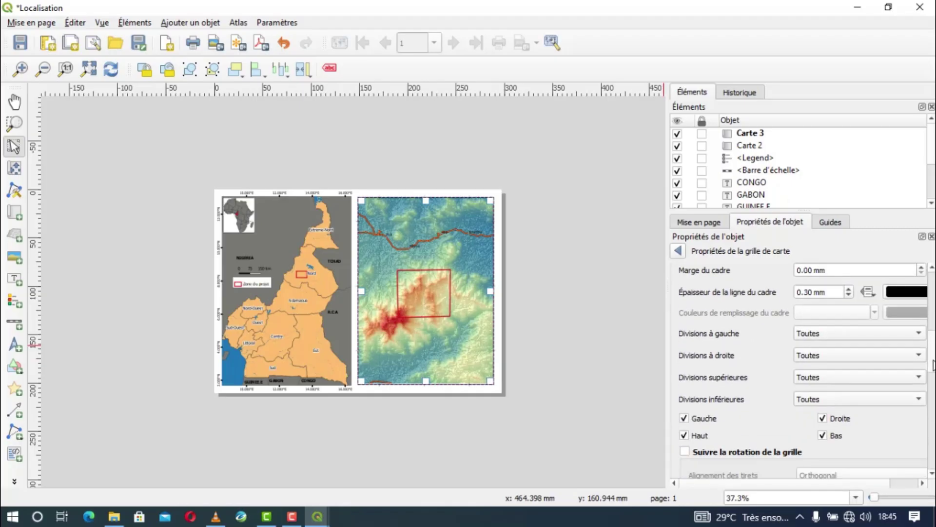
click(849, 289)
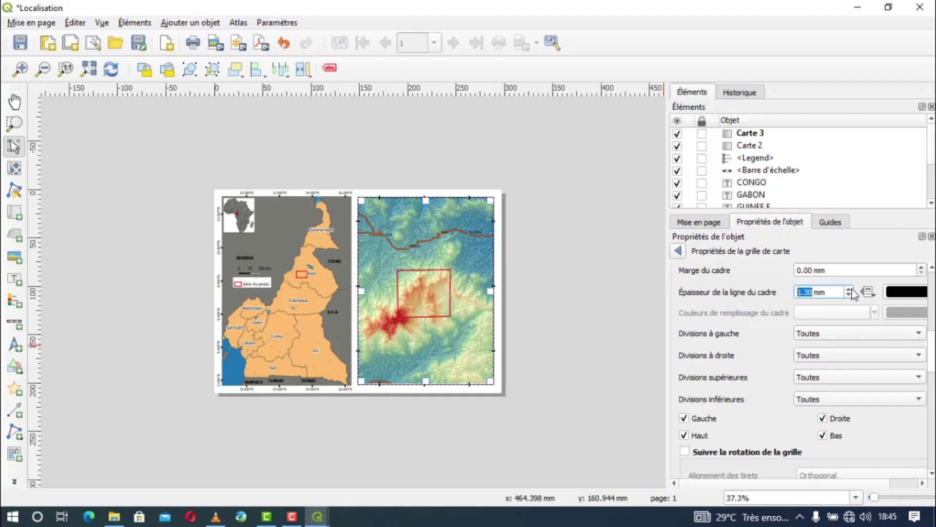
Disable the grid frame marks on the Gauche side of the relief map, keeping Droite, Haut and Bas enabled
drag(933, 346, 933, 349)
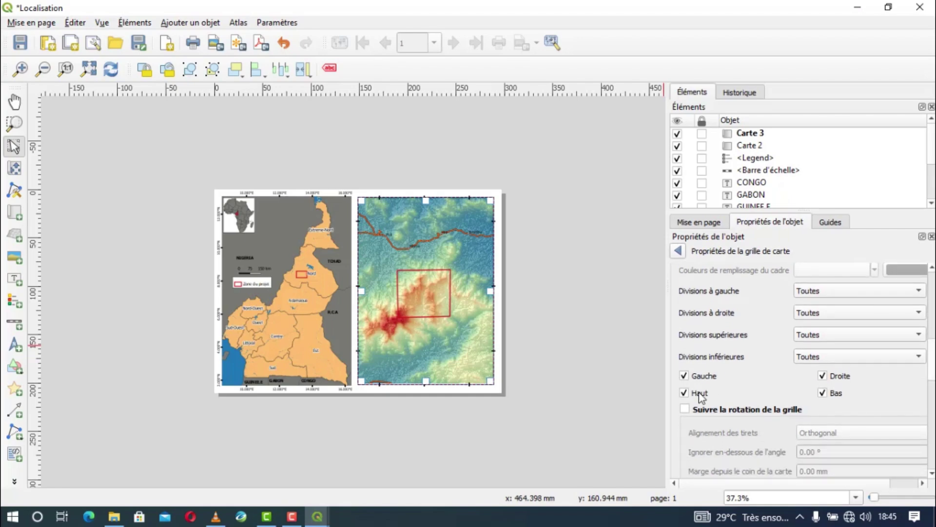
click(823, 393)
scroll(926, 363, down, 3)
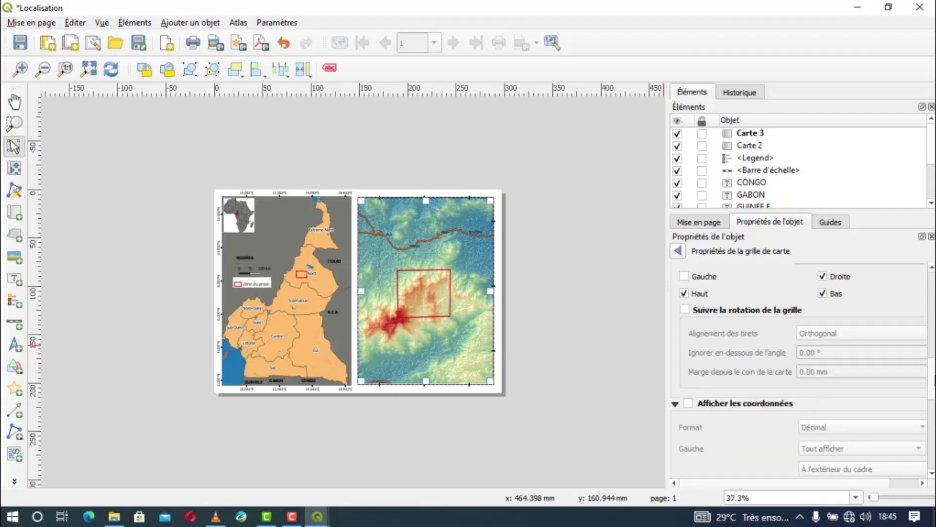
Enable coordinate display on the relief map's grid and set the Gauche coordinates to Désactivé
click(688, 396)
scroll(929, 372, down, 2)
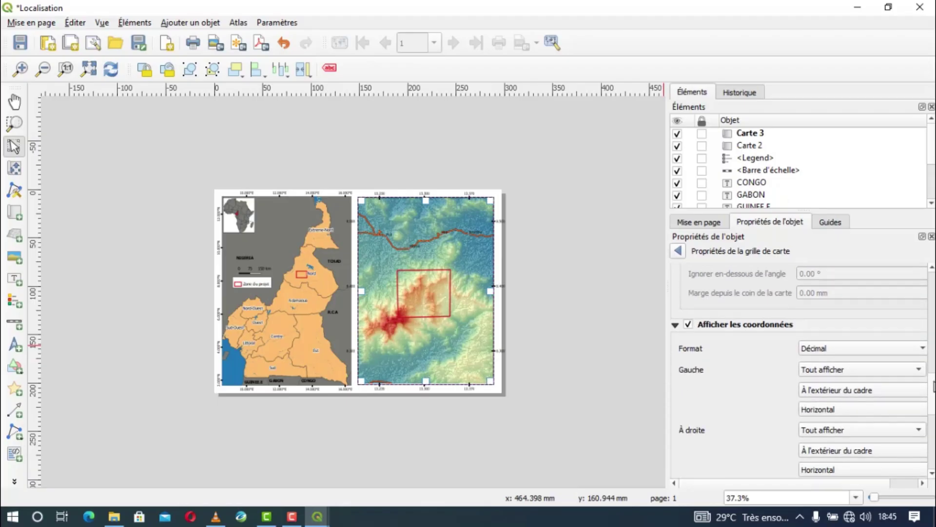
scroll(932, 385, down, 4)
scroll(933, 385, up, 4)
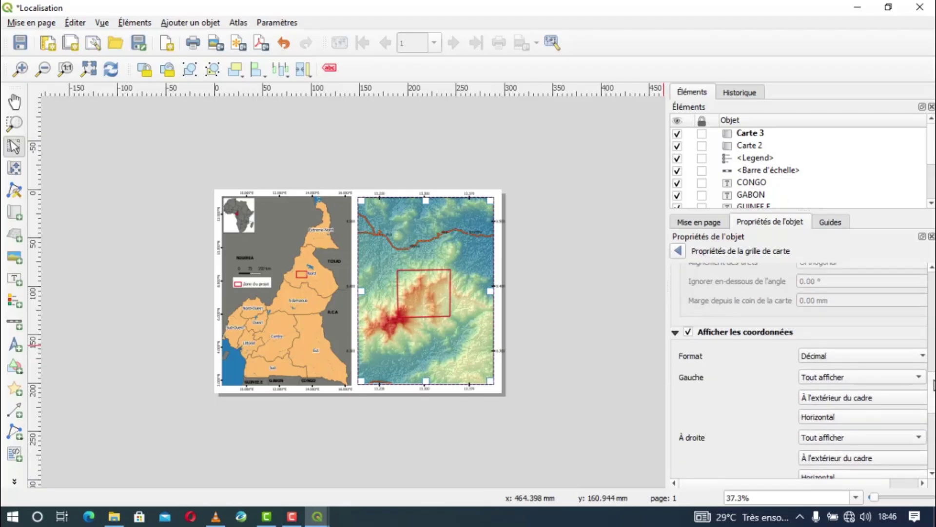
click(833, 379)
click(826, 419)
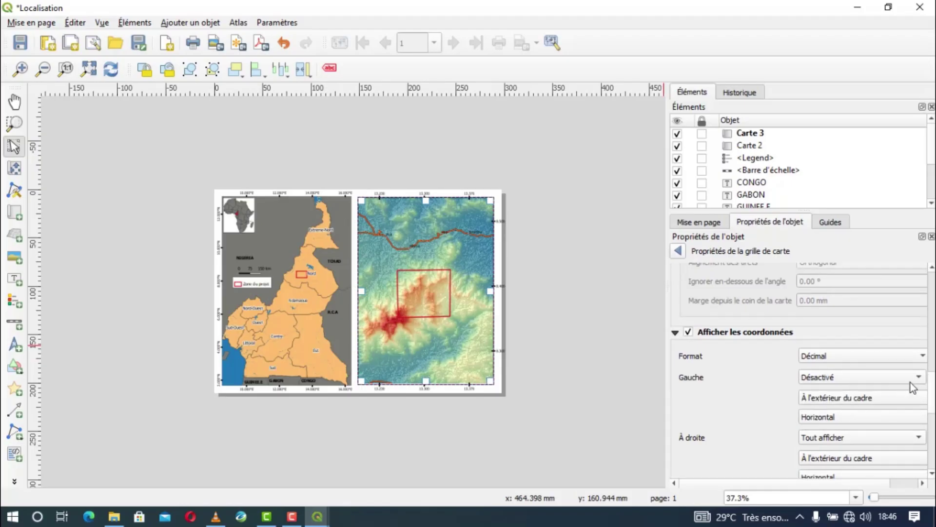
Set the orientation of the relief map grid's À droite coordinates to Vertical ascendant
scroll(933, 400, down, 2)
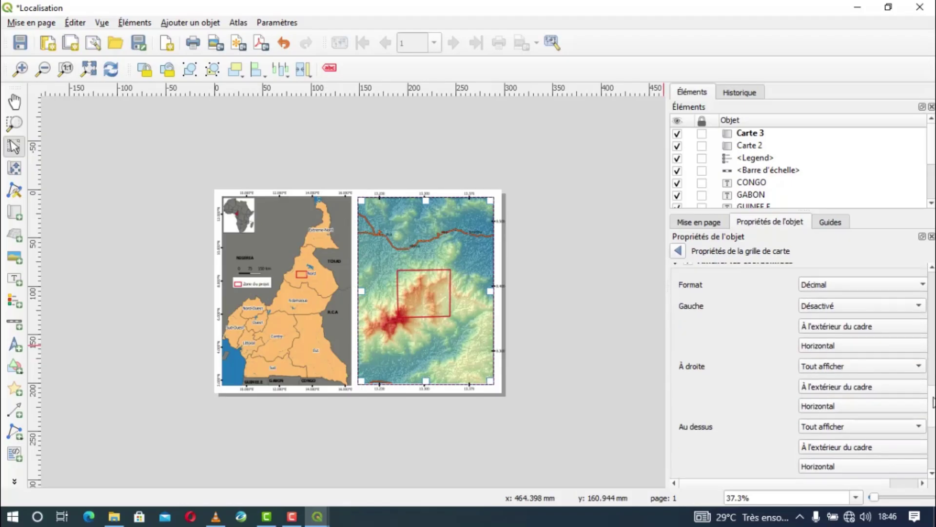
click(836, 407)
click(830, 422)
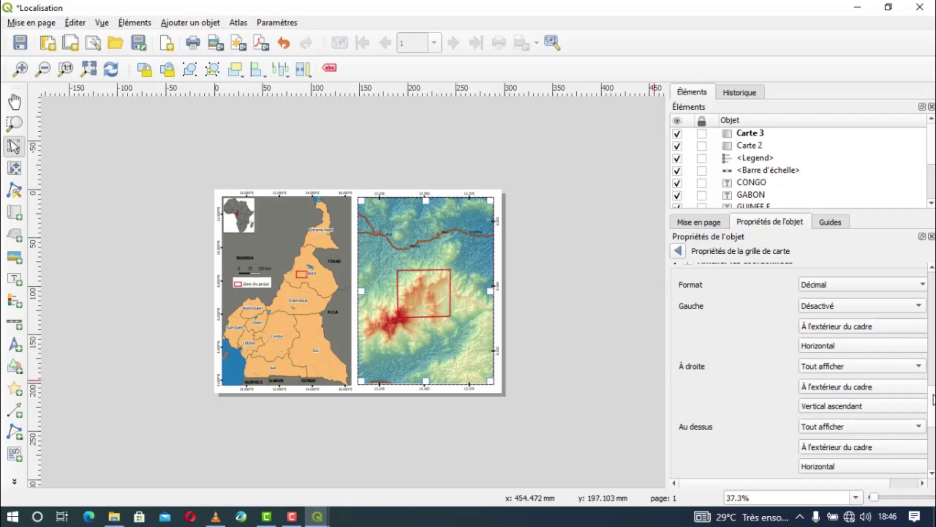
Set the coordinate precision of the relief map's grid to 2 decimals
scroll(839, 414, down, 5)
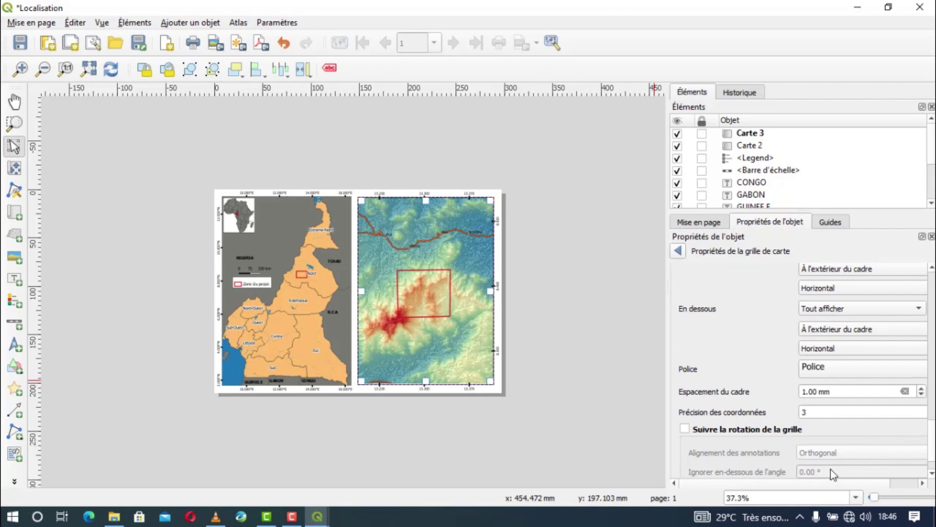
scroll(823, 479, right, 2)
click(913, 416)
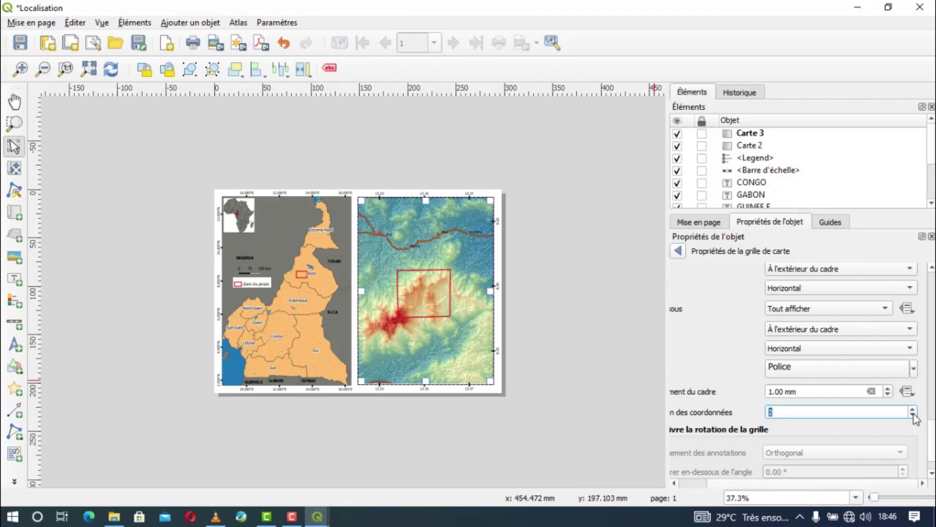
click(794, 479)
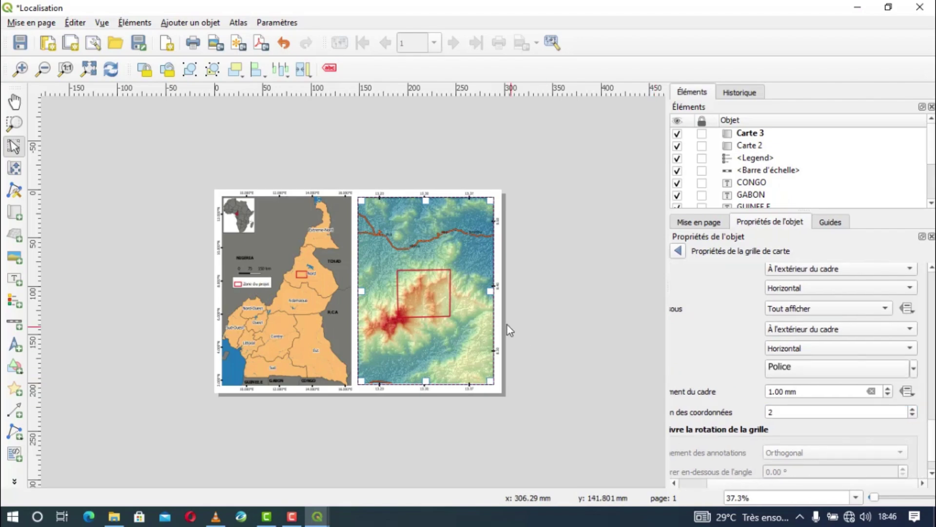
Change the coordinate format of the relief map's grid to Décimal avec suffixe and deselect the map
scroll(502, 320, up, 1)
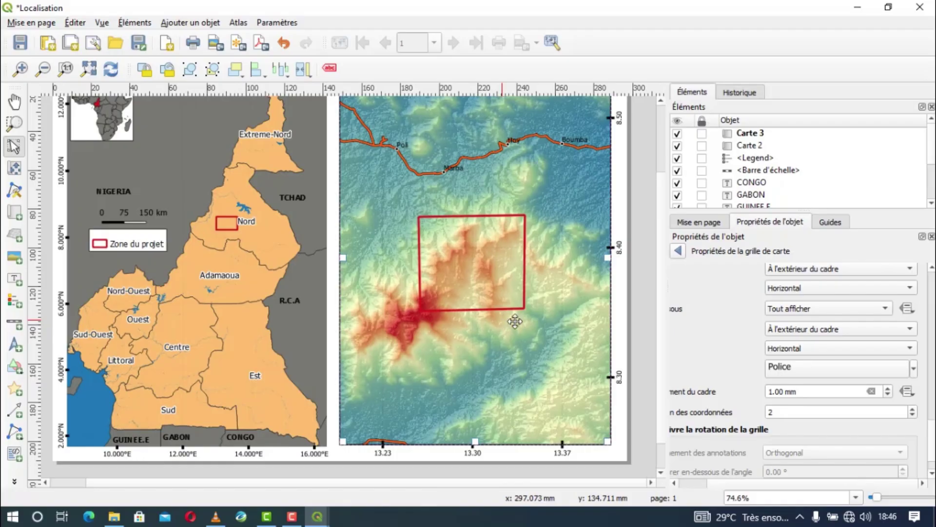
scroll(839, 371, down, 5)
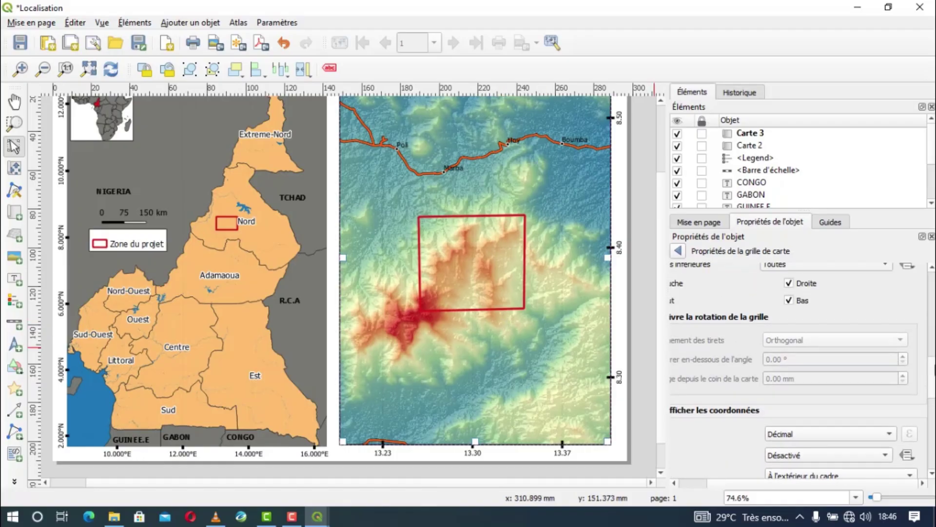
click(872, 401)
click(872, 417)
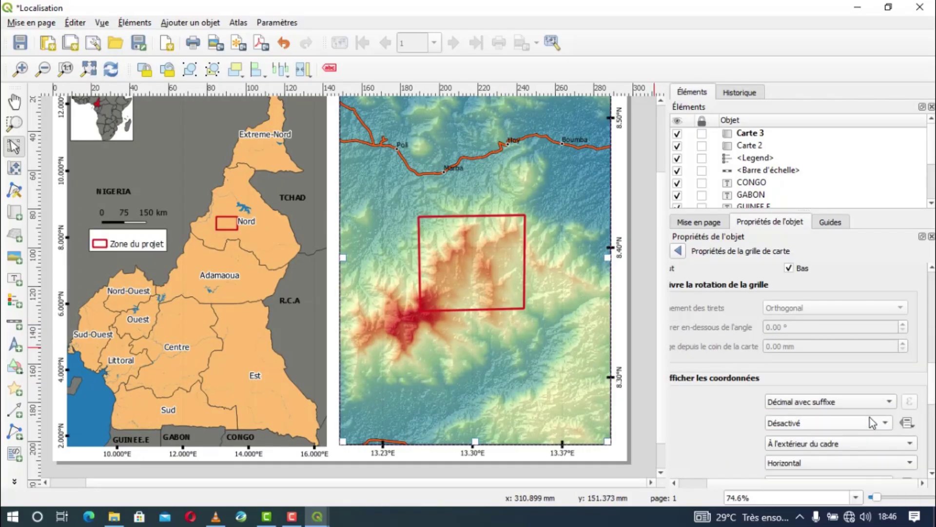
click(654, 341)
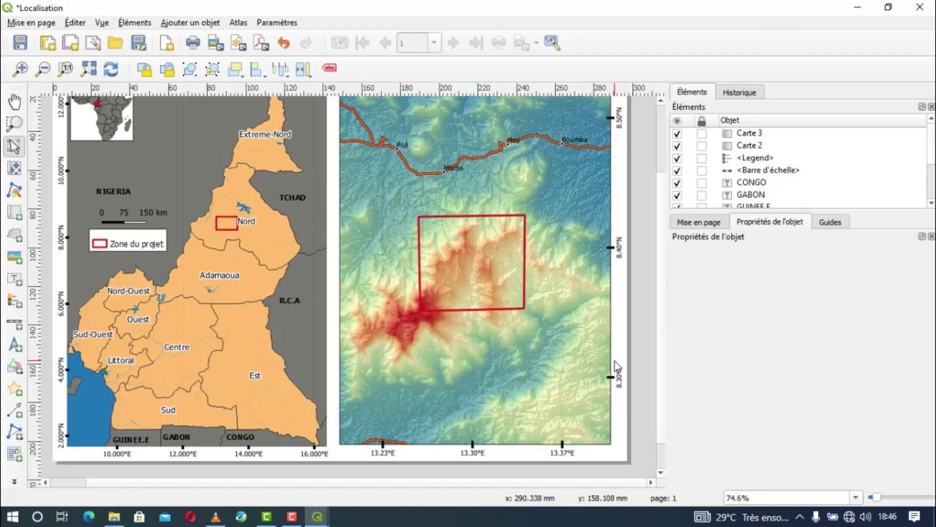
scroll(617, 363, down, 1)
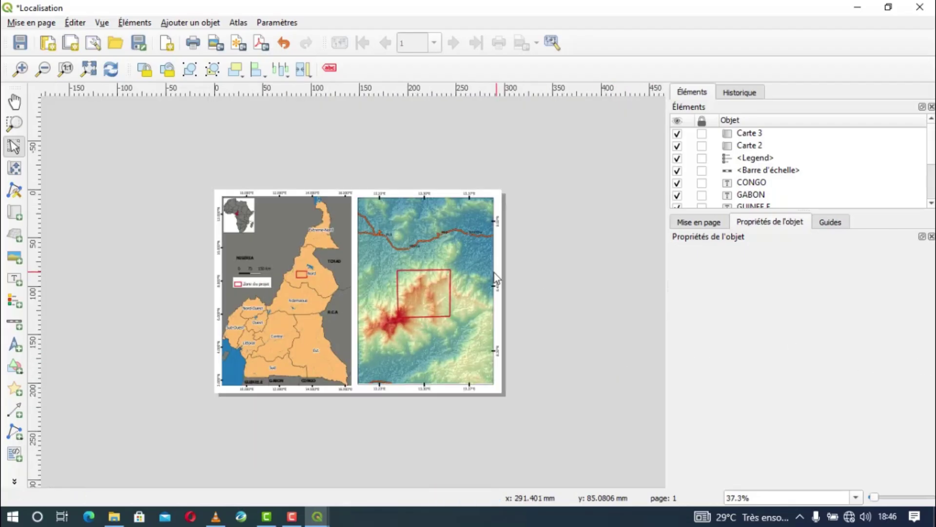
Select the relief map again and reopen the settings of its existing grid
click(458, 285)
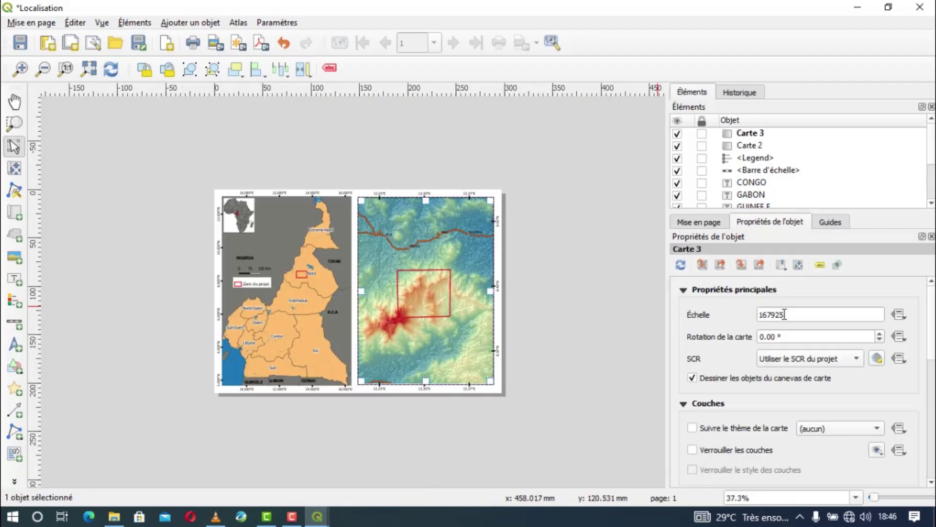
scroll(350, 197, up, 1)
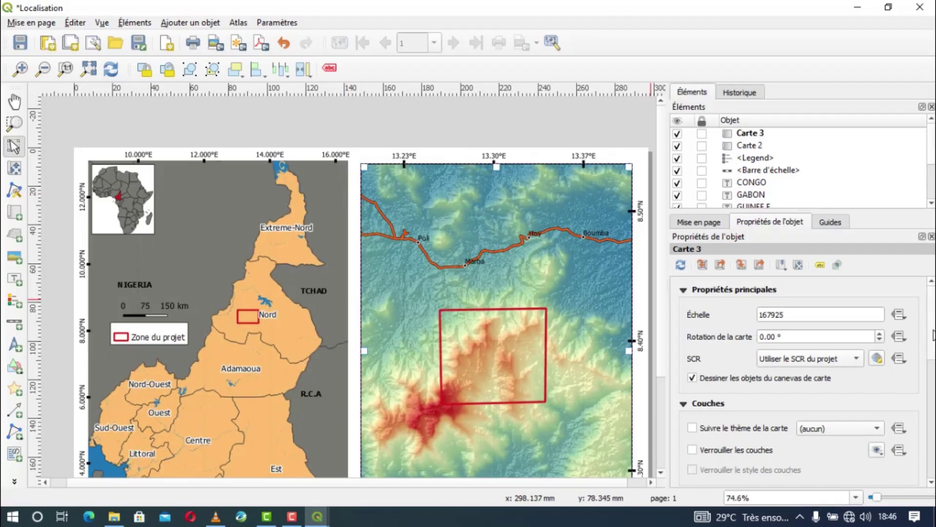
drag(933, 327, 934, 429)
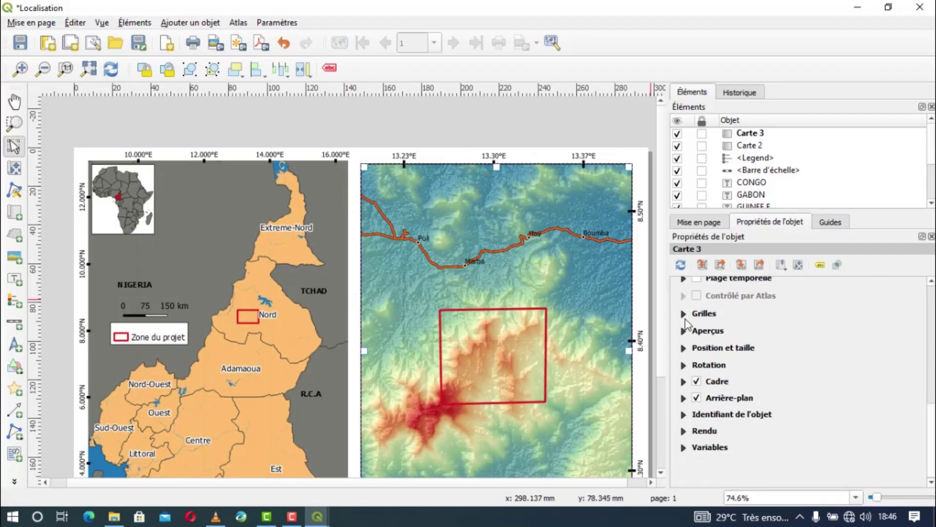
click(683, 315)
click(712, 356)
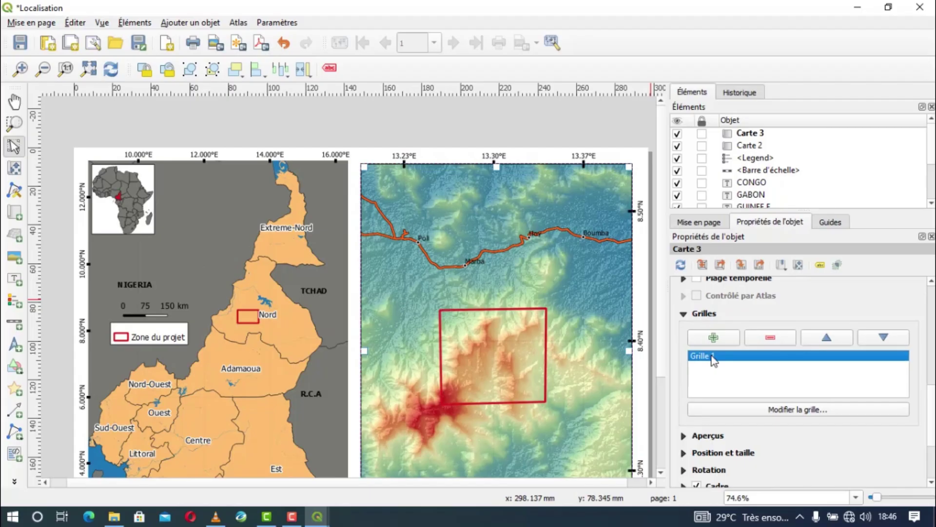
click(737, 412)
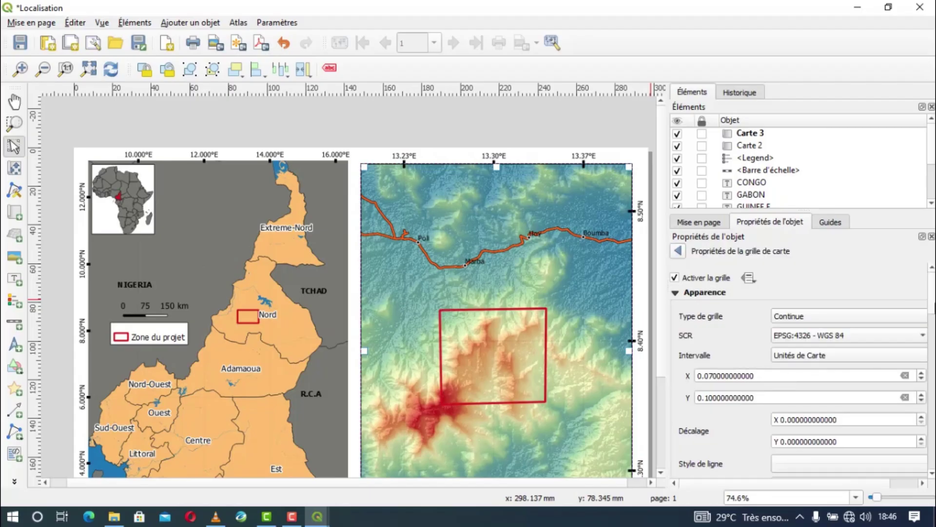
Set the font size of the relief map's grid coordinates to 11 points and deselect the map
scroll(799, 370, down, 10)
scroll(800, 371, up, 5)
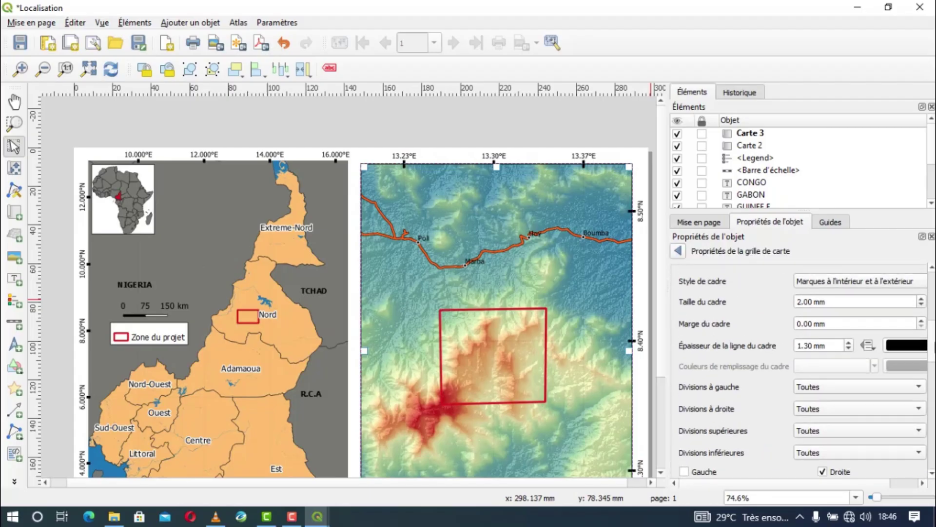
scroll(832, 449, down, 12)
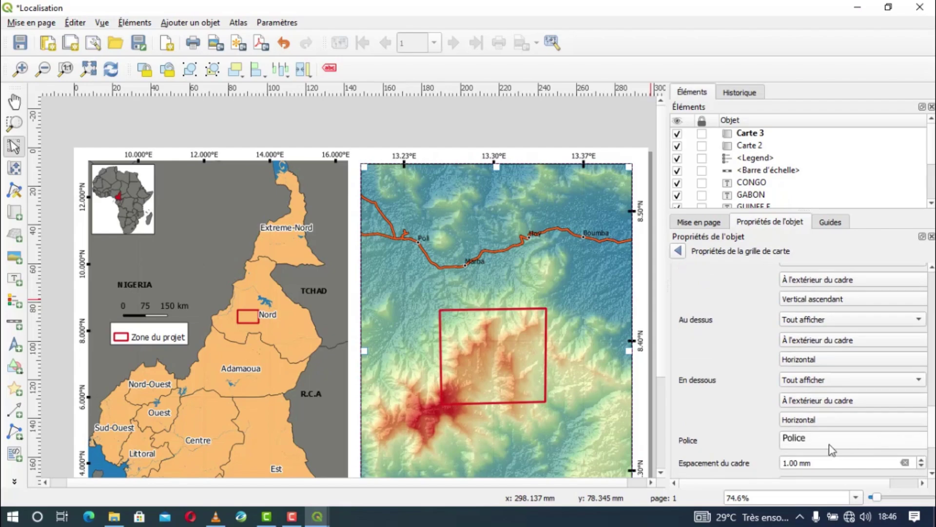
click(788, 438)
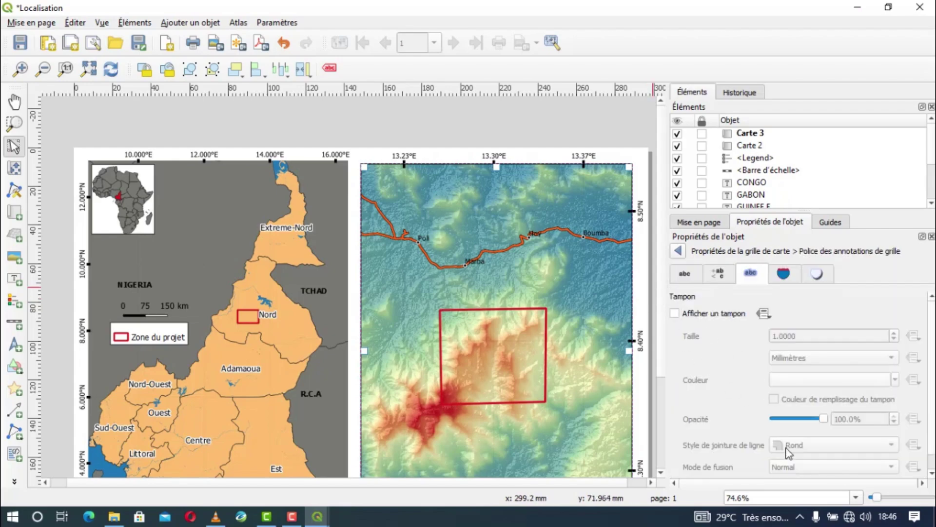
click(678, 252)
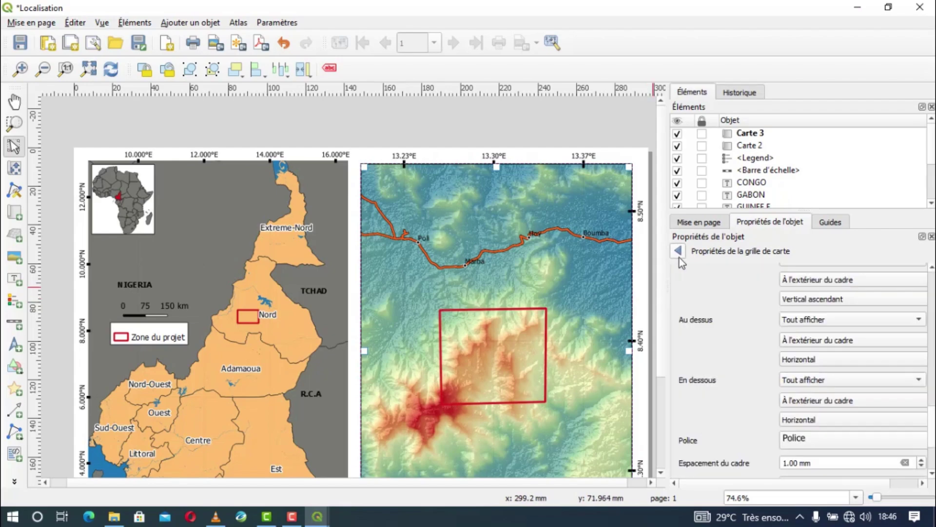
click(812, 441)
click(685, 274)
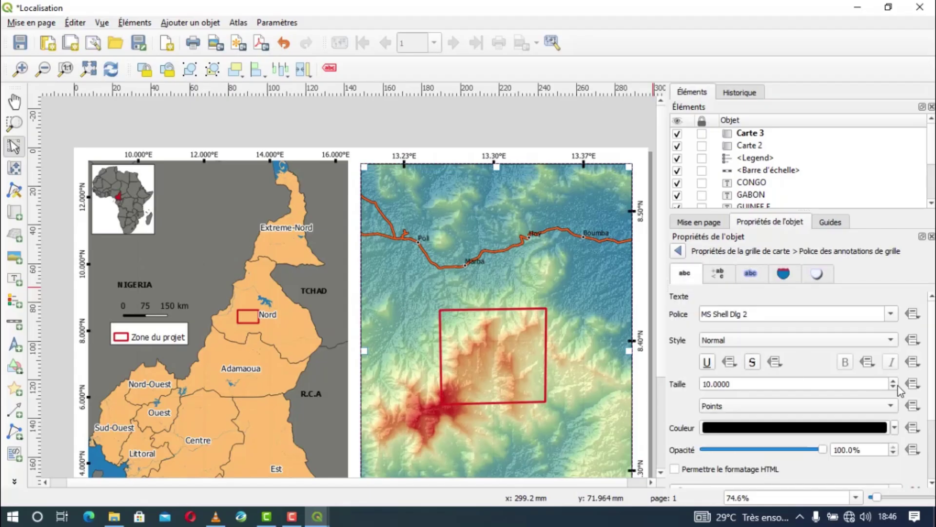
click(895, 381)
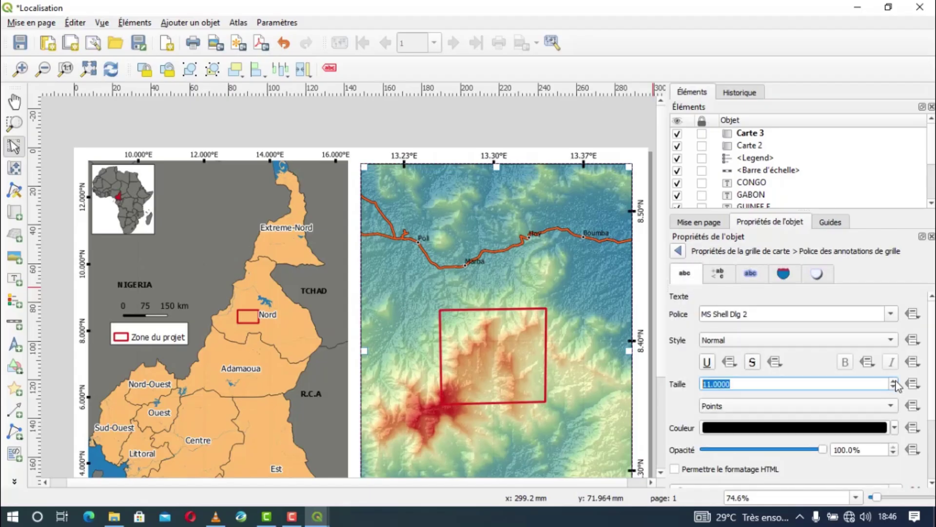
click(614, 136)
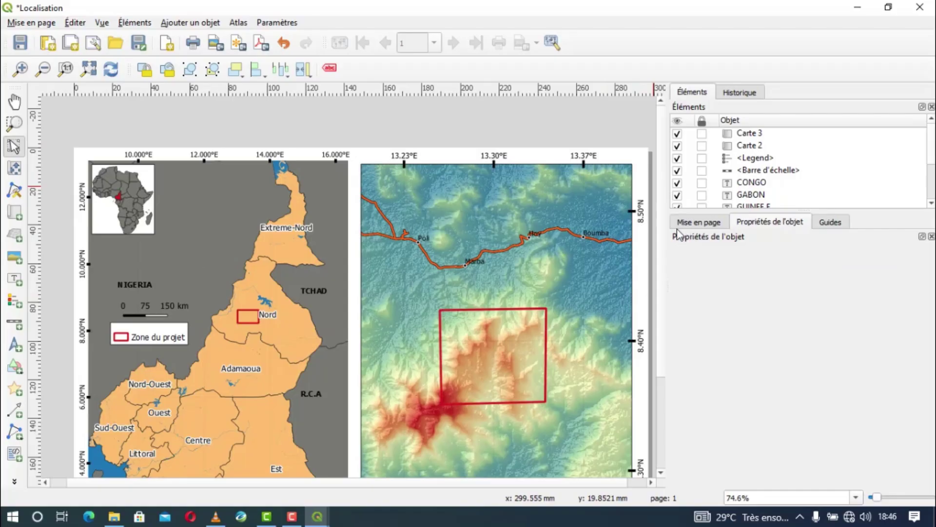
Add a legend over the lower-right part of the relief map and disable its automatic update (Mise à jour auto)
scroll(576, 314, down, 1)
scroll(410, 343, up, 1)
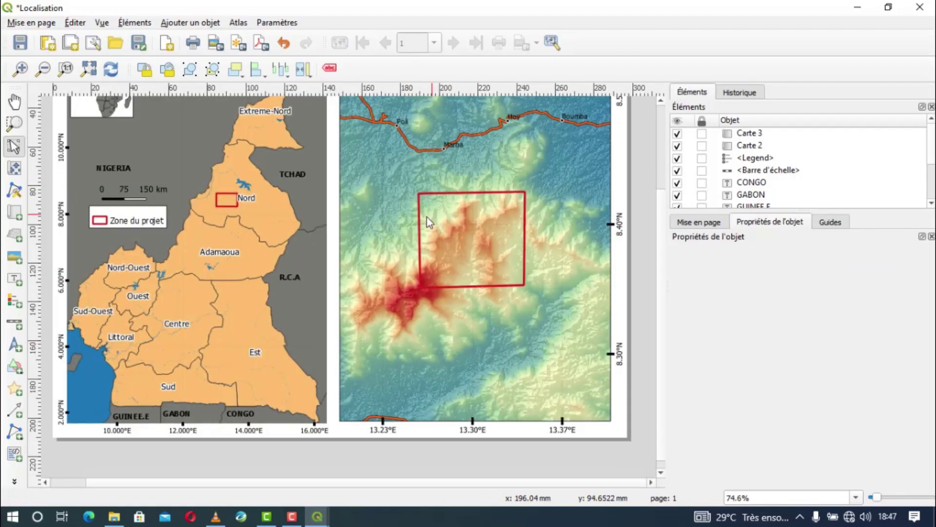
click(13, 298)
drag(551, 328, 563, 363)
scroll(800, 365, down, 5)
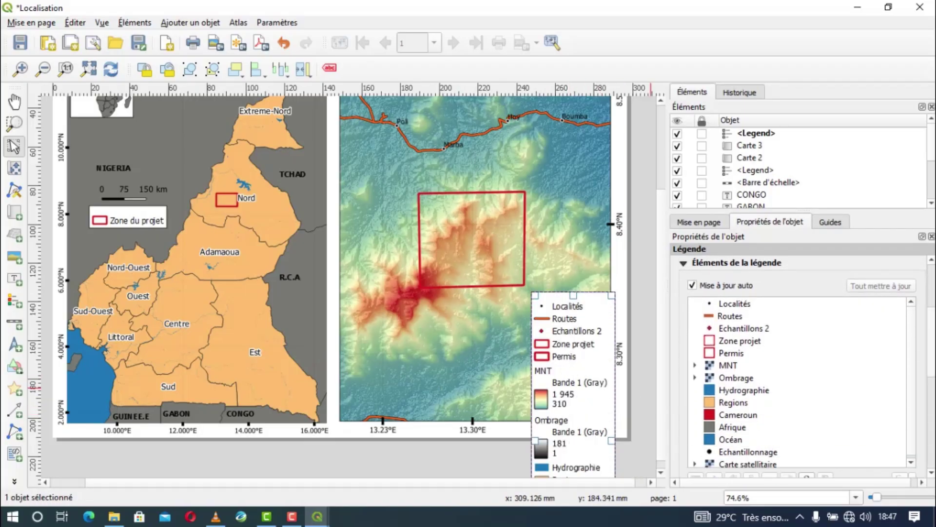
click(693, 285)
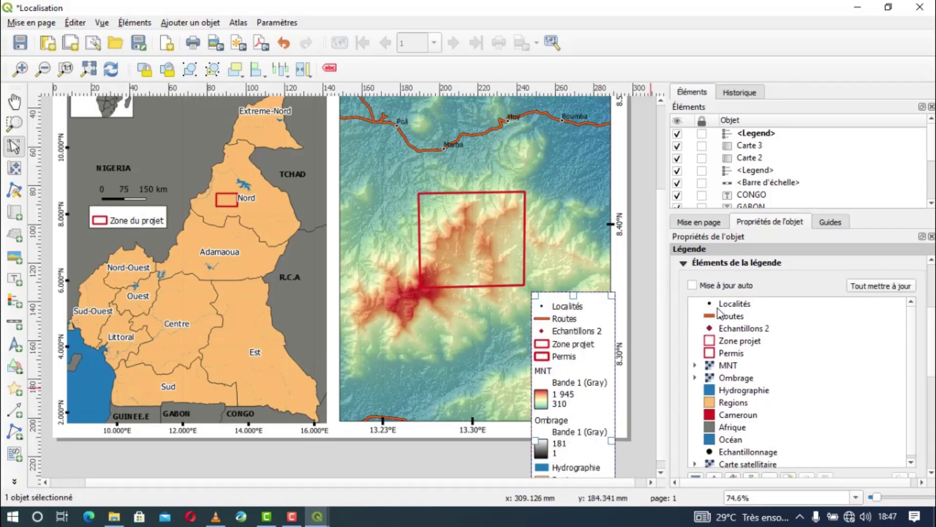
Remove the Echantillons 2 and Zone projet entries from the new legend
click(728, 331)
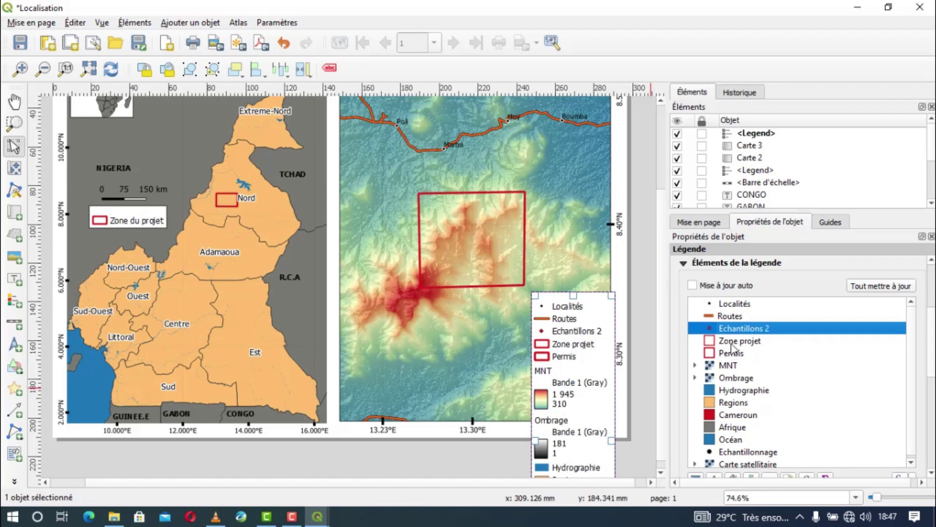
ctrl+click(733, 344)
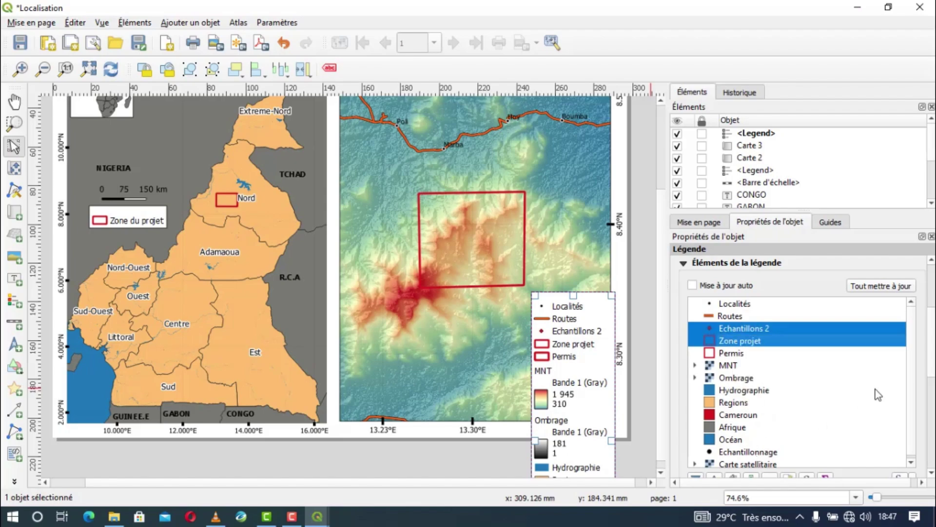
scroll(800, 366, down, 1)
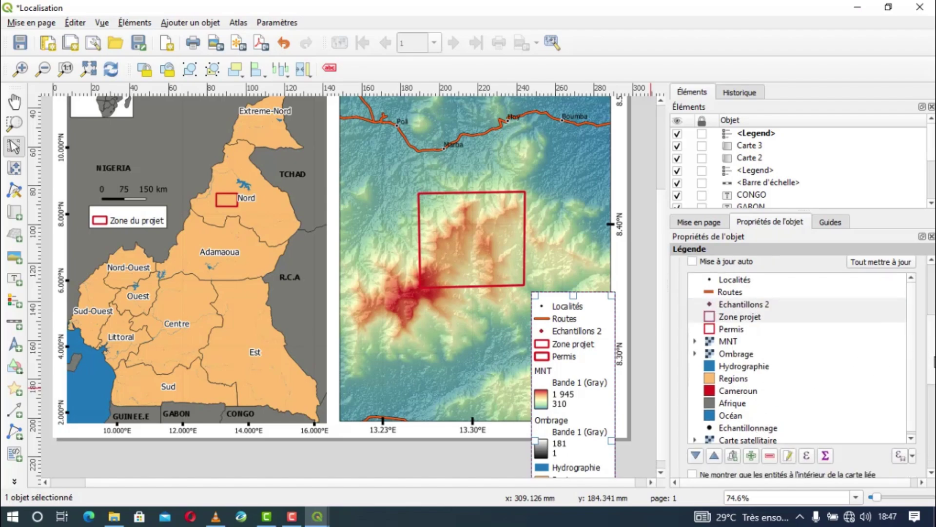
click(769, 455)
Remove all legend entries from Ombrage through Carte satellitaire, keeping Localités, Routes, Permis and MNT
click(725, 320)
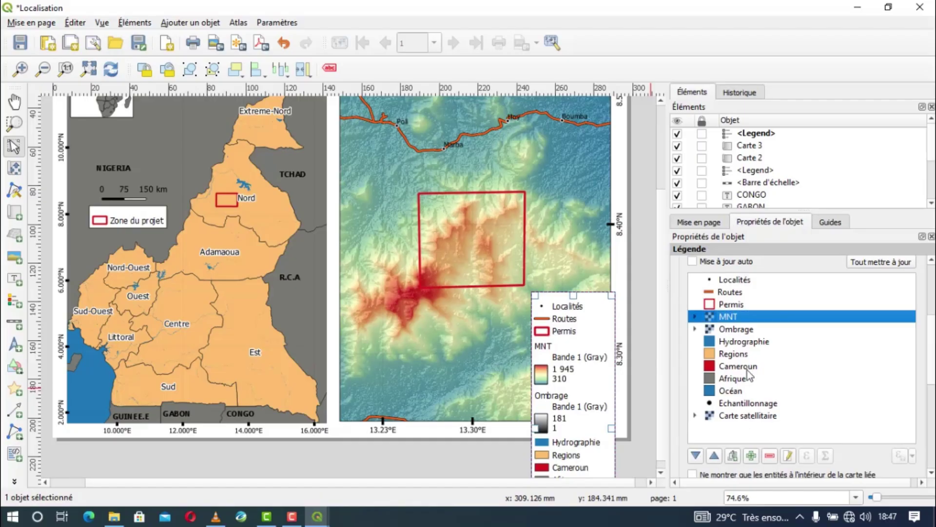
click(728, 331)
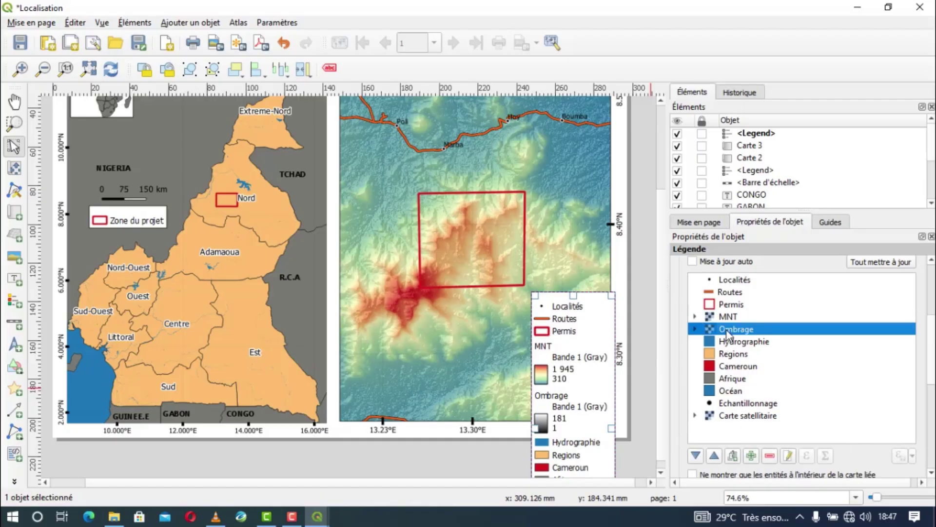
shift+click(728, 415)
click(769, 456)
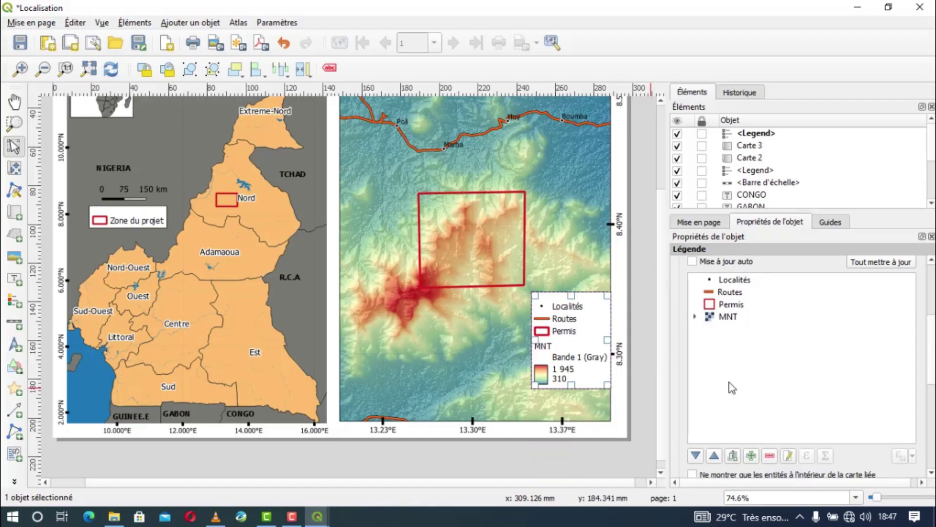
Move the reduced legend into the lower-right corner of the relief map, aligned with the map frame
drag(583, 348, 579, 376)
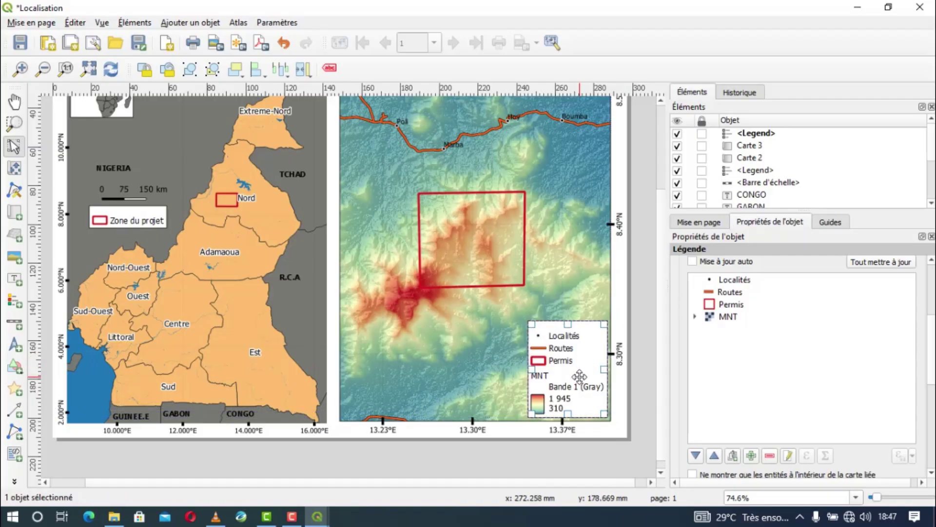
key(Down)
key(Right)
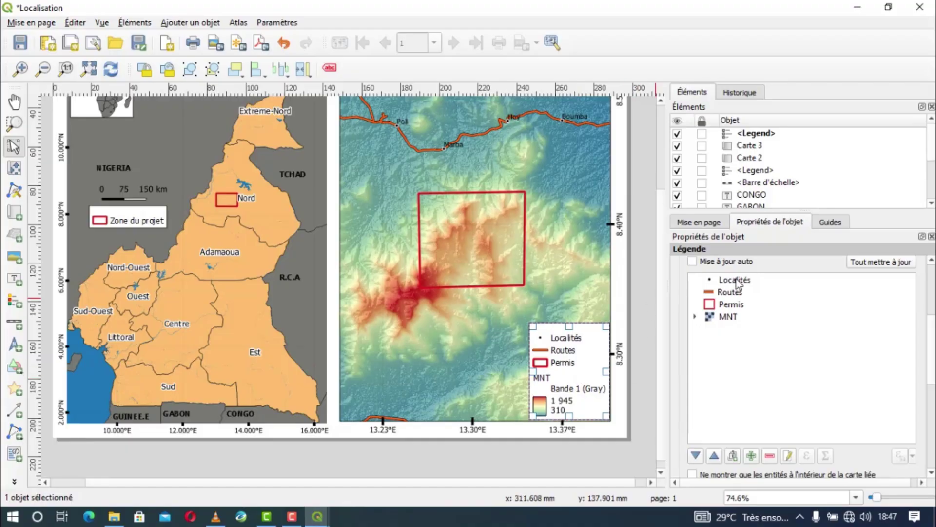
Rename the MNT entry in the relief map's legend to Altitudes(m)
click(730, 291)
click(733, 307)
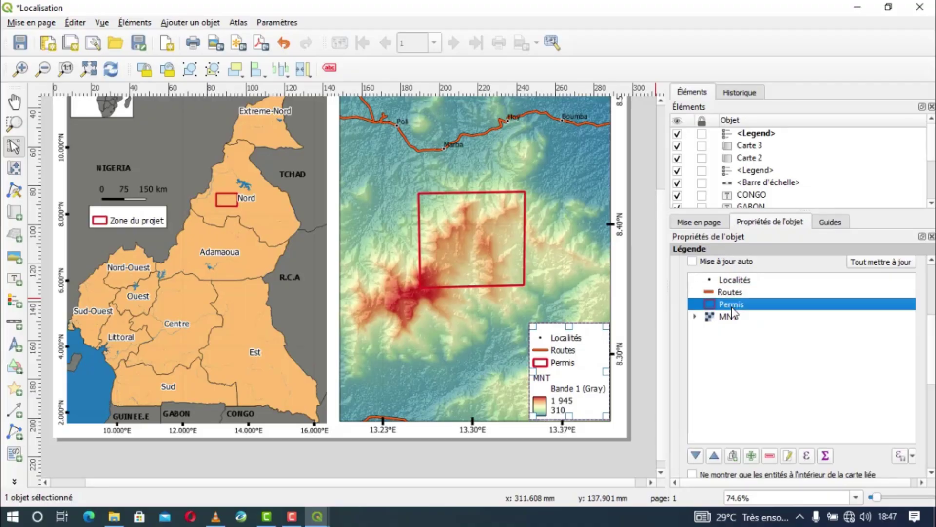
click(727, 318)
click(695, 316)
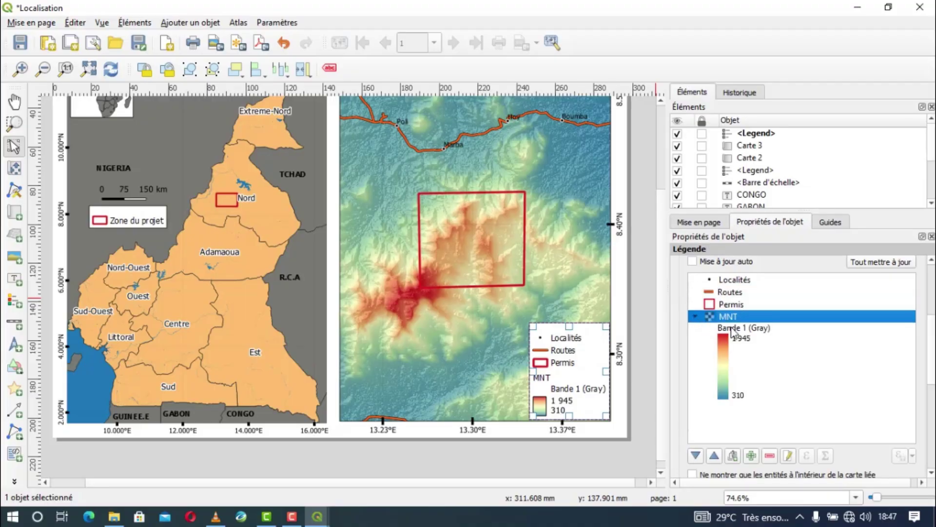
click(784, 457)
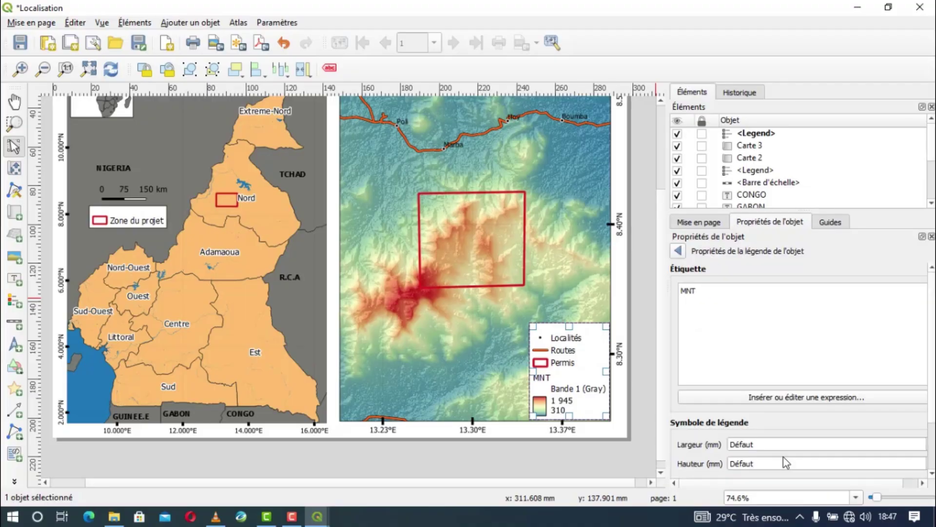
key(BackSpace)
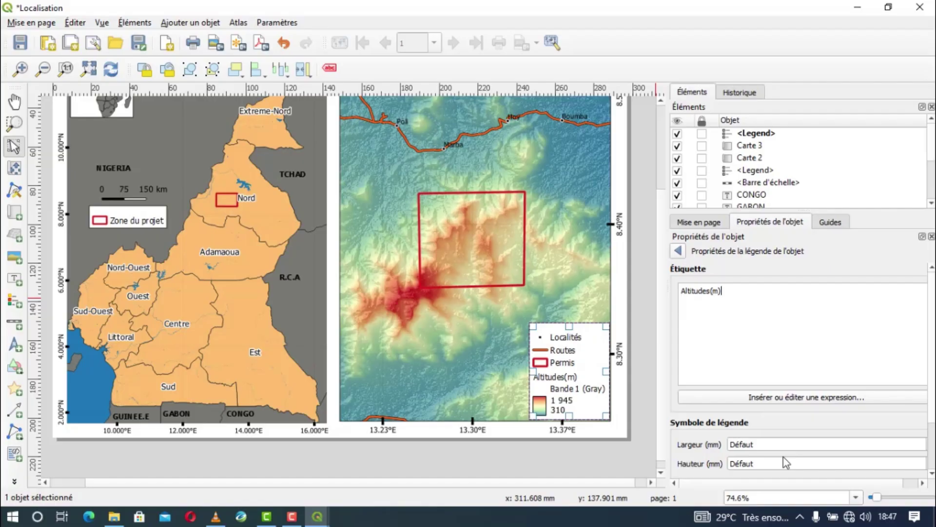
click(679, 250)
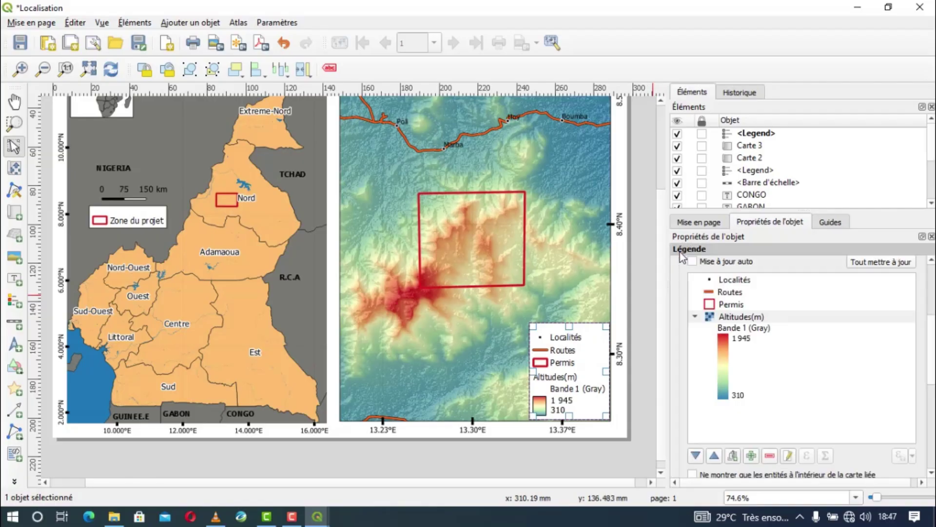
Remove the Bande 1 (Gray) line from the legend and move the legend back into the relief map's lower-right corner
click(743, 332)
click(770, 455)
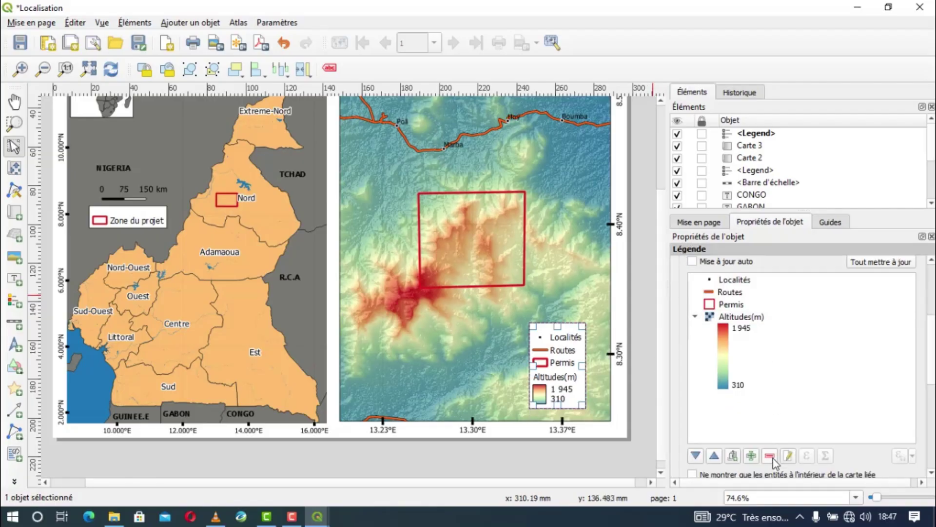
drag(559, 382, 579, 392)
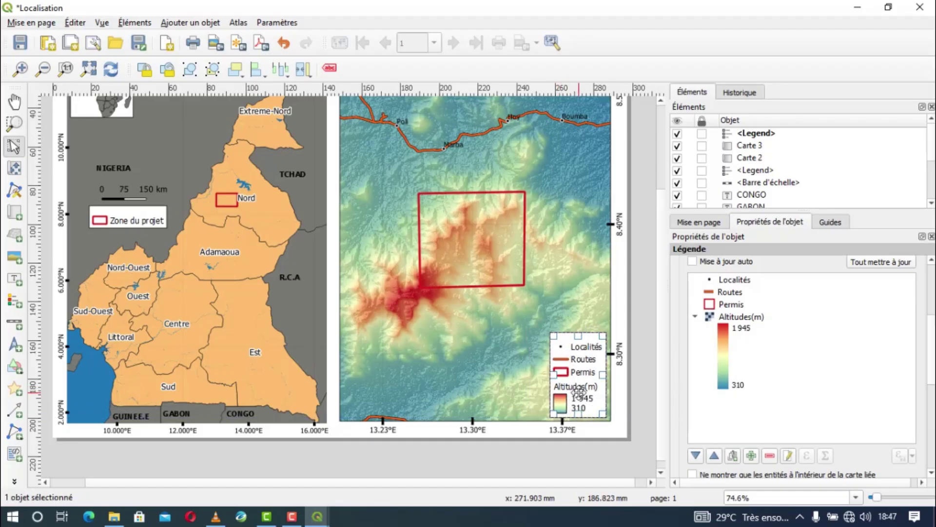
Set the legend's title to Légende and shift the legend up so it fits inside the relief map's lower-right corner
drag(933, 386, 932, 312)
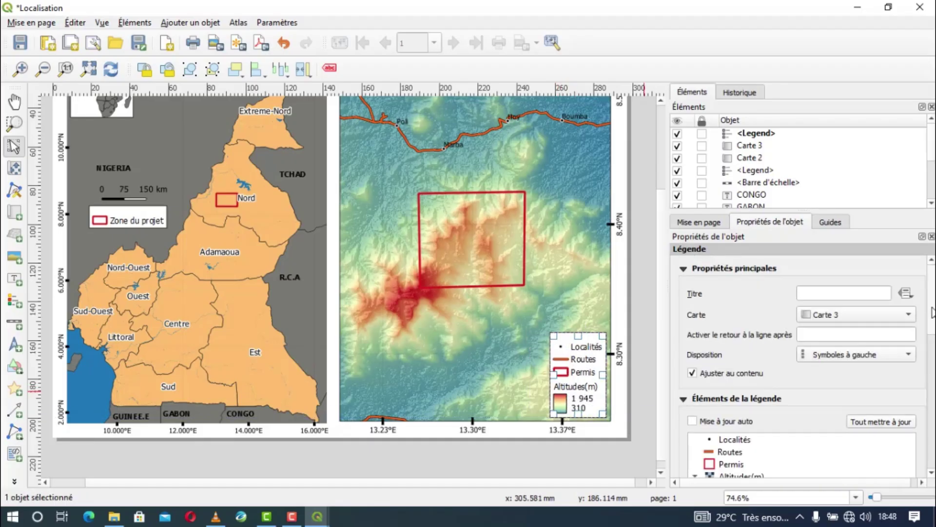
click(842, 292)
text(Lég)
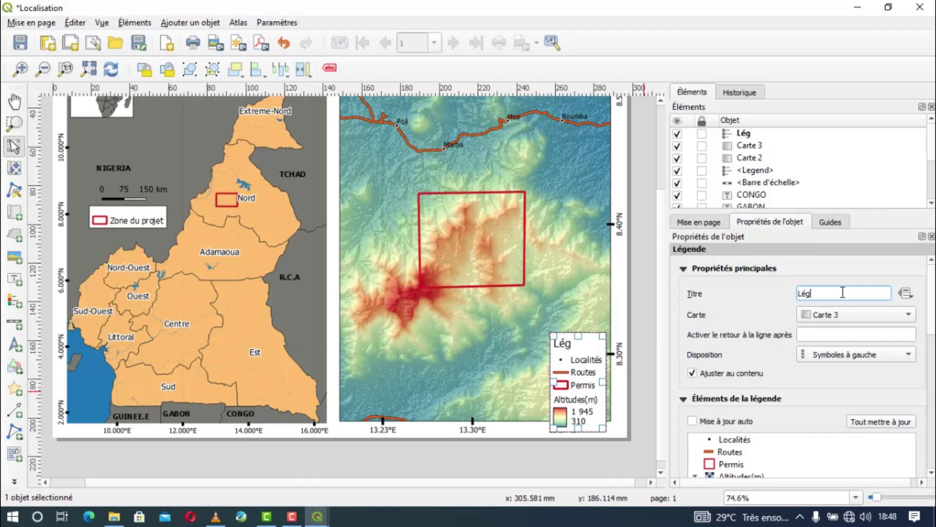
text(ende)
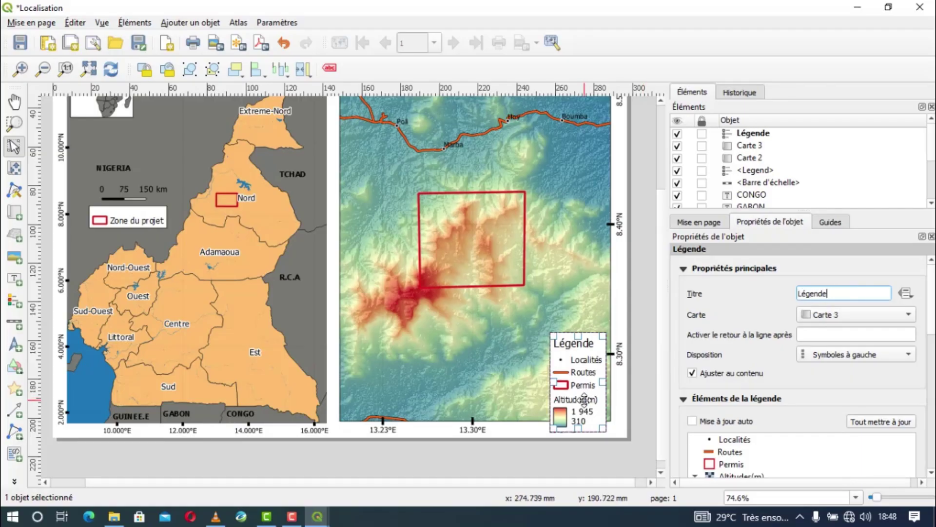
scroll(585, 395, up, 1)
drag(586, 390, 587, 373)
scroll(583, 425, down, 1)
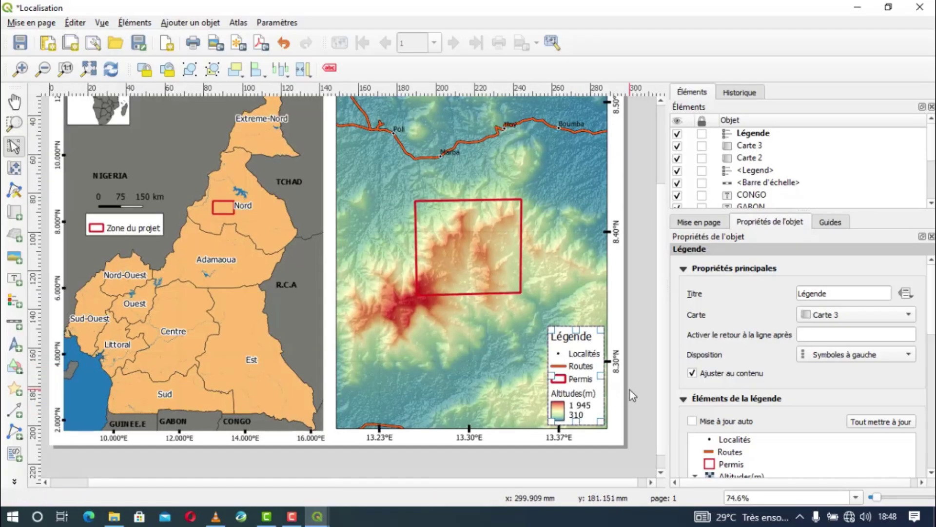
Enable a frame (Cadre) around the relief map's legend
scroll(612, 360, down, 1)
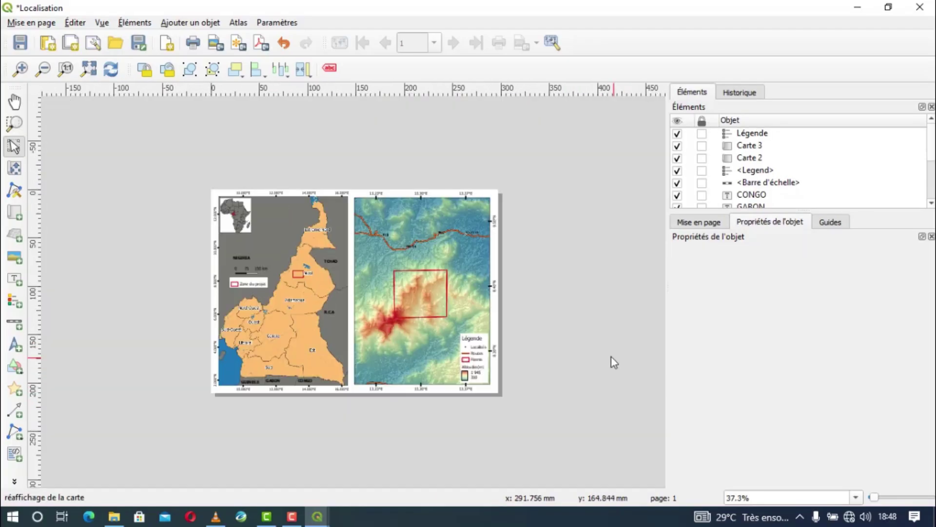
click(481, 360)
drag(932, 327, 933, 412)
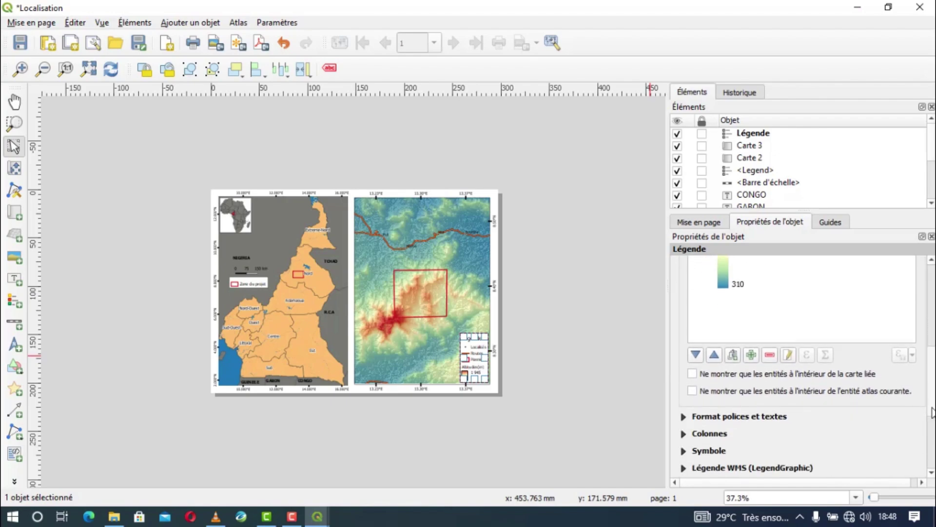
scroll(725, 420, down, 3)
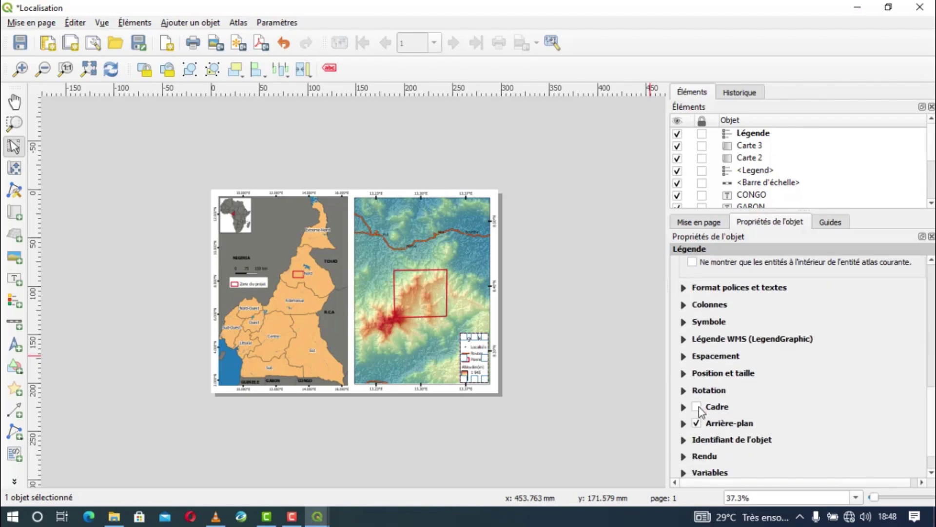
click(696, 407)
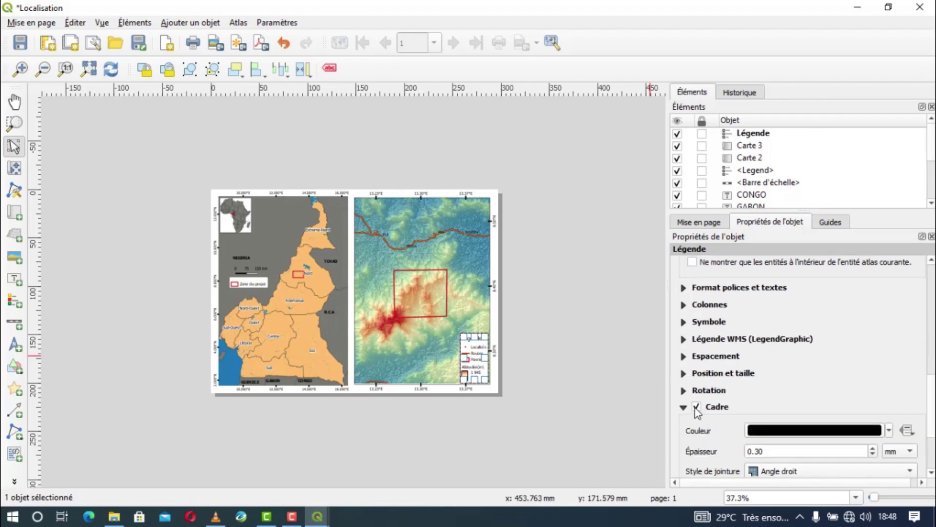
click(531, 424)
scroll(469, 334, up, 1)
scroll(485, 306, down, 1)
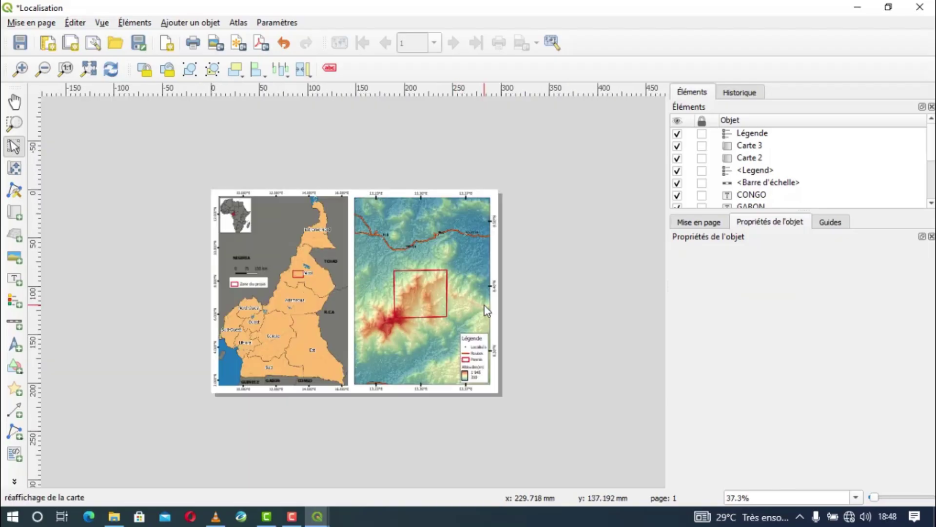
Add a small north arrow in the upper-right corner of the Cameroon map
scroll(427, 194, up, 1)
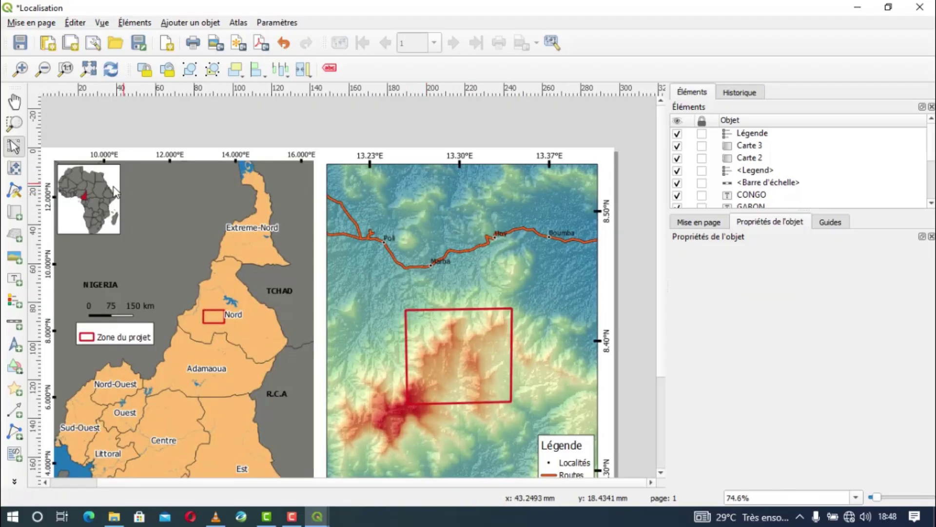
click(14, 345)
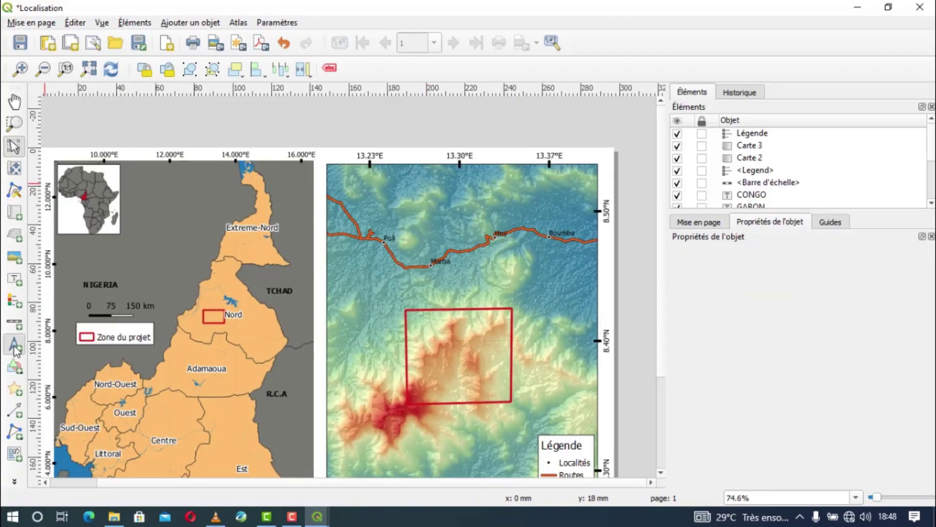
drag(292, 165, 311, 191)
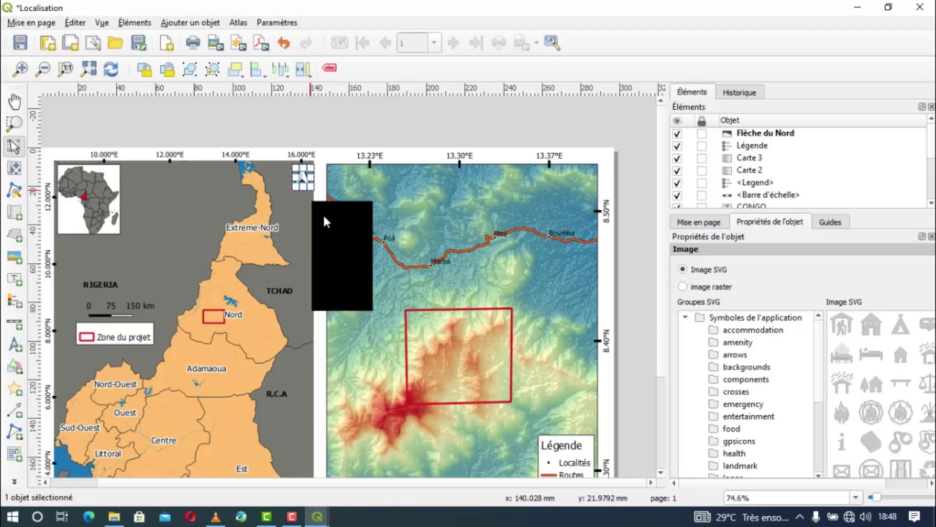
click(307, 192)
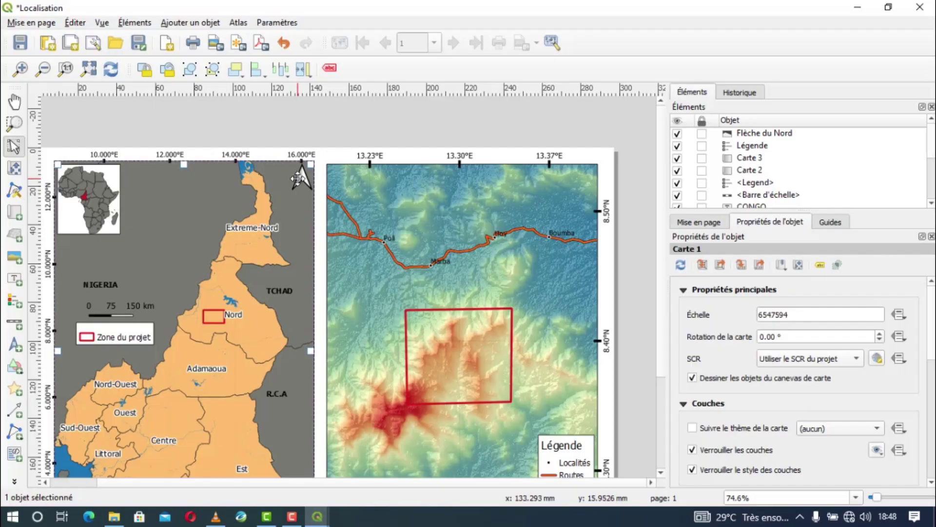
scroll(298, 178, up, 1)
click(304, 176)
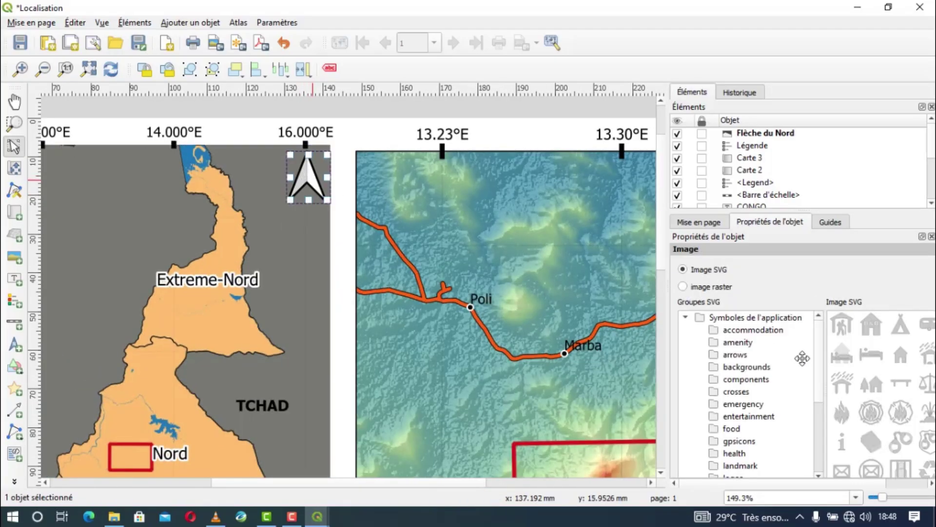
Change the north arrow's SVG image to the double-pointed arrow with a central N and move it closer to the Cameroon map's right edge
drag(823, 405, 773, 400)
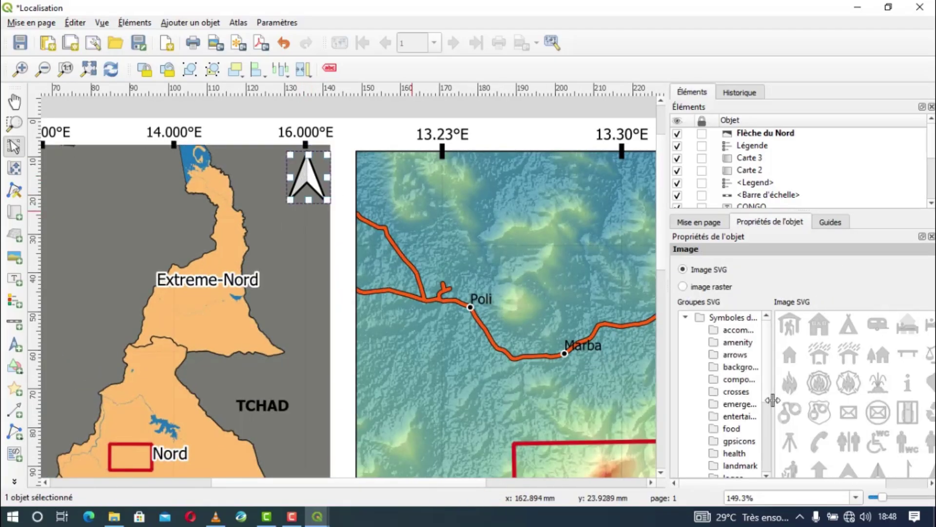
scroll(893, 418, down, 1)
click(878, 414)
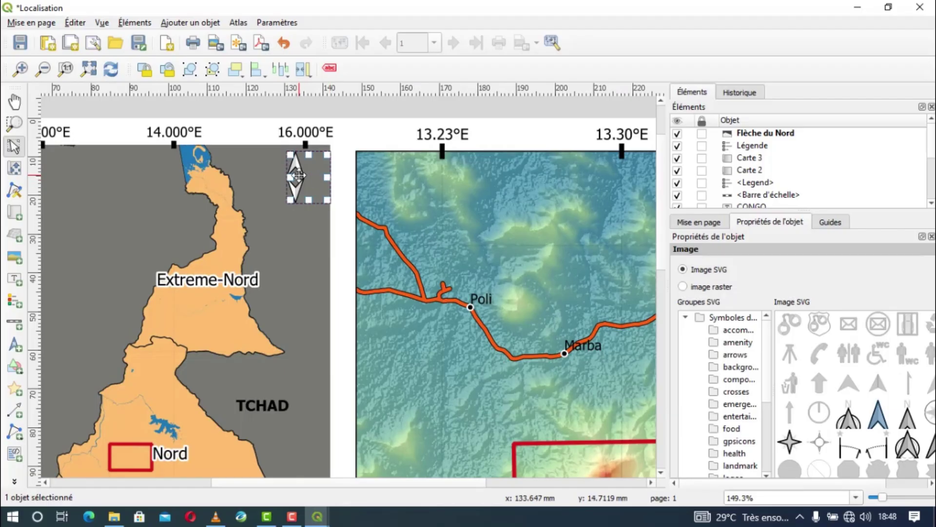
drag(299, 176, 315, 176)
click(344, 147)
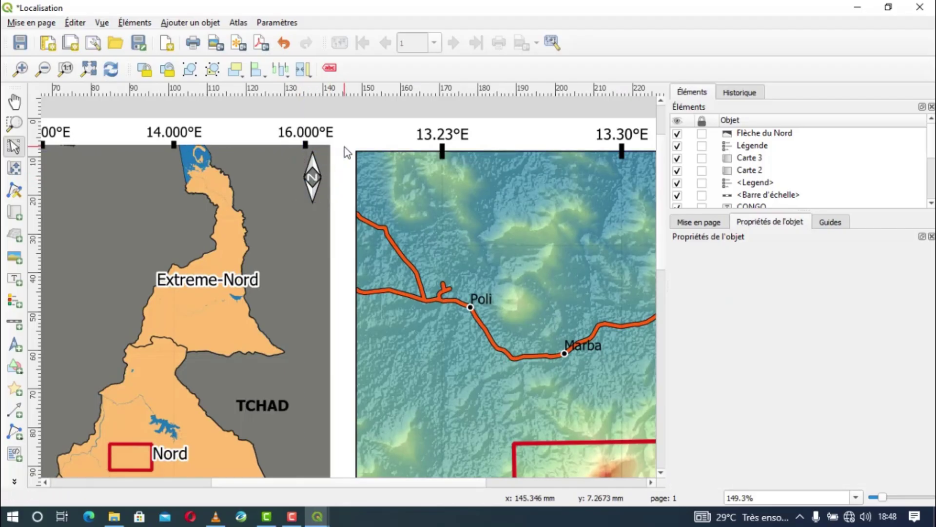
Save the layout and place a copy of the north arrow in the upper-right corner of the relief map
click(20, 41)
click(315, 170)
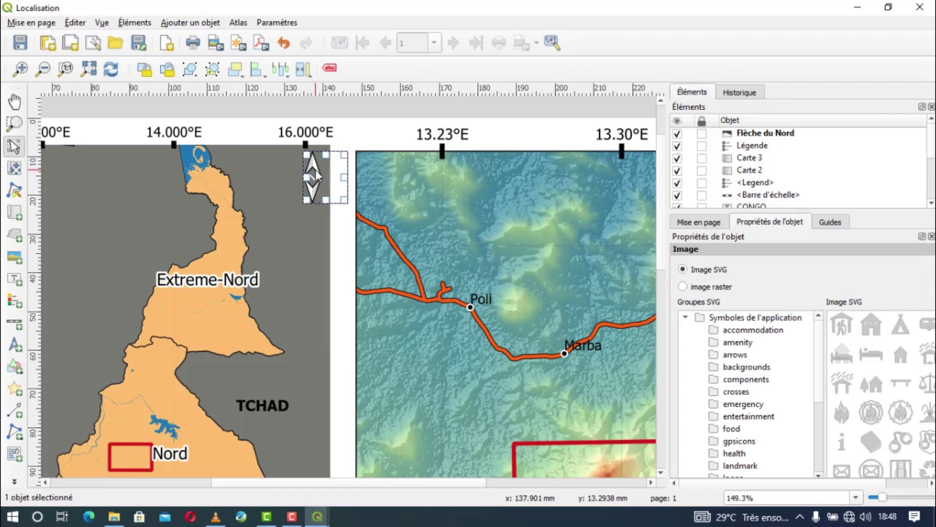
scroll(517, 481, right, 3)
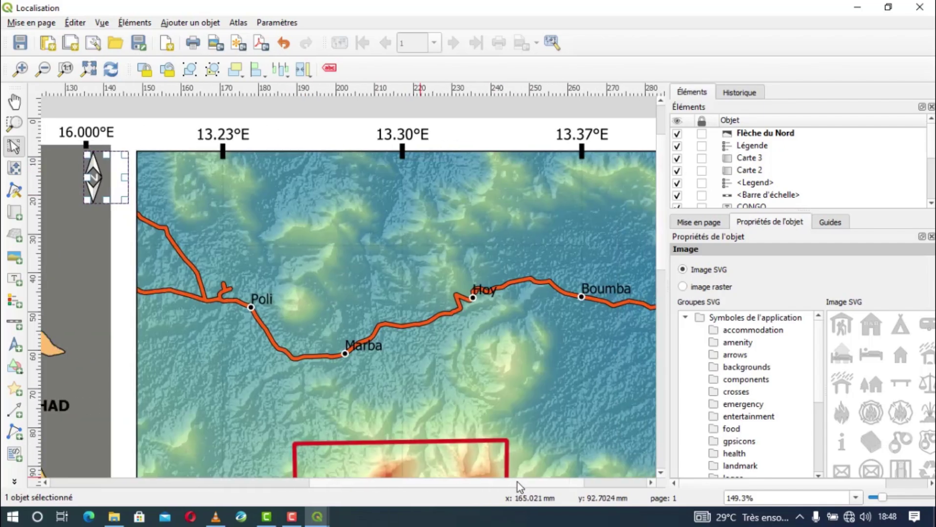
scroll(505, 484, right, 2)
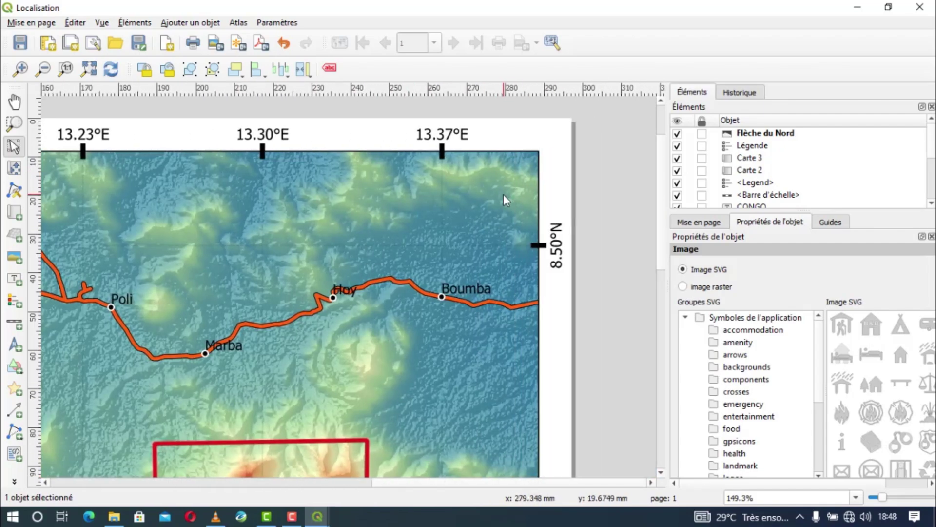
key(ctrl+v)
drag(514, 227, 520, 190)
click(578, 193)
scroll(461, 228, down, 2)
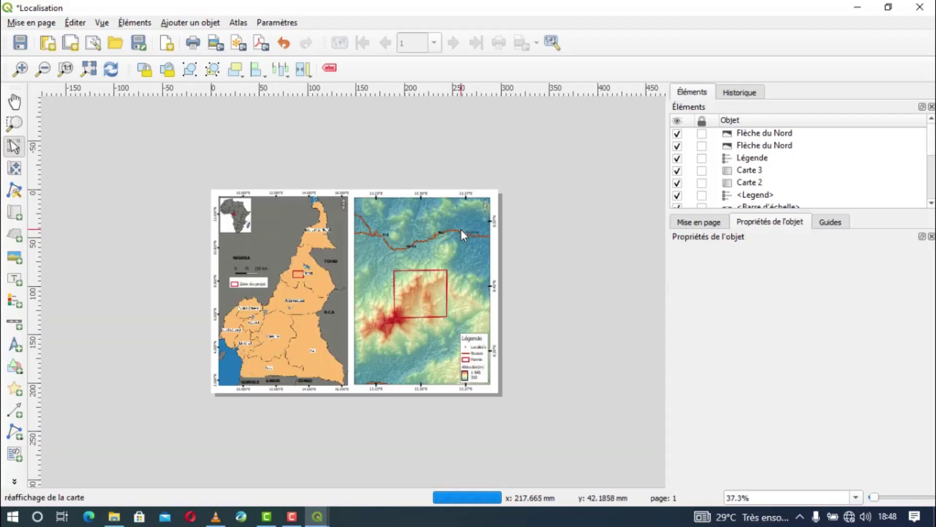
Add a scale bar for Carte 3 in the lower-left corner of the relief map
click(14, 324)
scroll(315, 384, up, 2)
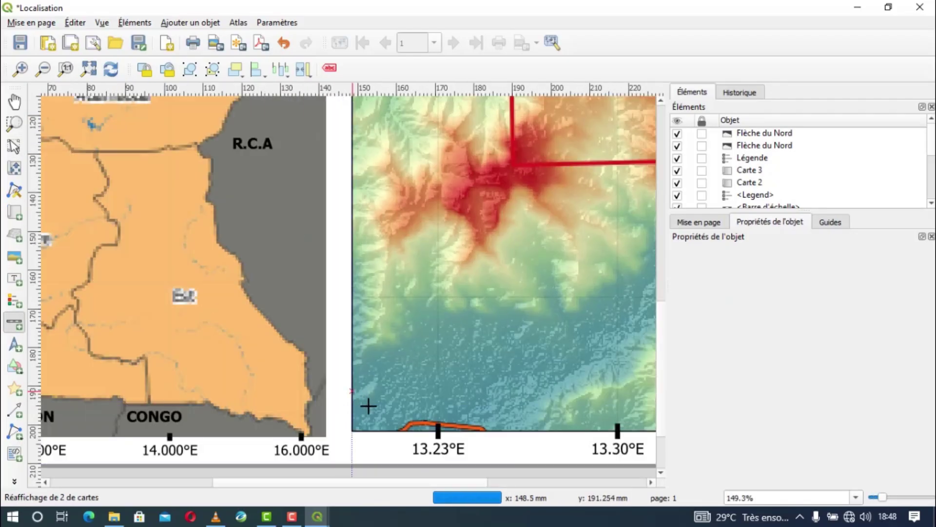
drag(355, 397, 391, 404)
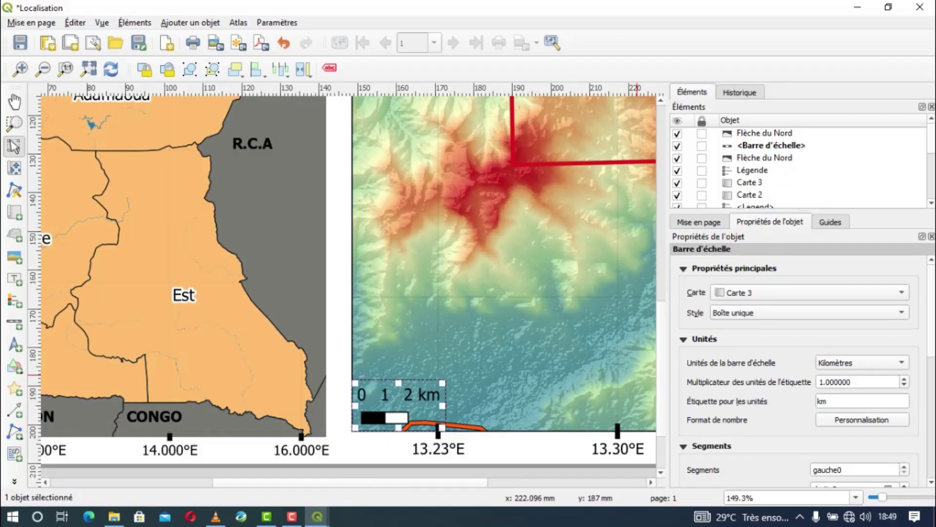
Give the relief map's scale bar 4 right segments and a height of 1.00 mm, and move it slightly down
scroll(908, 373, down, 3)
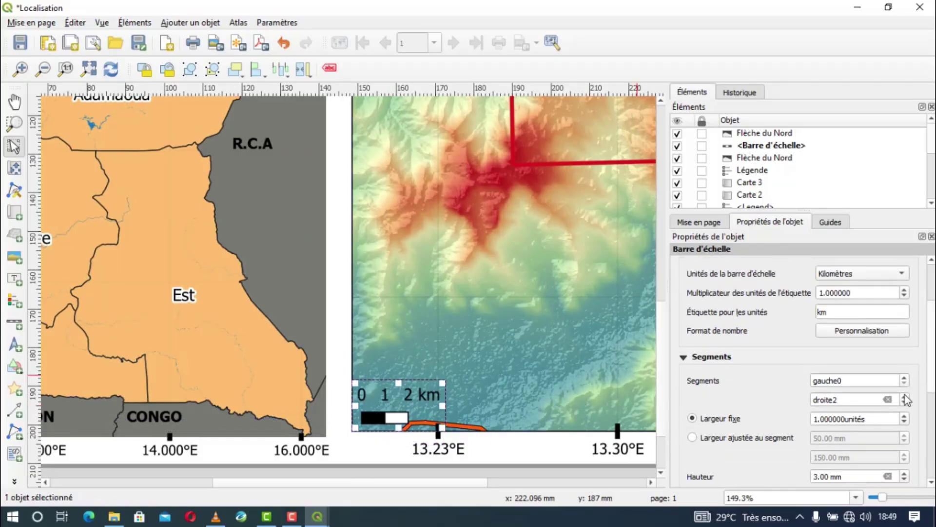
click(905, 396)
click(905, 396)
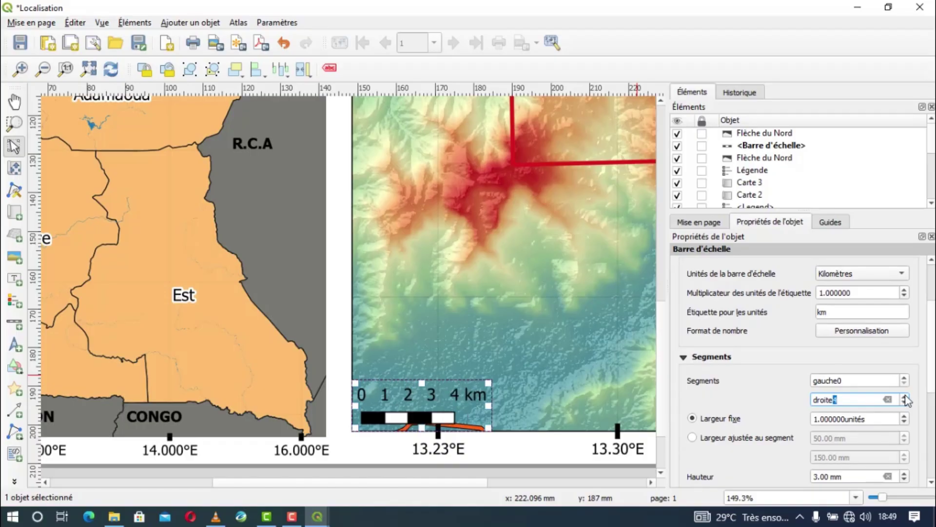
scroll(932, 393, down, 1)
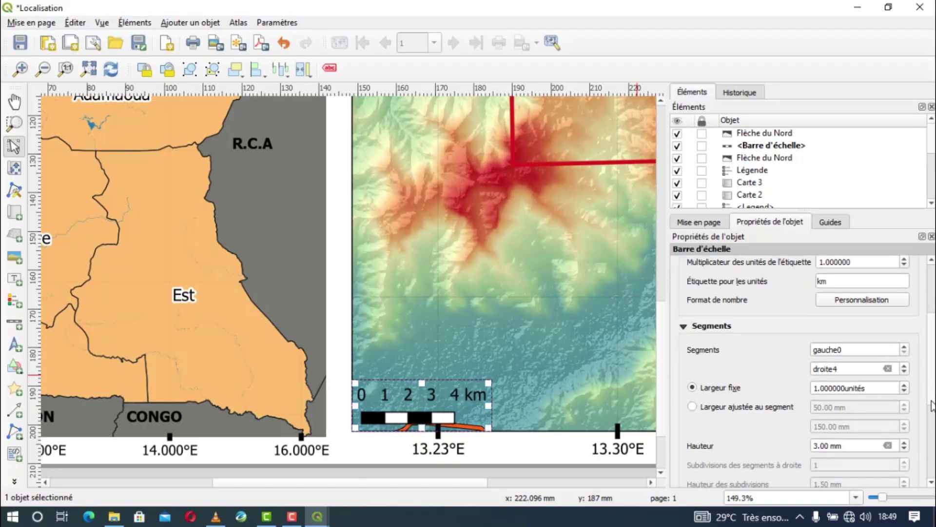
click(904, 447)
click(904, 447)
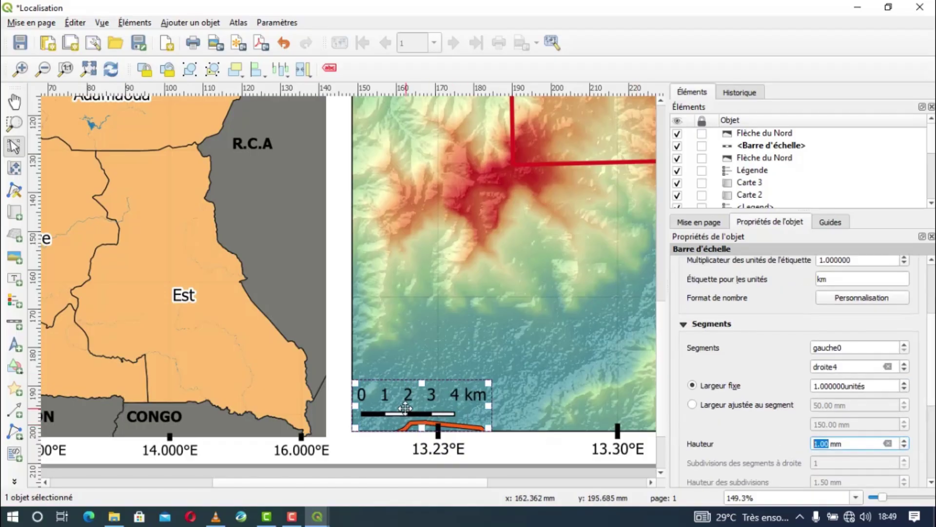
drag(405, 408, 405, 415)
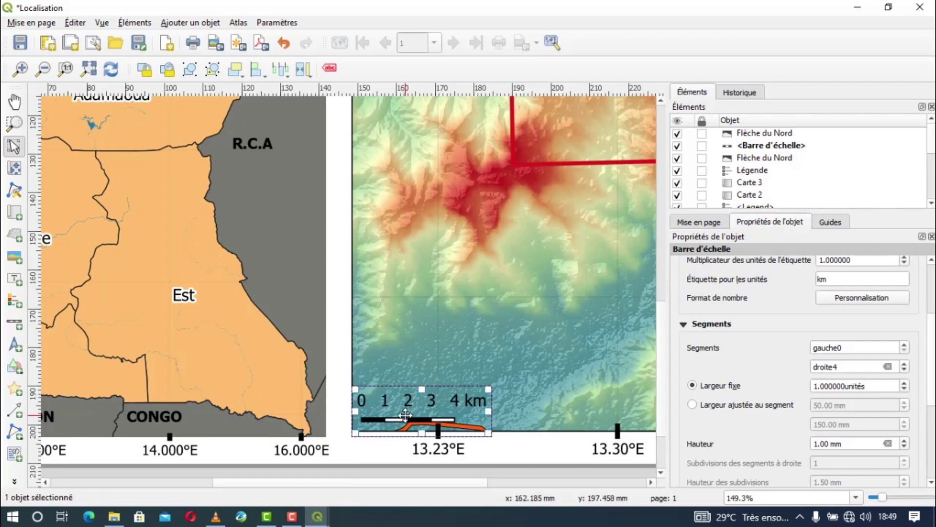
Add a text label reading "PERMIS POLI" in the upper-left corner of the relief map
scroll(405, 415, down, 1)
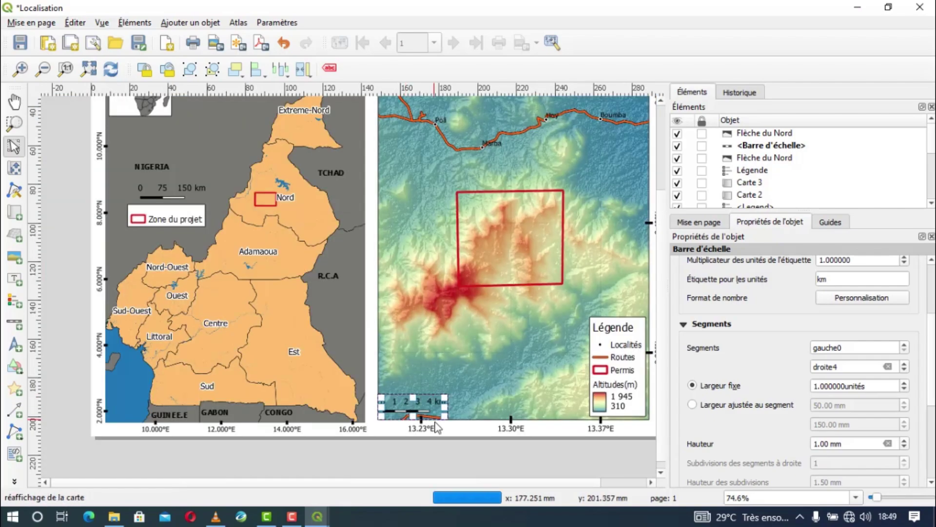
click(455, 437)
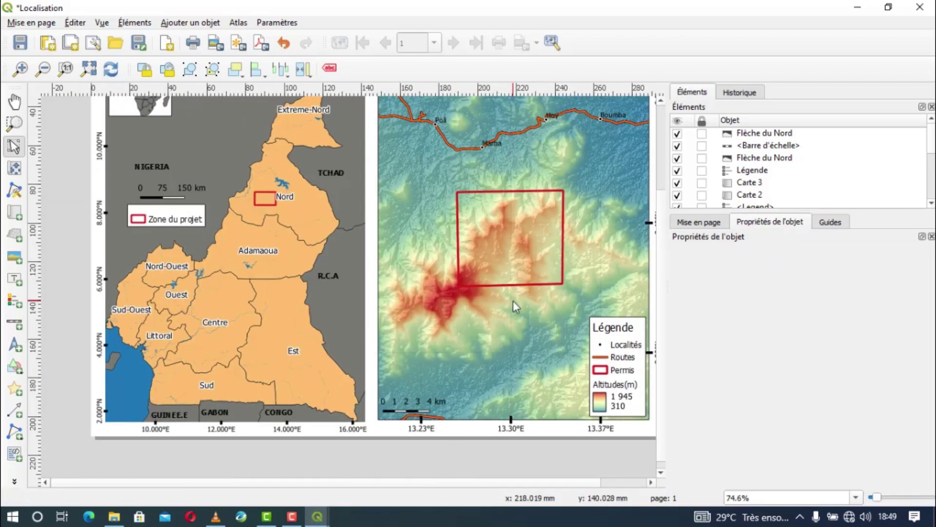
scroll(513, 300, down, 1)
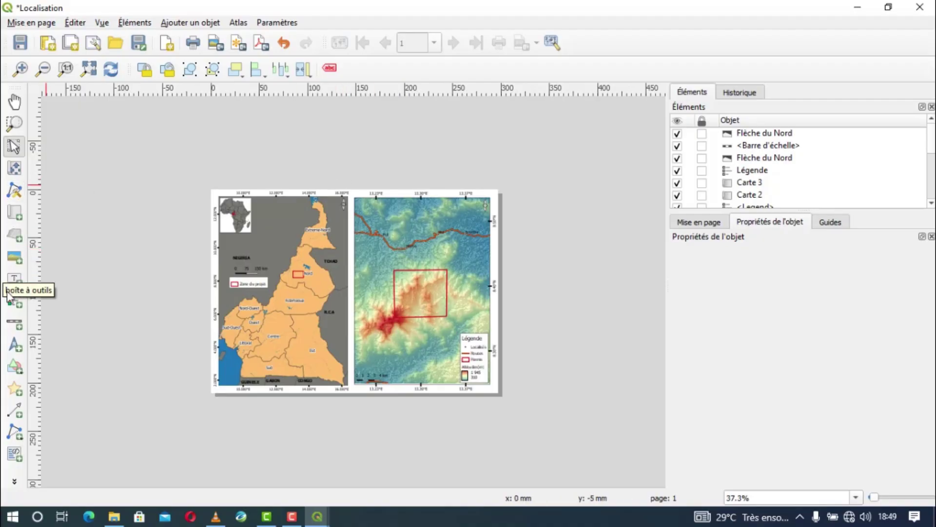
click(15, 280)
scroll(423, 184, up, 1)
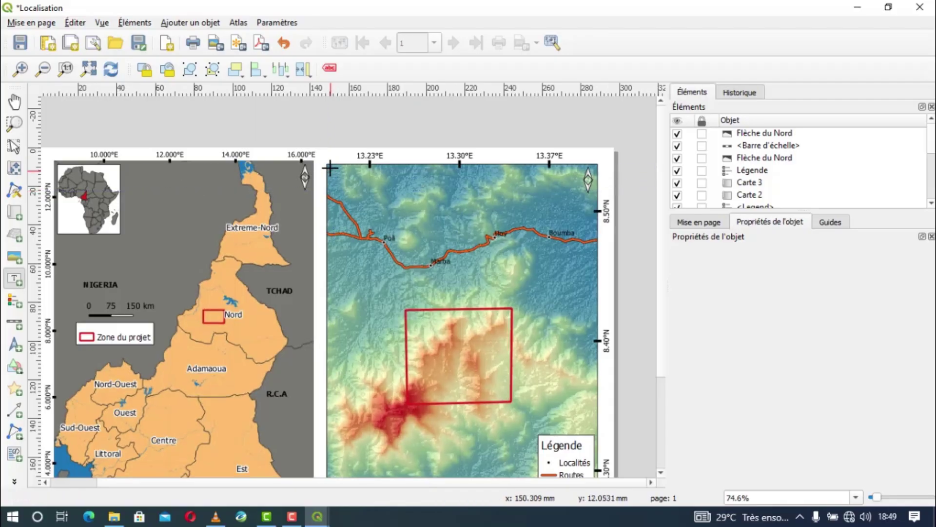
drag(330, 168, 434, 184)
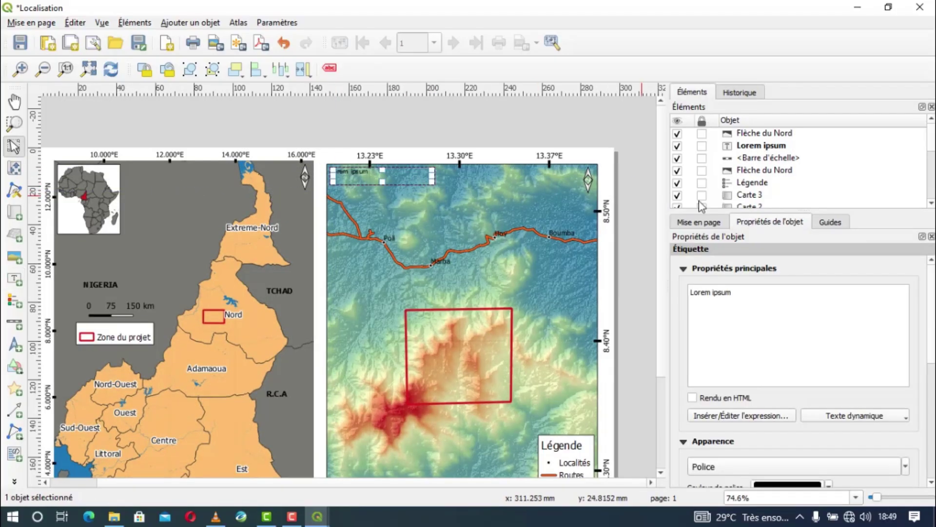
drag(736, 290, 658, 291)
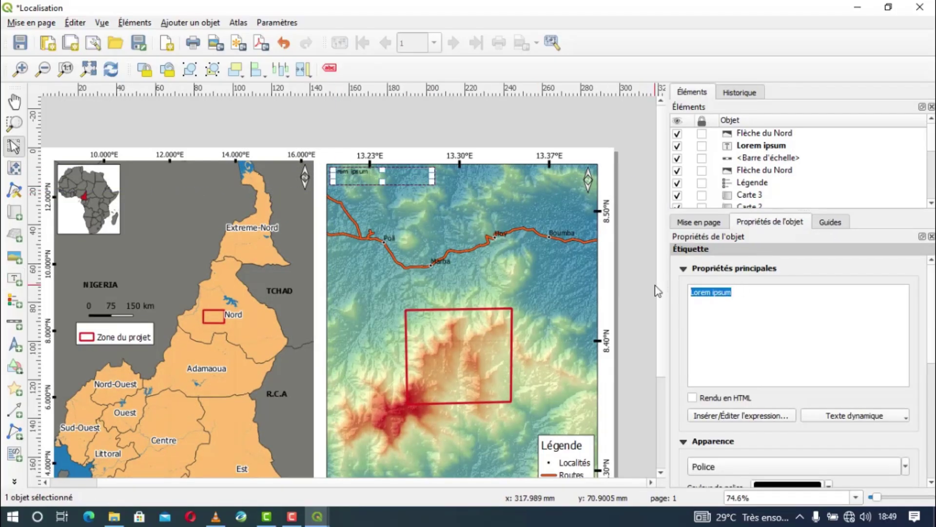
text(PERMIS POLI)
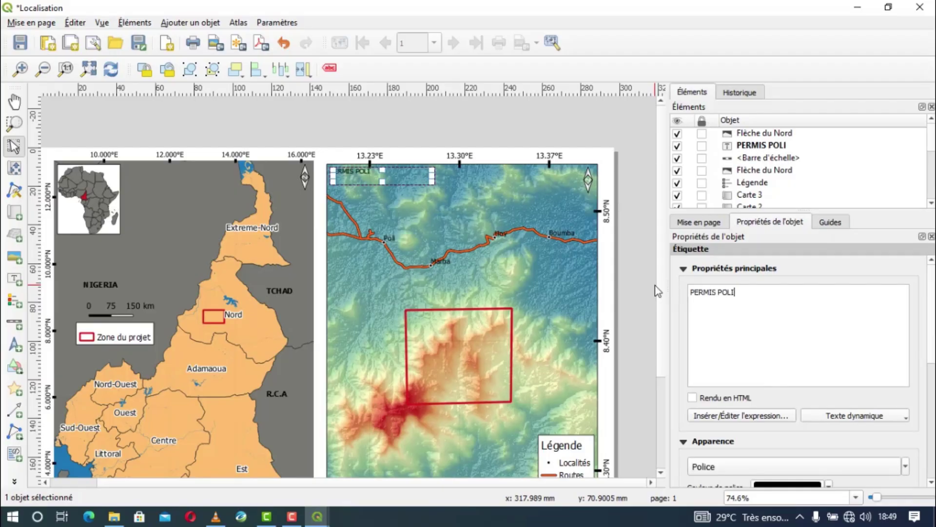
Set the PERMIS POLI label's font size to 14 and shrink its box to fit closely around the text
click(799, 467)
click(592, 239)
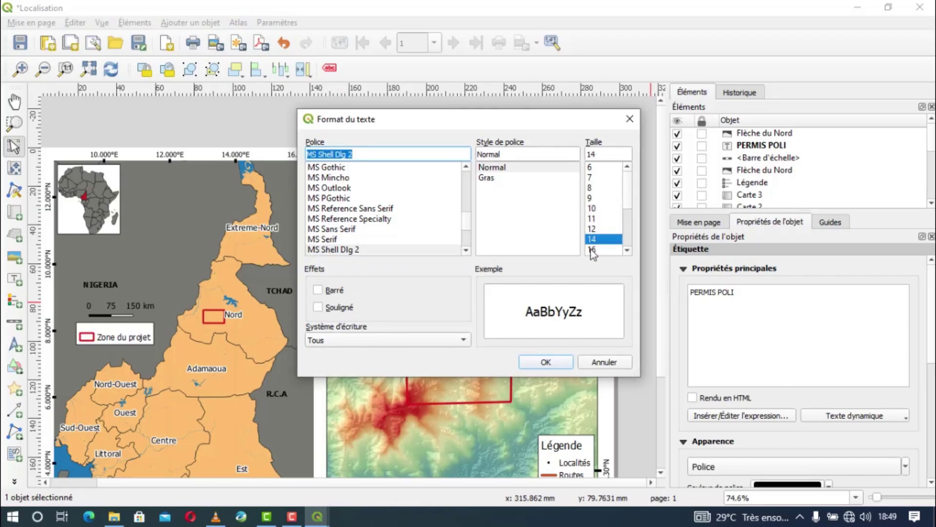
click(546, 362)
scroll(351, 180, up, 1)
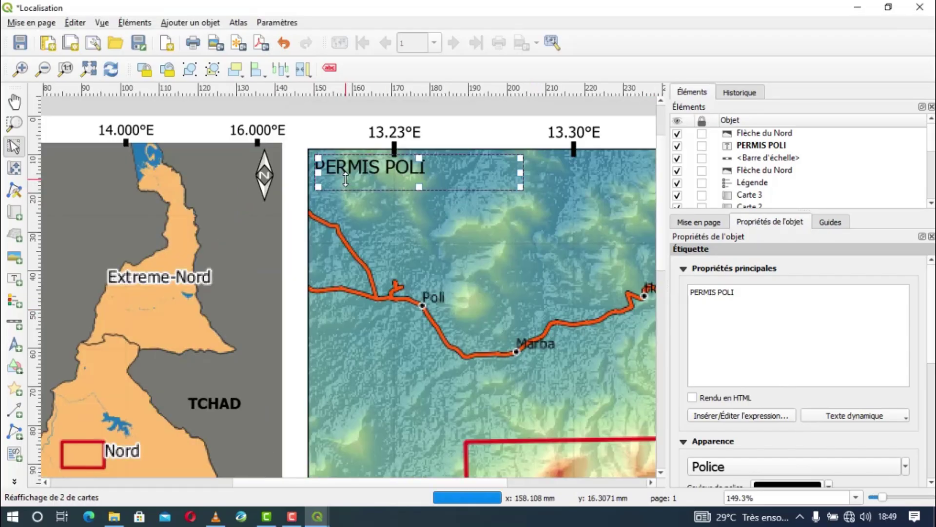
drag(403, 187, 380, 179)
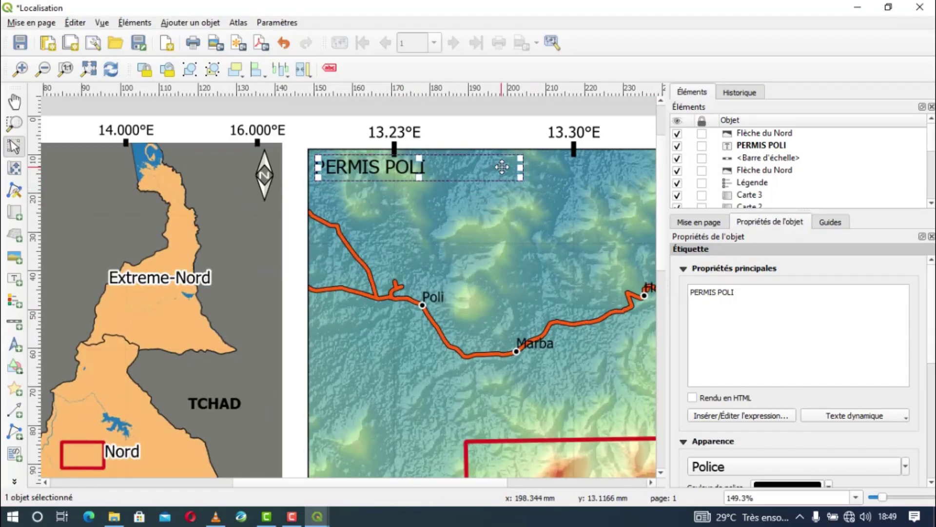
drag(518, 166, 434, 169)
Give the PERMIS POLI label a frame and a background, and shift its text slightly right with a leading space
scroll(891, 414, down, 5)
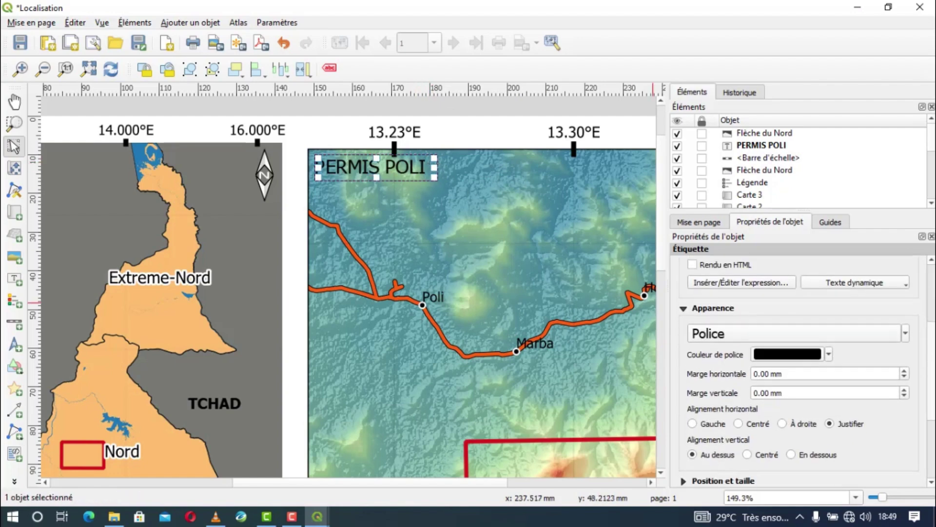
click(697, 425)
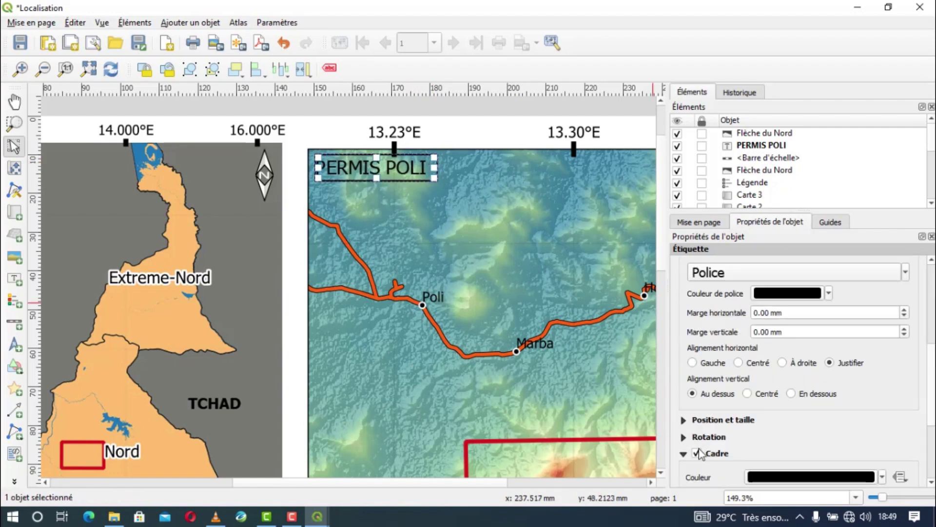
drag(932, 360, 932, 434)
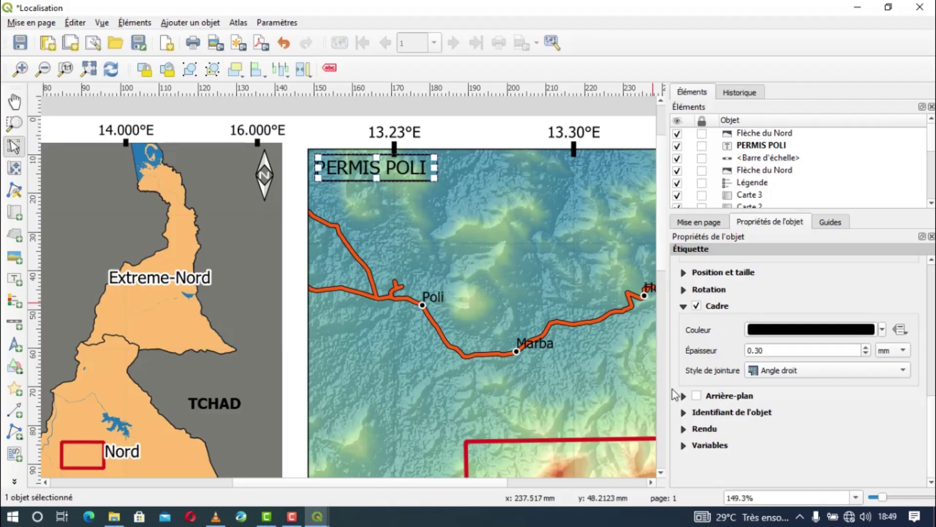
click(698, 396)
click(472, 132)
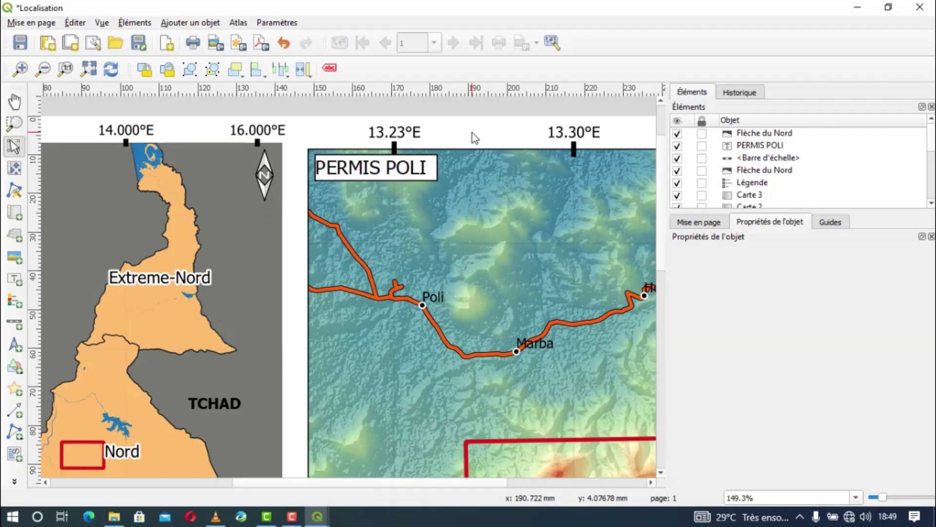
click(332, 168)
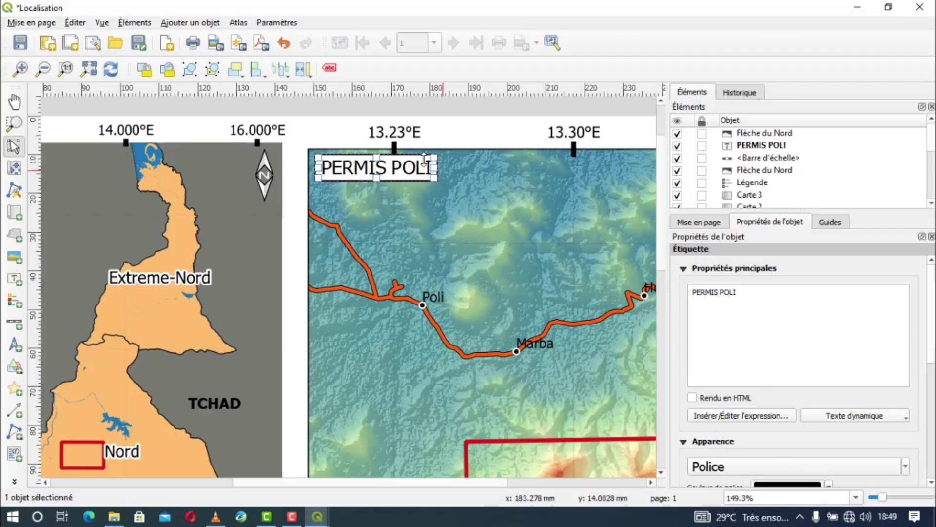
click(434, 144)
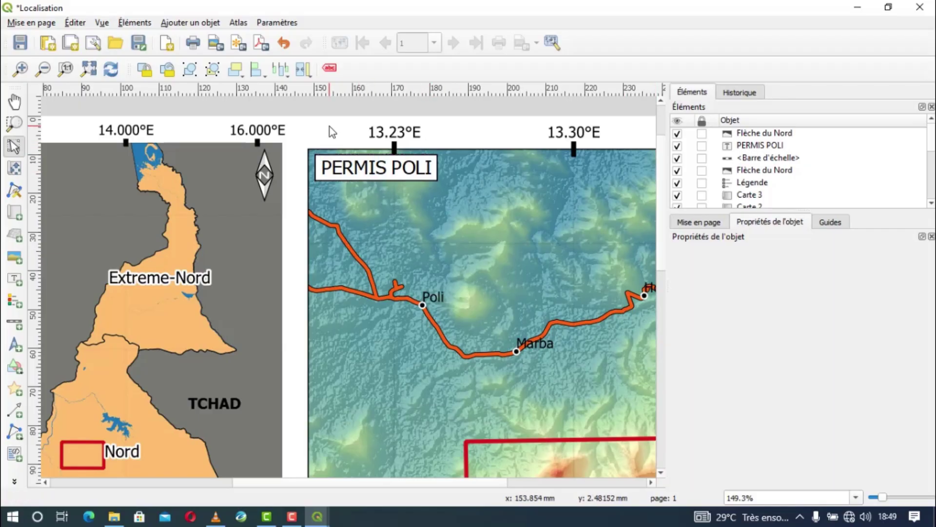
Enable a frame around the Cameroon map, Carte 1
click(252, 206)
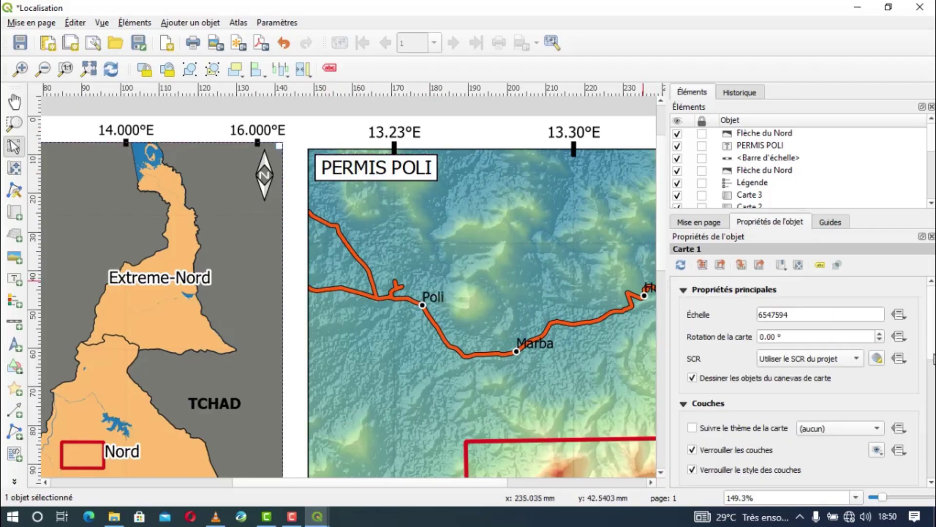
scroll(802, 427, down, 5)
click(696, 423)
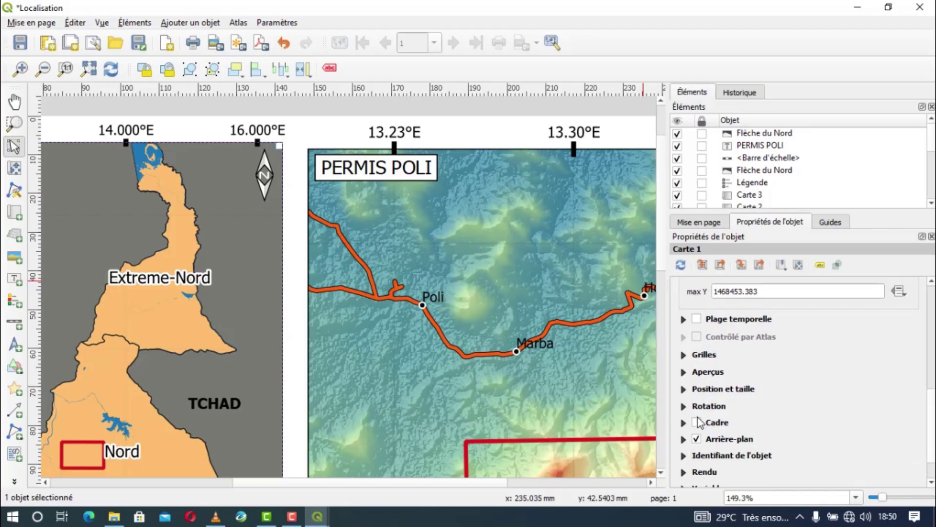
click(321, 129)
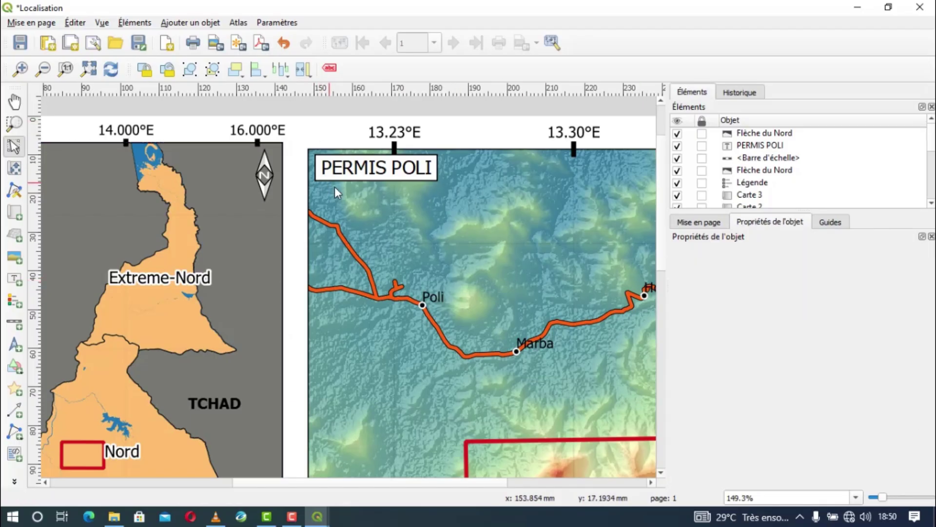
Review the whole page and save the layout
scroll(335, 188, down, 5)
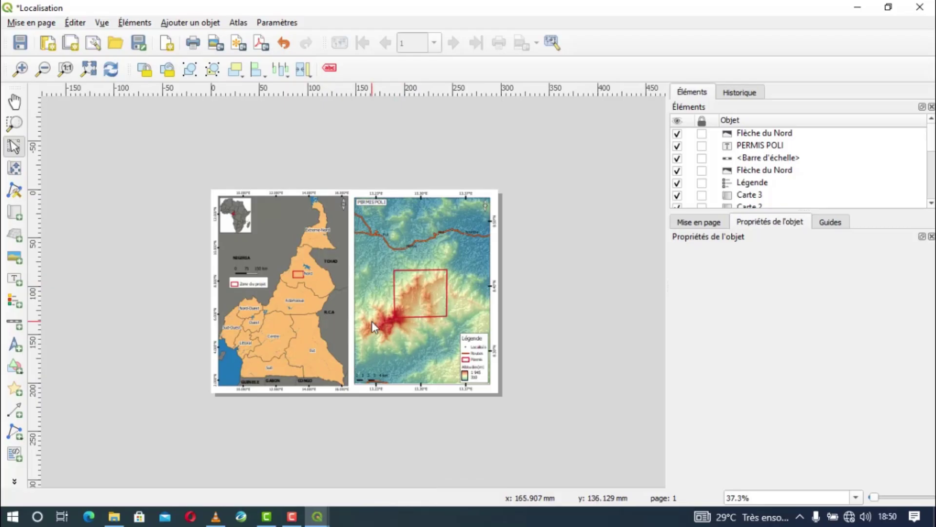
scroll(372, 321, up, 1)
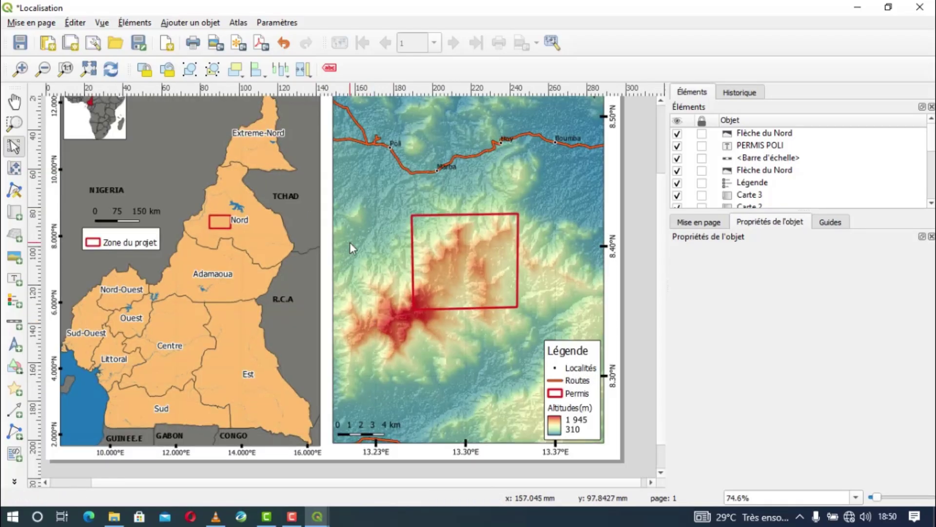
scroll(364, 250, down, 1)
scroll(361, 252, up, 1)
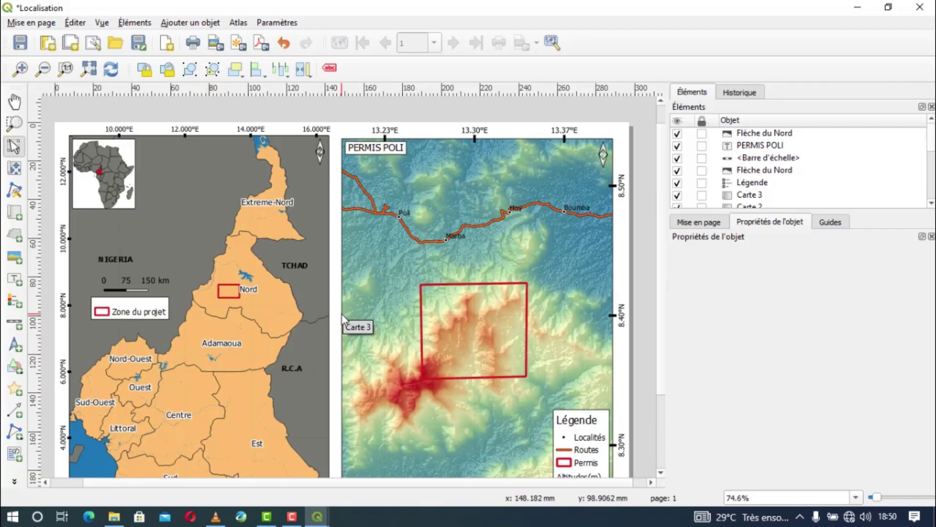
scroll(391, 312, down, 1)
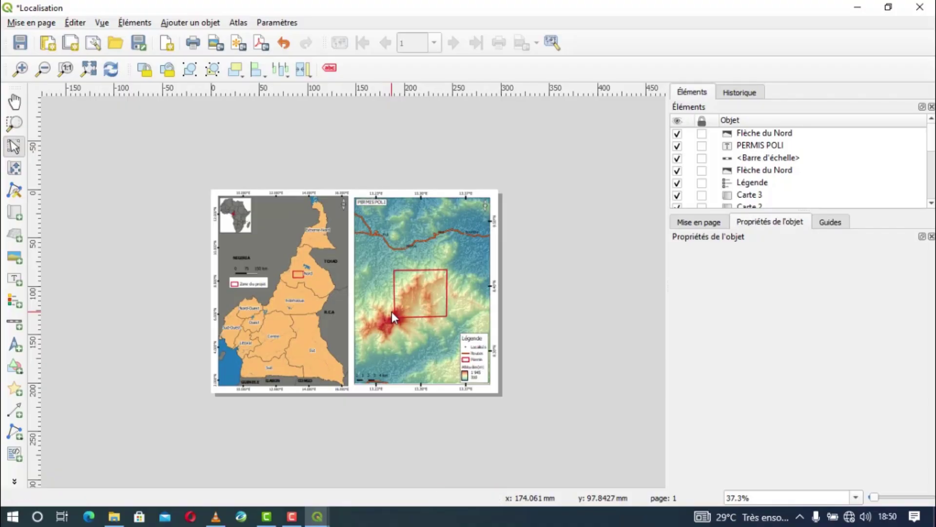
click(20, 43)
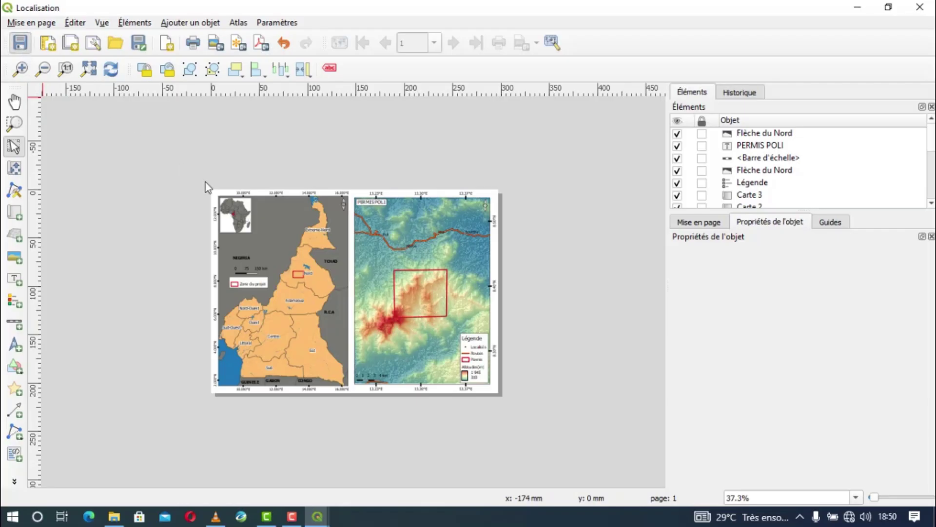